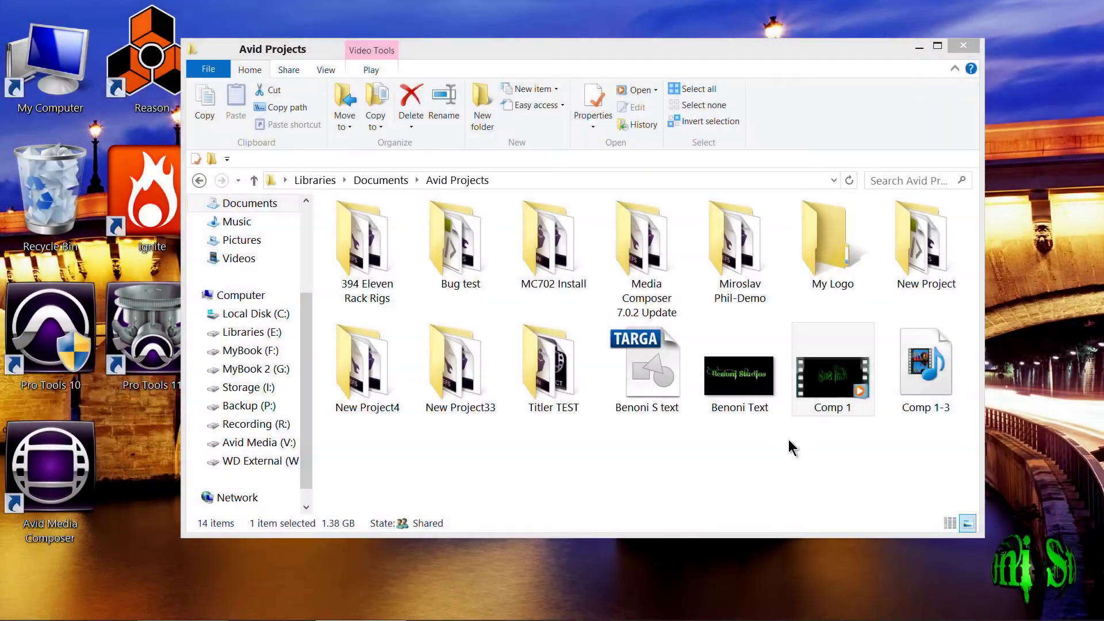
# Step: Select the Comp 1 file in the Avid Projects folder and bring up the Windows Start screen
pyautogui.click(835, 384)
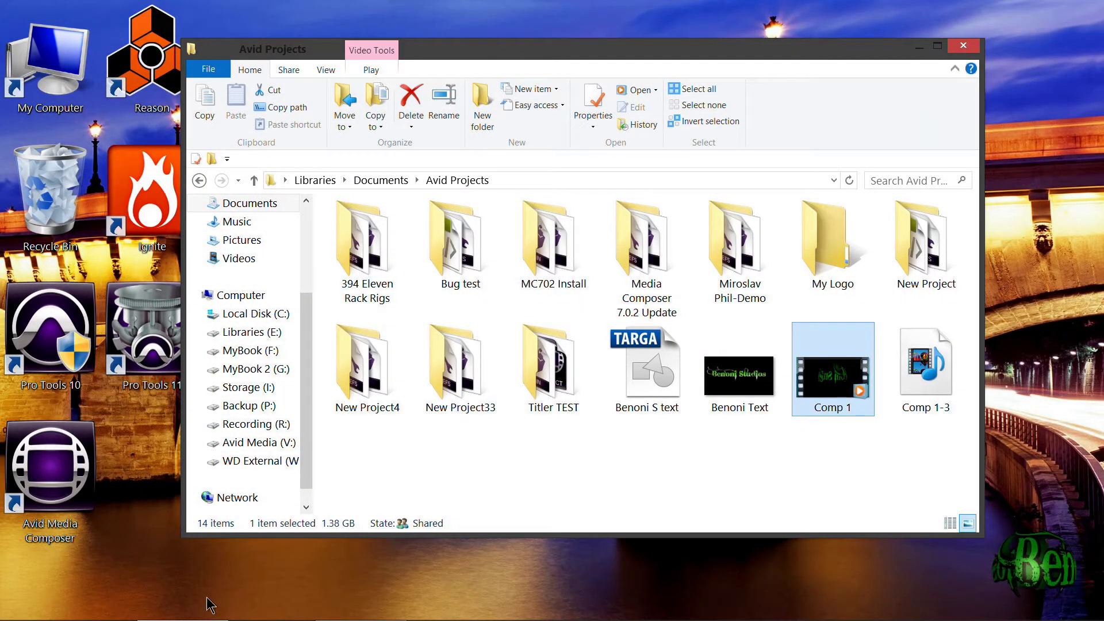
pyautogui.press('super')
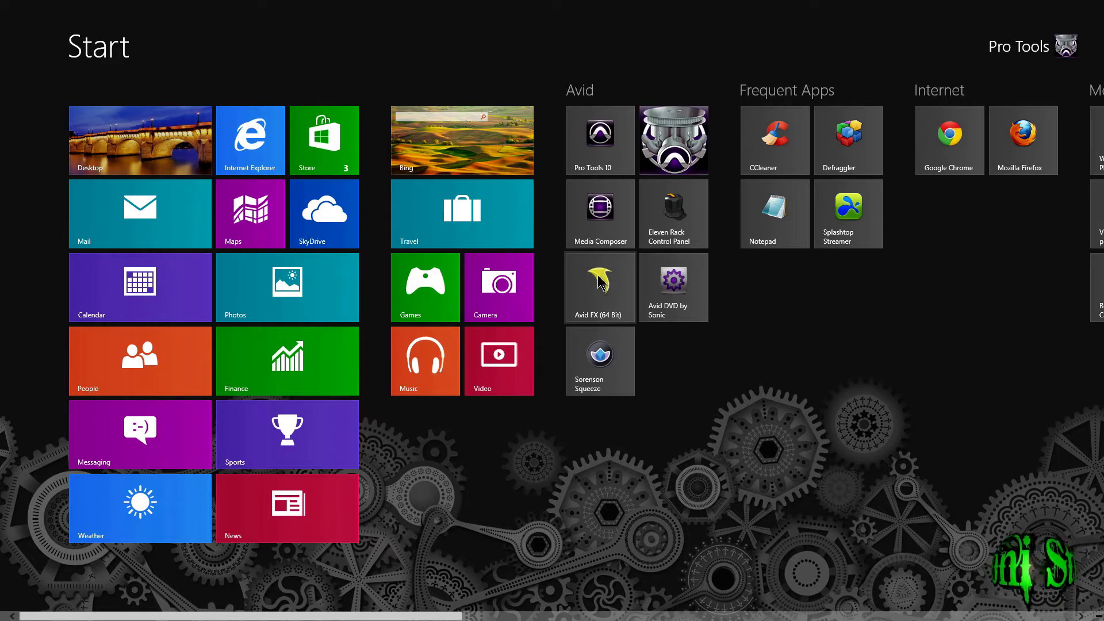
# Step: Launch Avid FX full-screen and delete the Video 1 and Video 2 tracks from Comp 1
pyautogui.press('super')
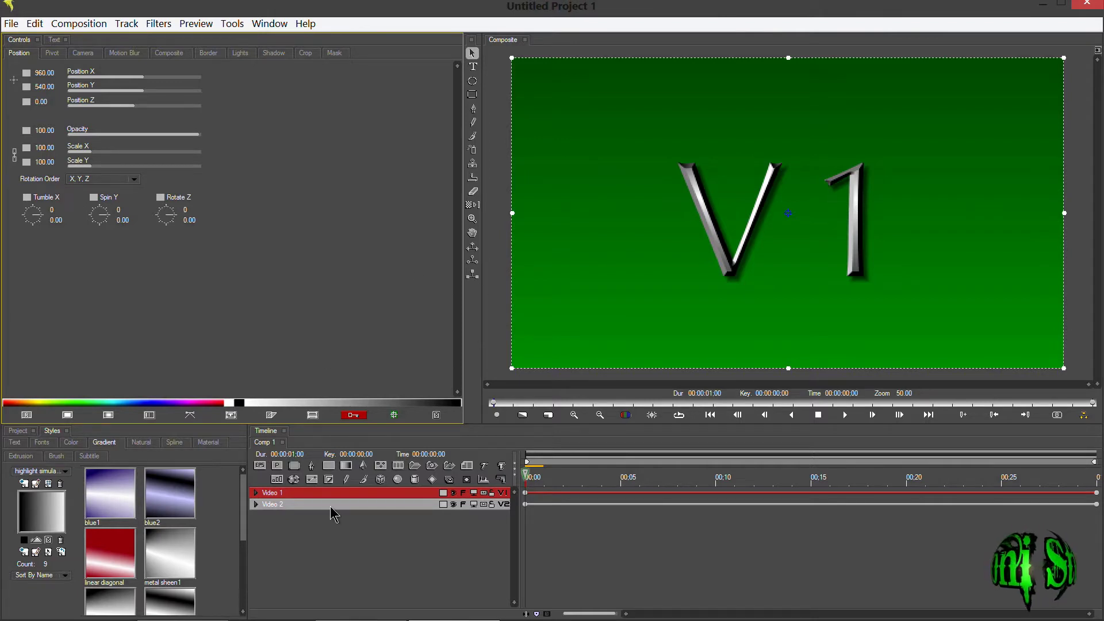
pyautogui.doubleClick(450, 8)
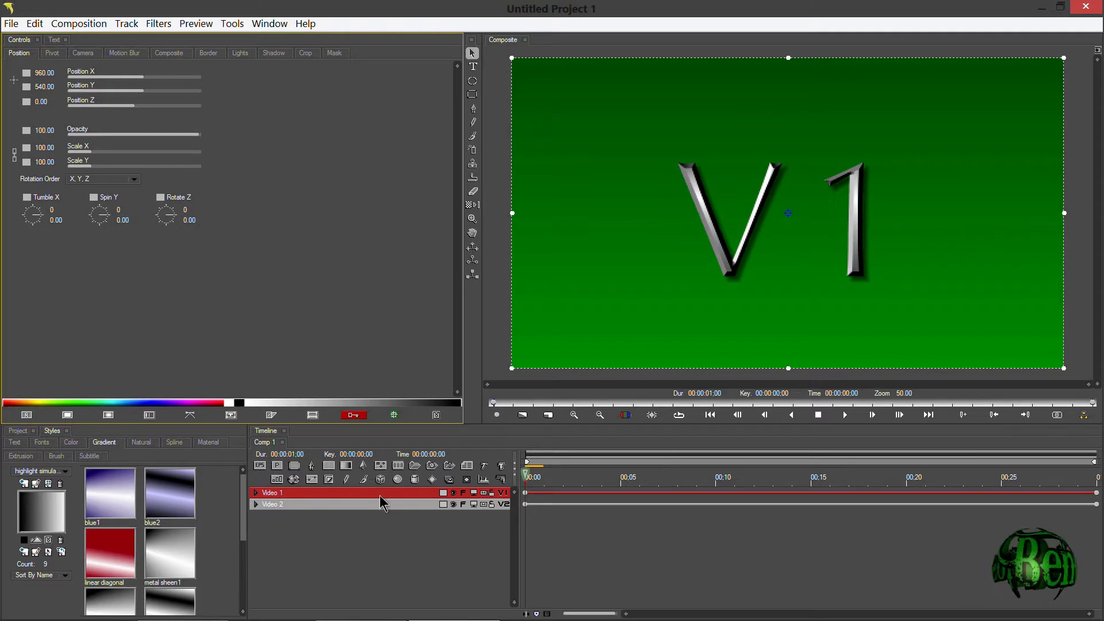
pyautogui.press('Delete')
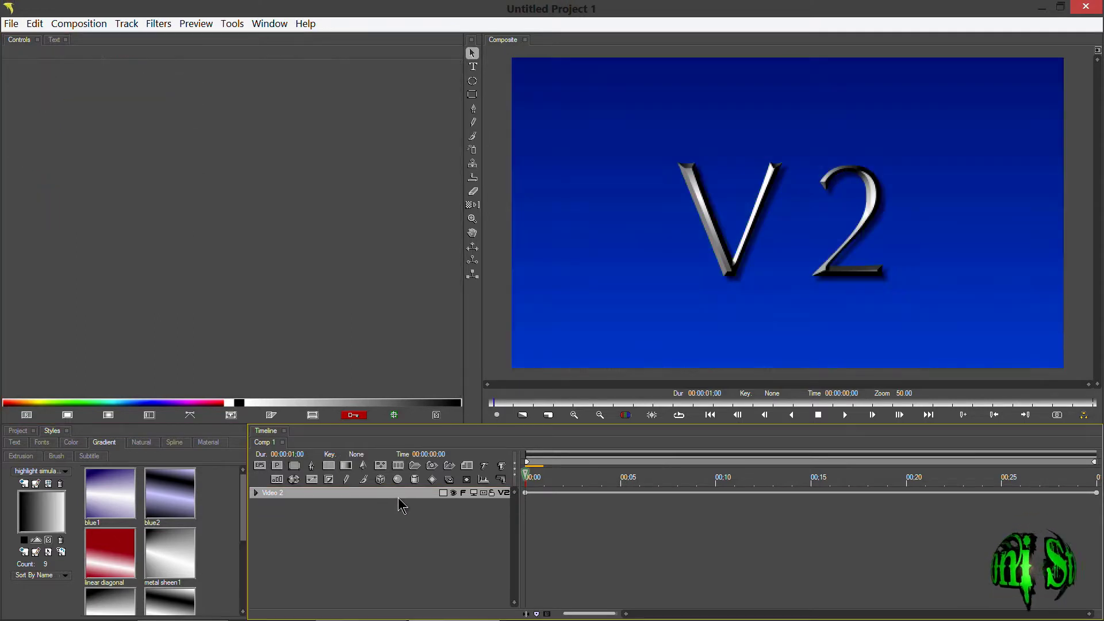
pyautogui.press('Delete')
pyautogui.click(355, 415)
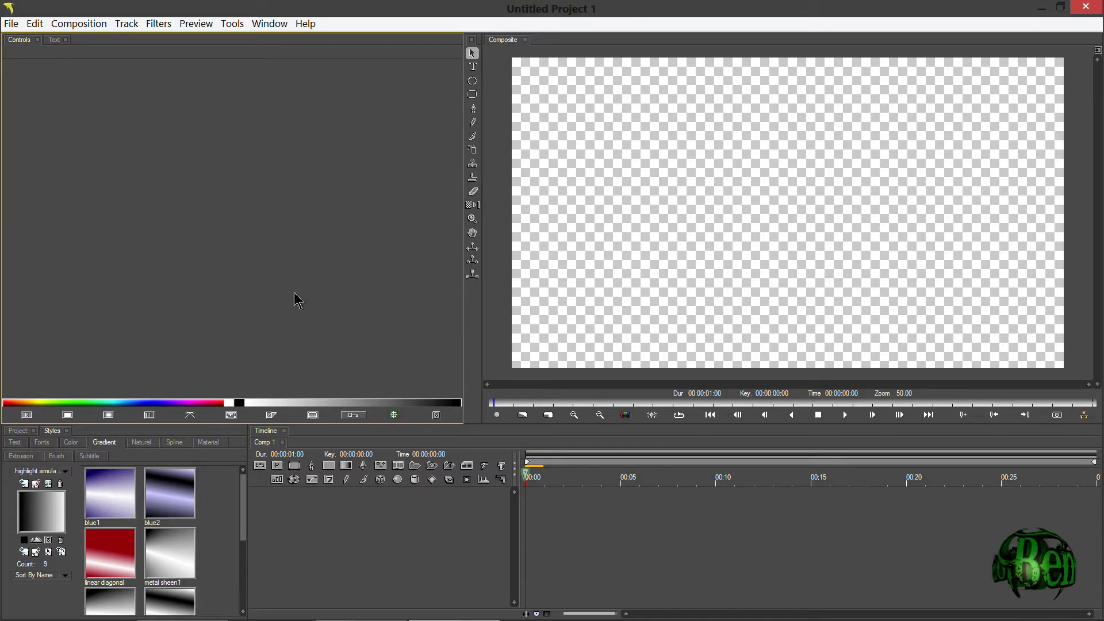
# Step: Add a new text layer to Comp 1 through New Media > Text
pyautogui.rightClick(366, 536)
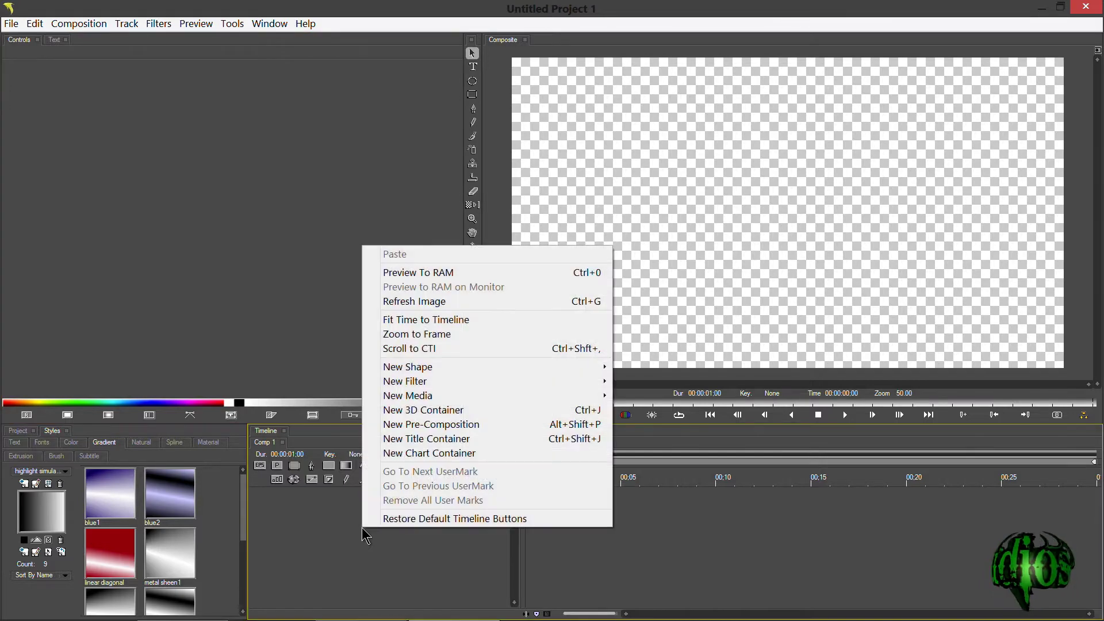
pyautogui.moveTo(502, 400)
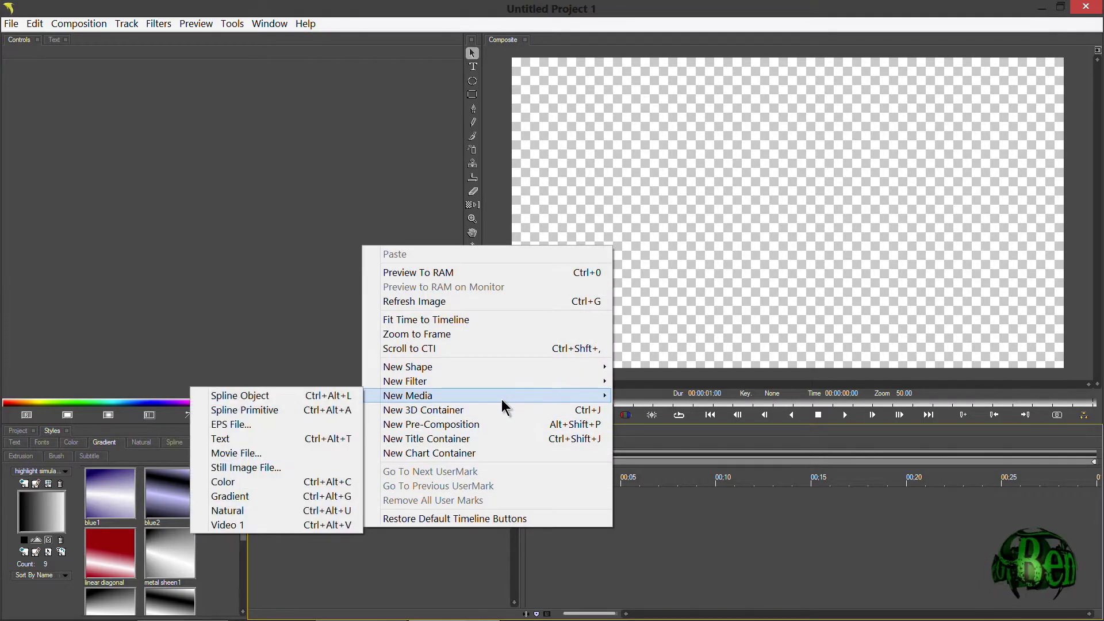
pyautogui.click(220, 439)
# Step: Set the text layer to read 'My Logo Bug' in Arial and apply it
pyautogui.click(201, 143)
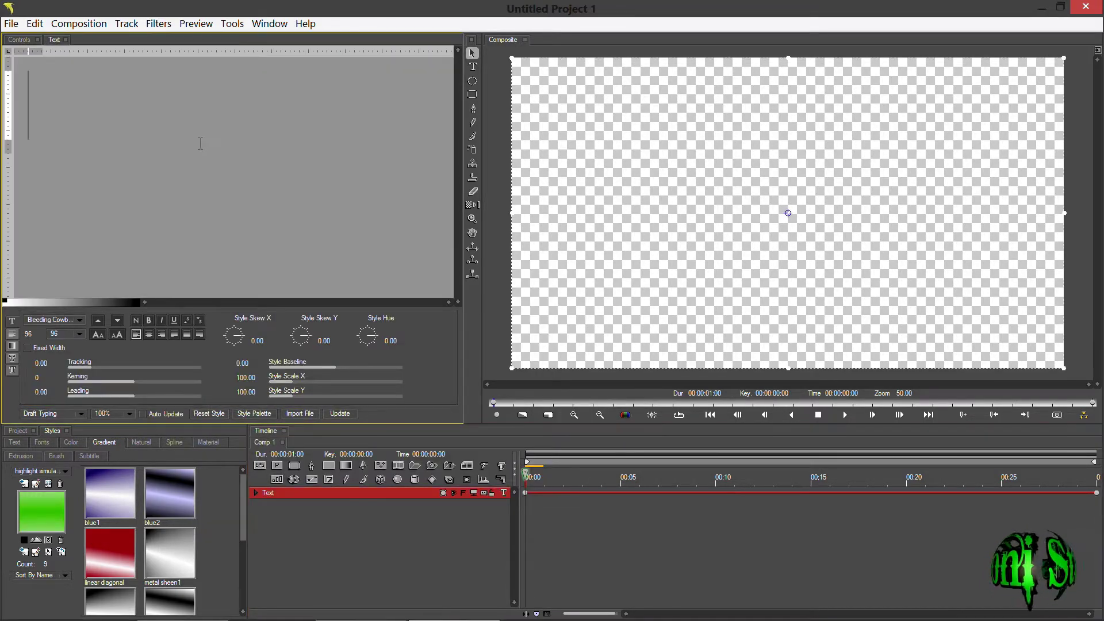
pyautogui.click(79, 320)
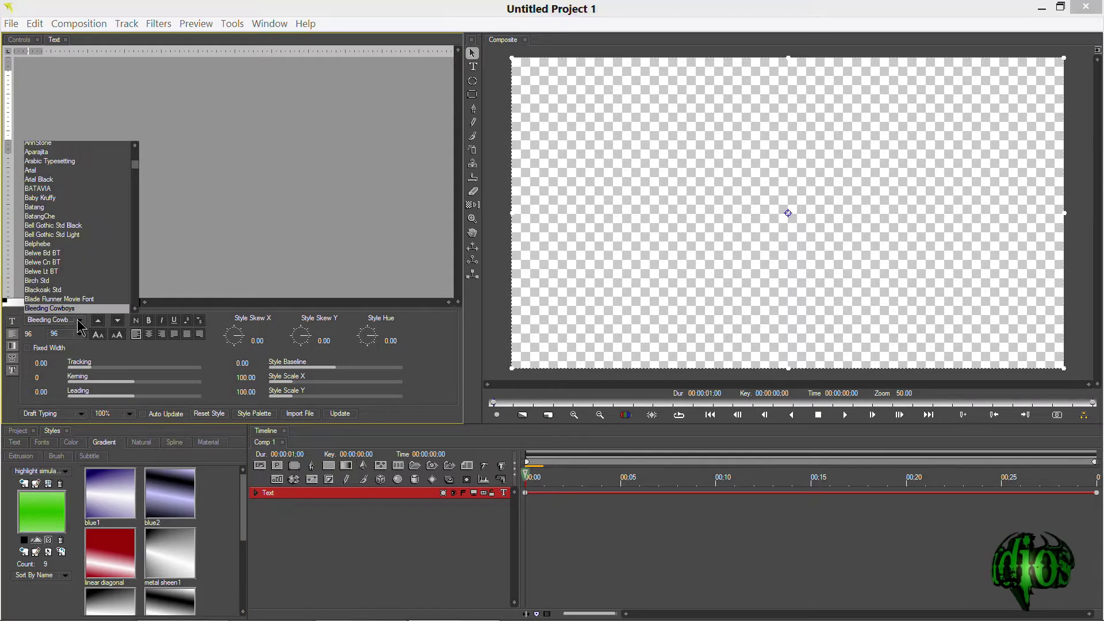
pyautogui.click(40, 170)
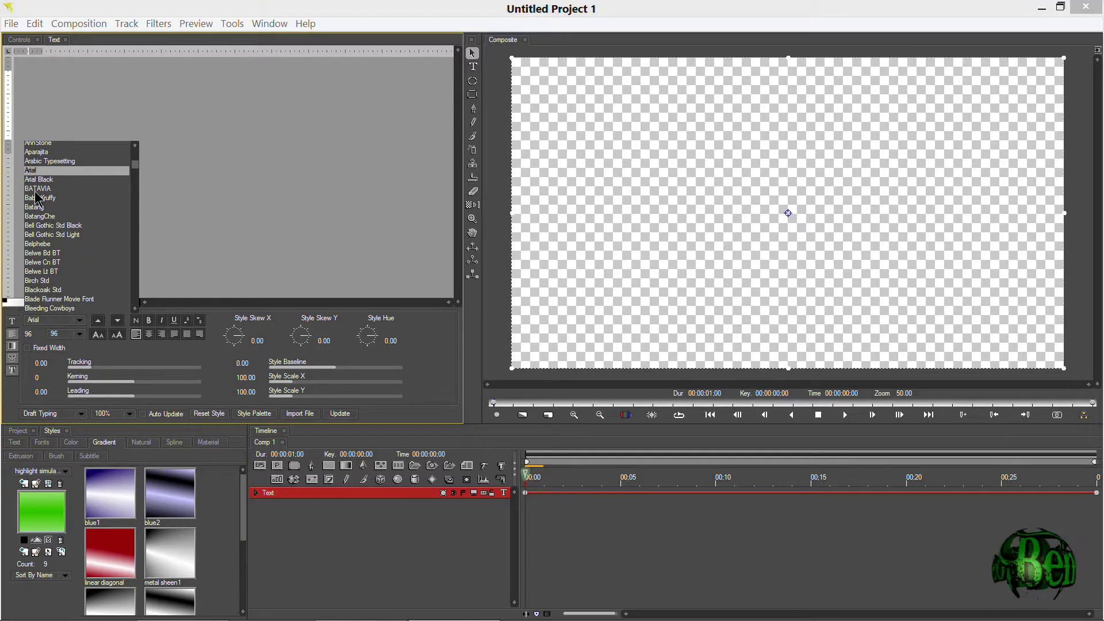
pyautogui.click(43, 85)
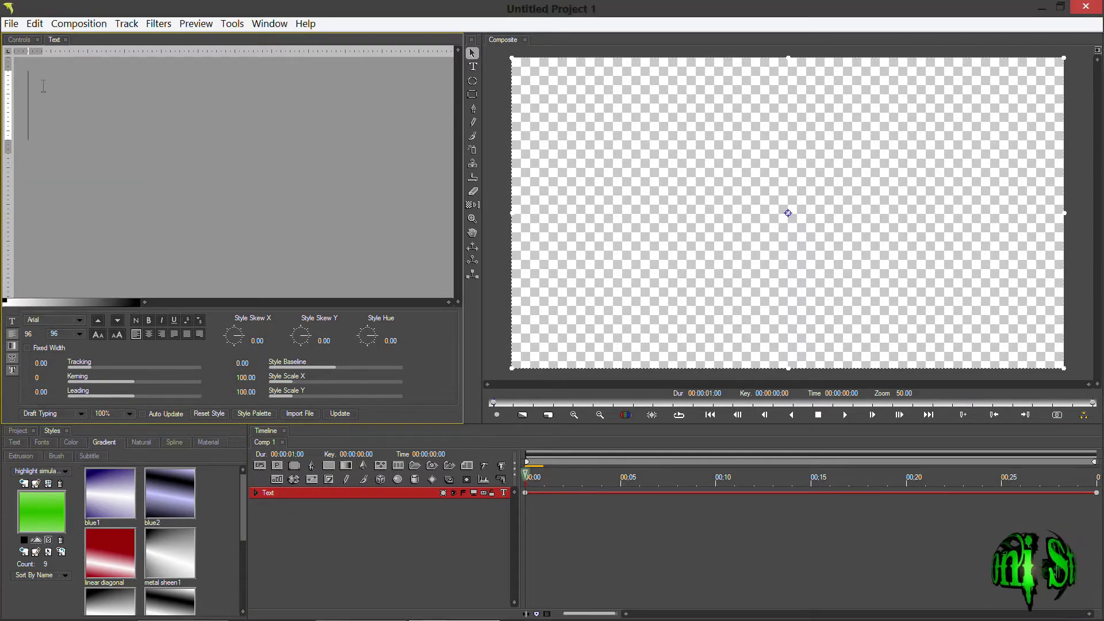
pyautogui.write('My Logo')
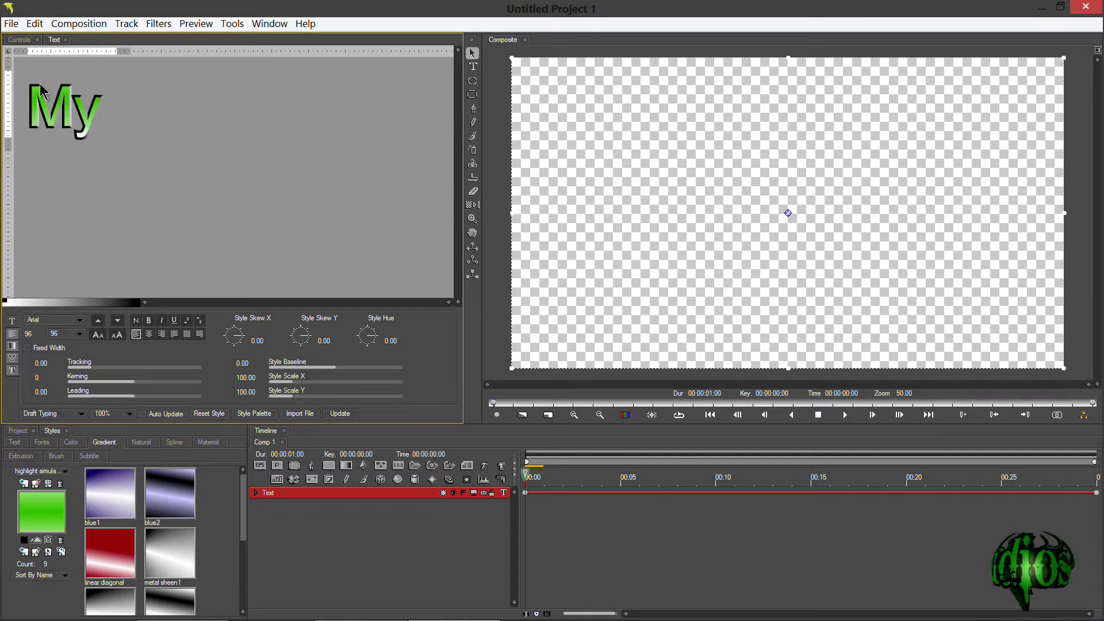
pyautogui.write(' Bug')
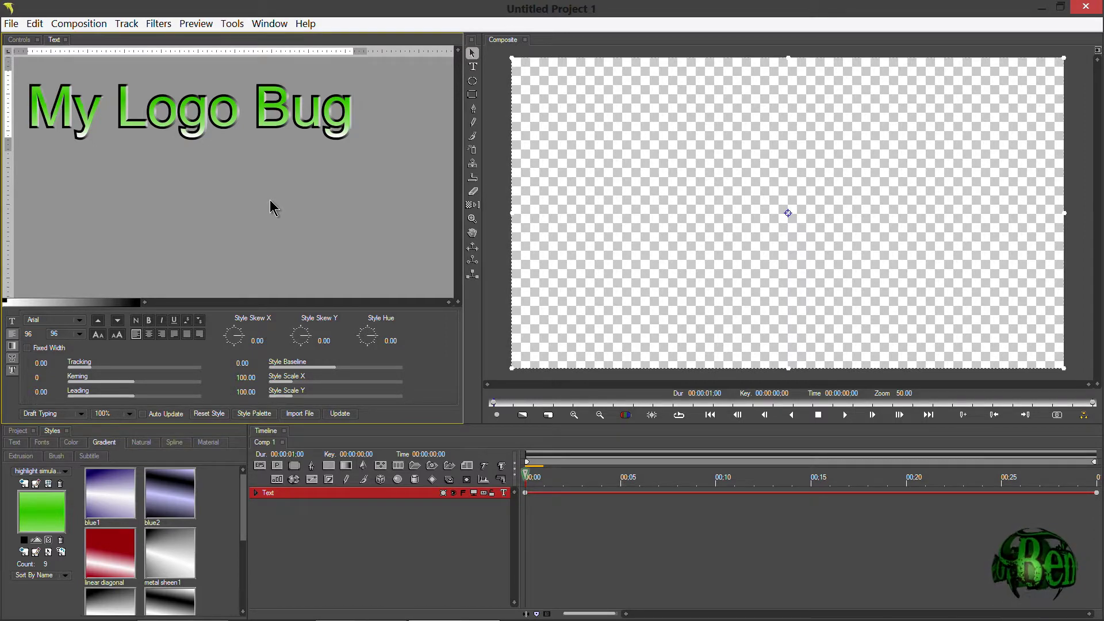
pyautogui.click(339, 414)
pyautogui.click(548, 414)
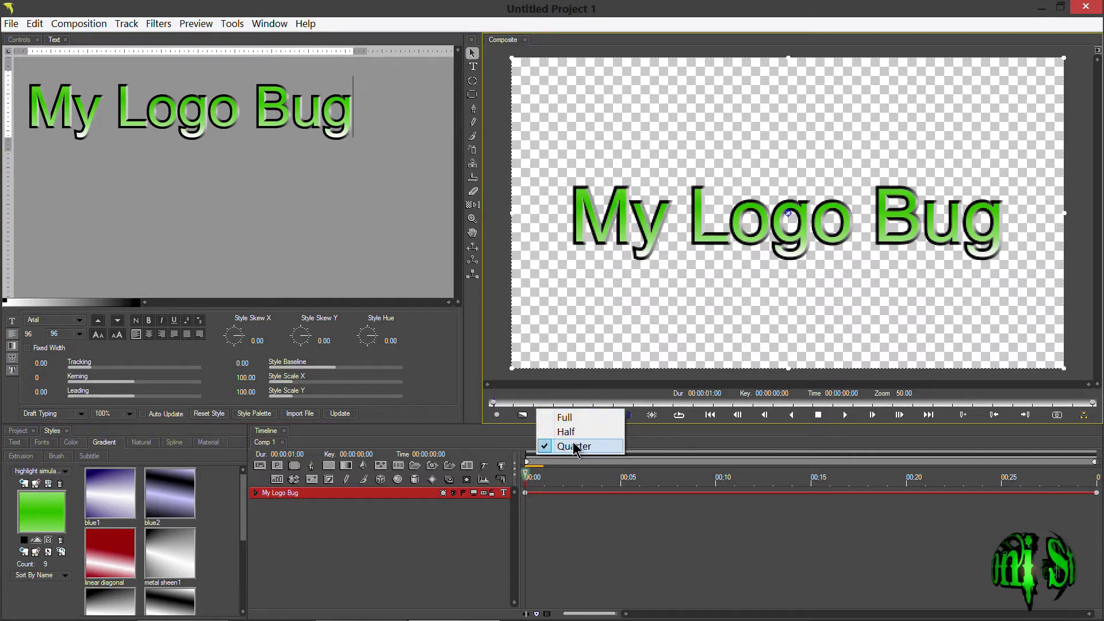
# Step: Give the text track a Sphere 3D style and lower Wrap Percent to 63.39
pyautogui.click(517, 444)
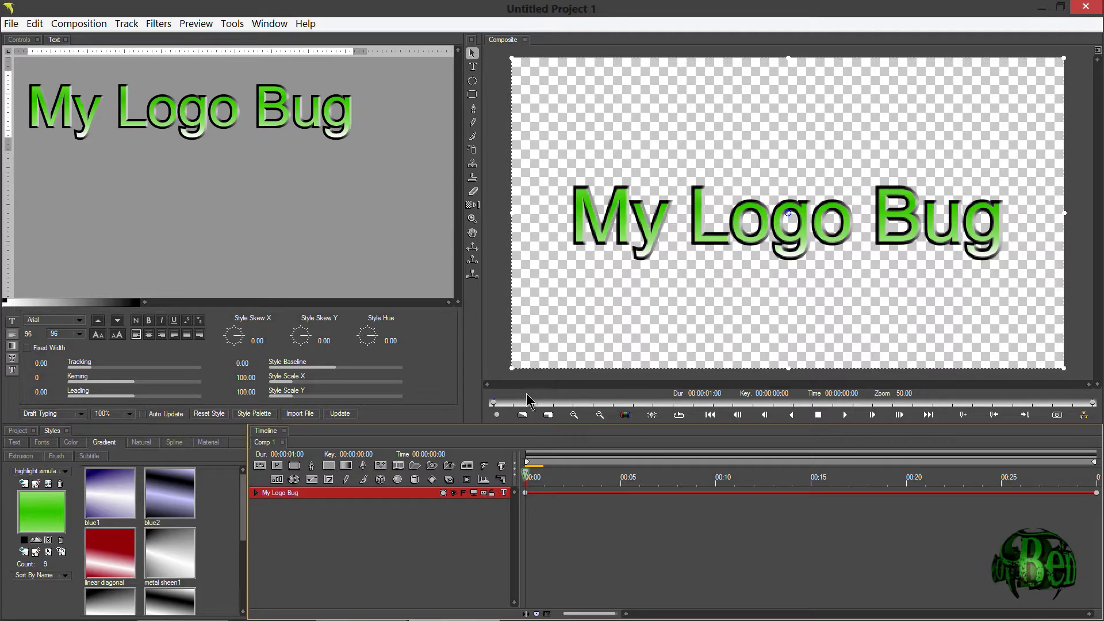
pyautogui.click(442, 493)
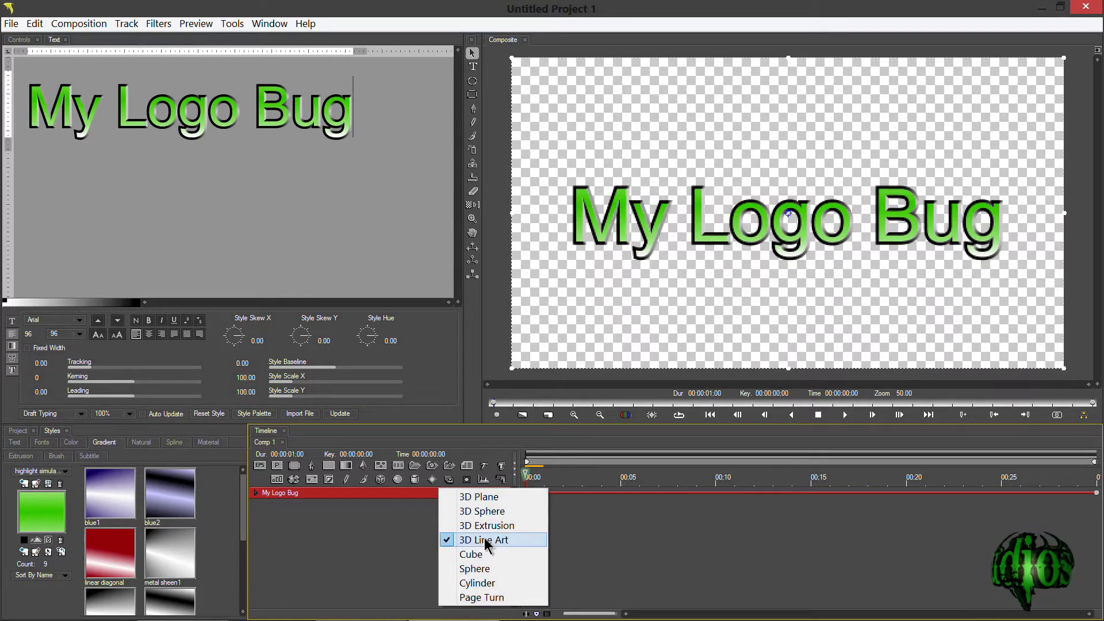
pyautogui.click(486, 572)
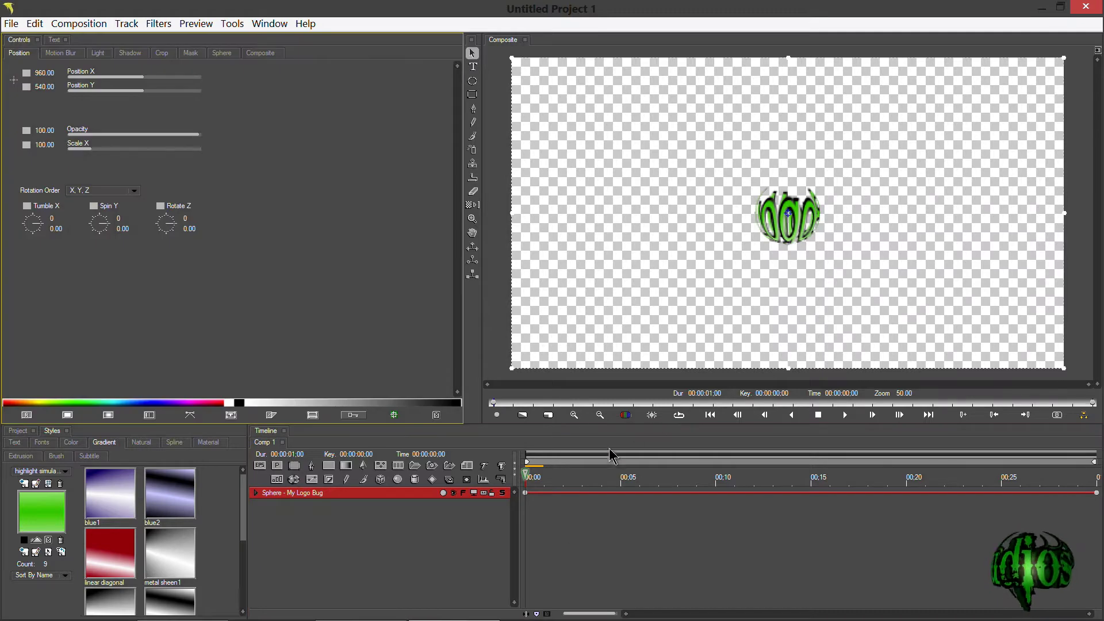
pyautogui.click(221, 53)
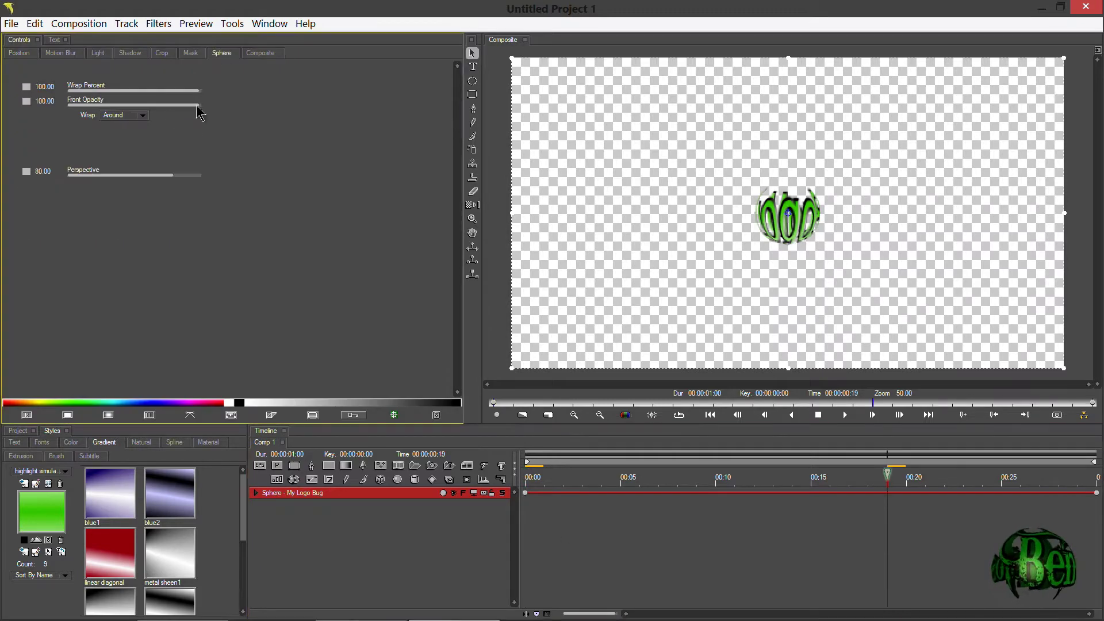
pyautogui.moveTo(195, 91); pyautogui.dragTo(152, 97)
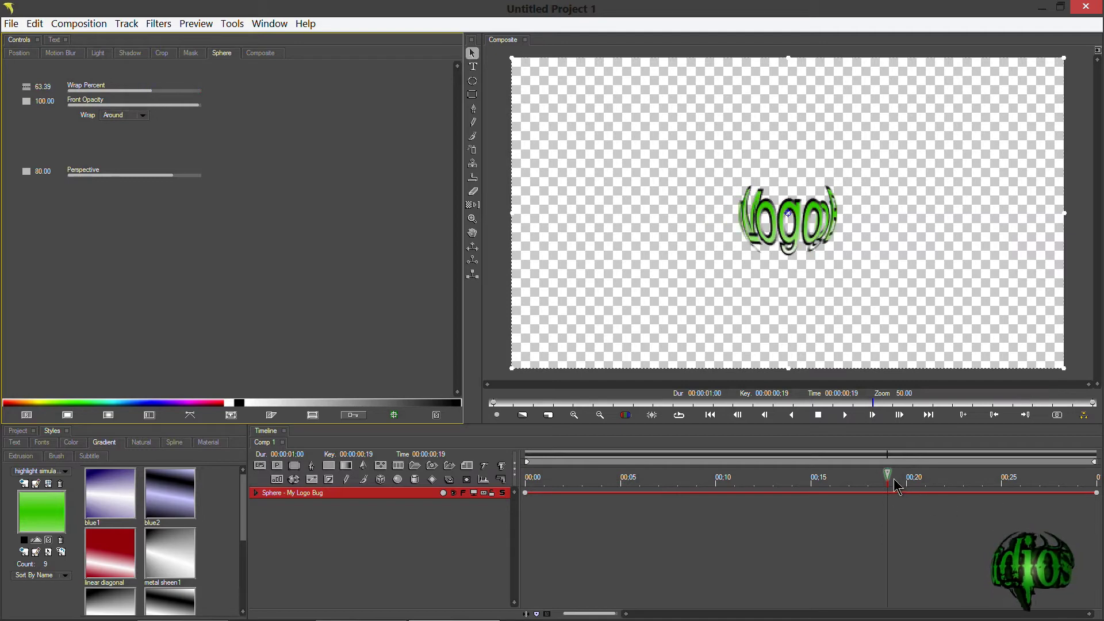
# Step: Keyframe Spin Y to 359 degrees at the clip's end and preview the spin
pyautogui.click(20, 54)
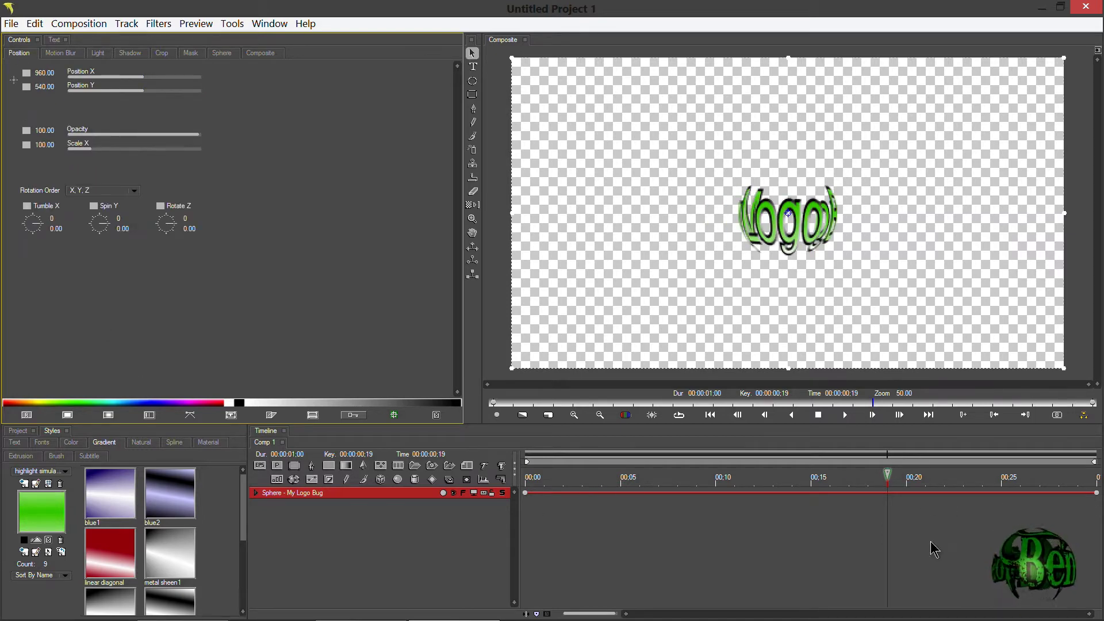
pyautogui.press('End')
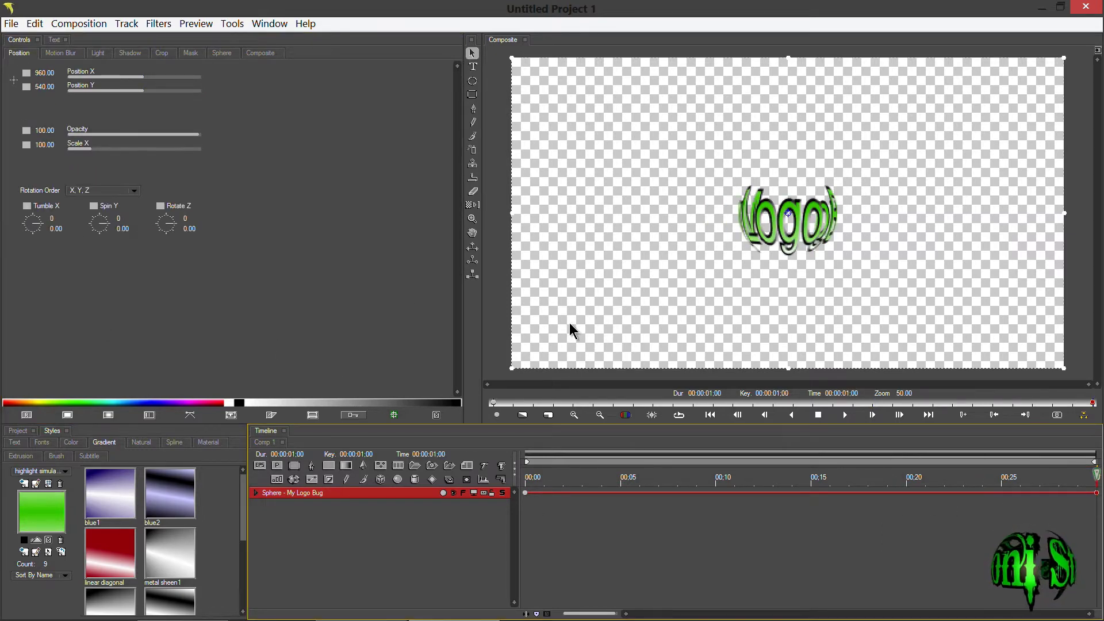
pyautogui.rightClick(96, 213)
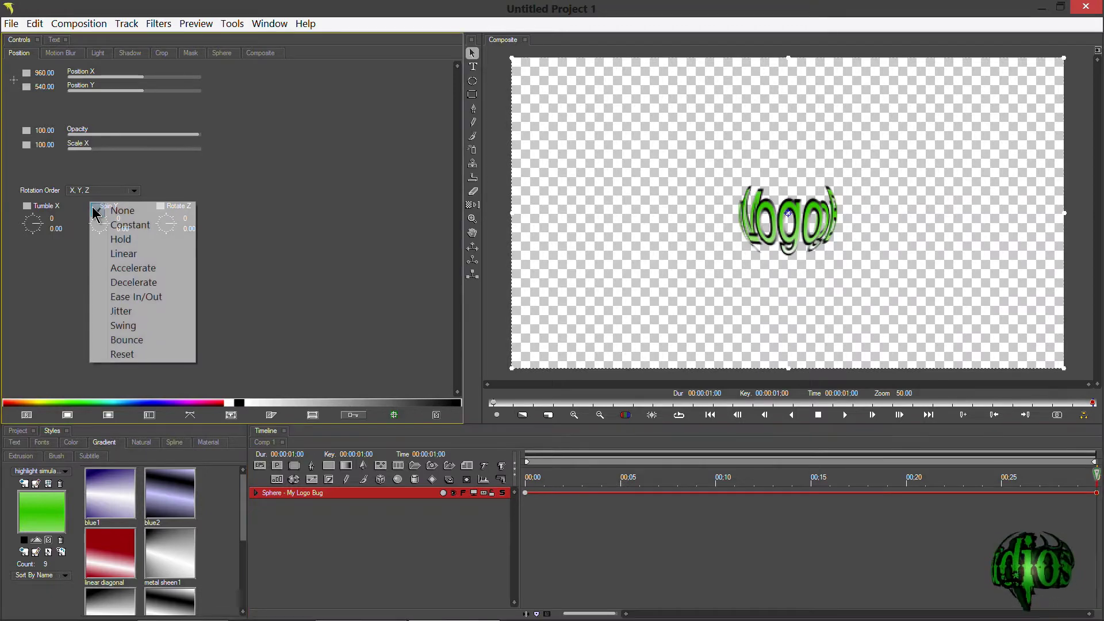
pyautogui.click(135, 239)
pyautogui.click(127, 230)
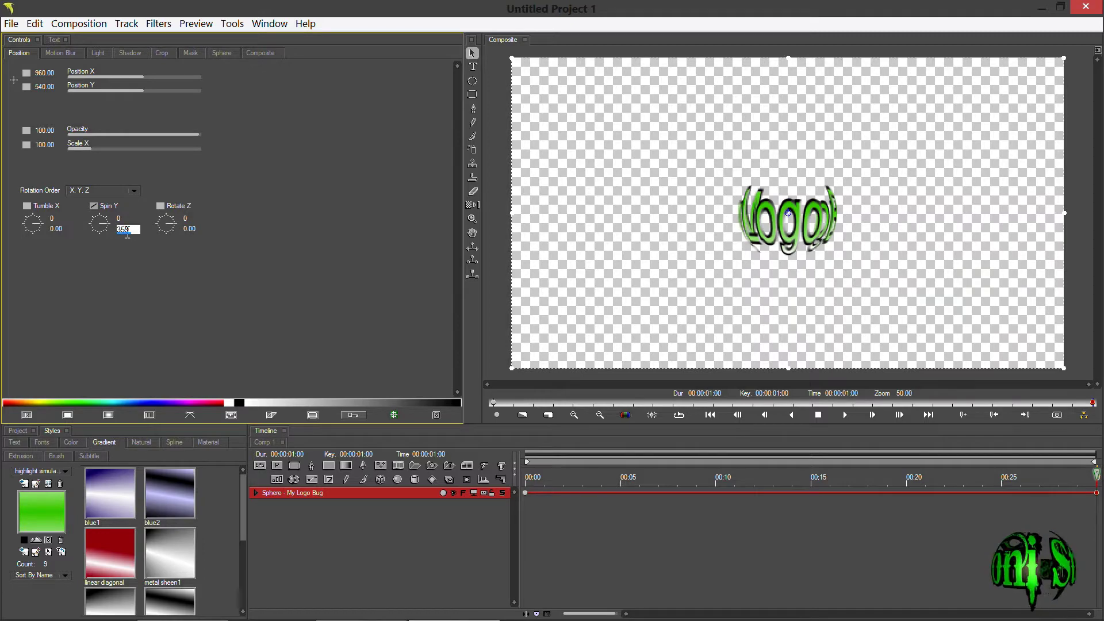
pyautogui.press('Return')
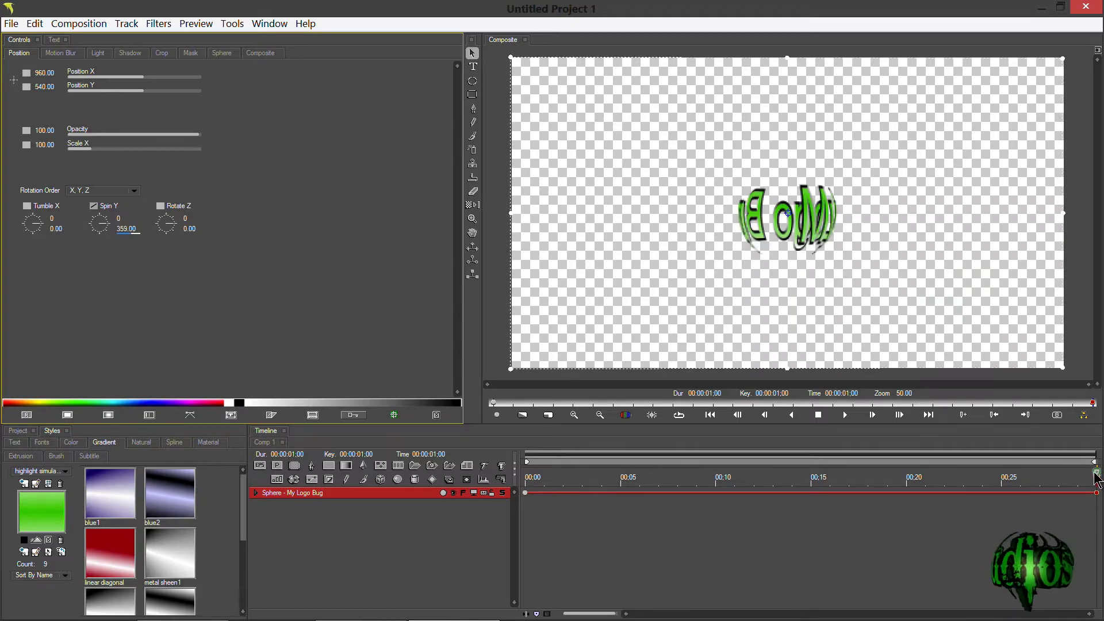
pyautogui.press('space')
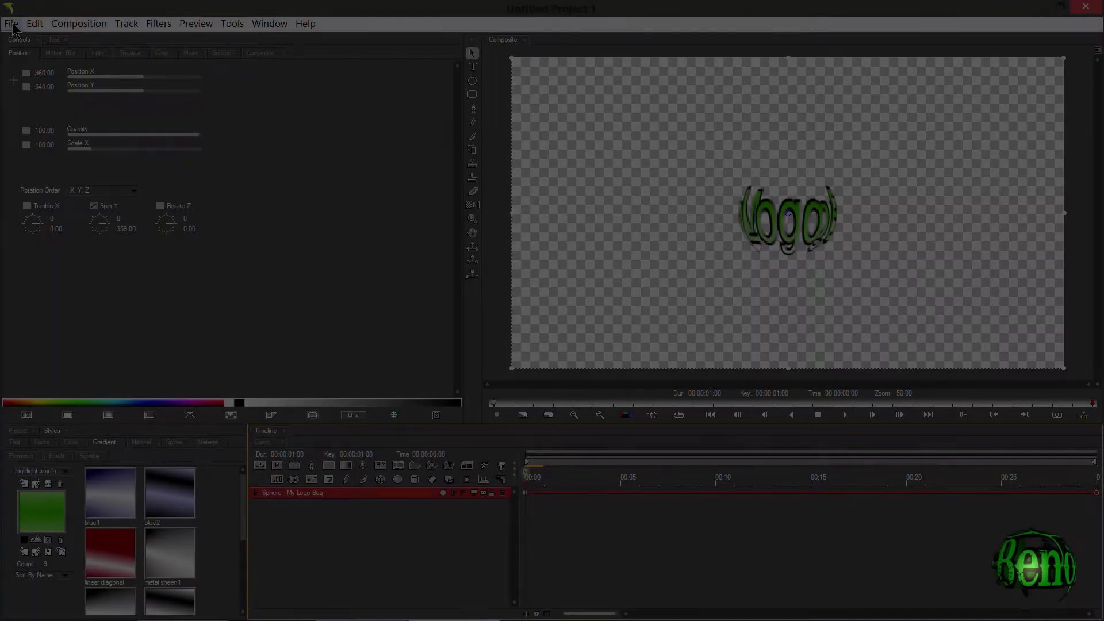
# Step: Load the saved Benoni Bug text.red project without saving the current settings
pyautogui.click(11, 23)
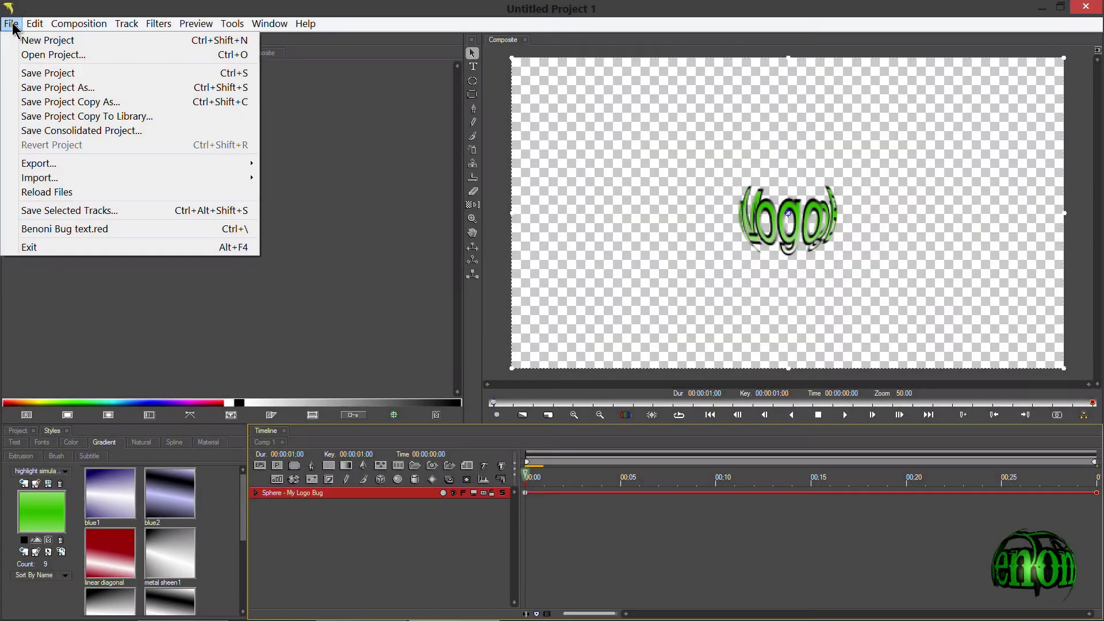
pyautogui.click(74, 231)
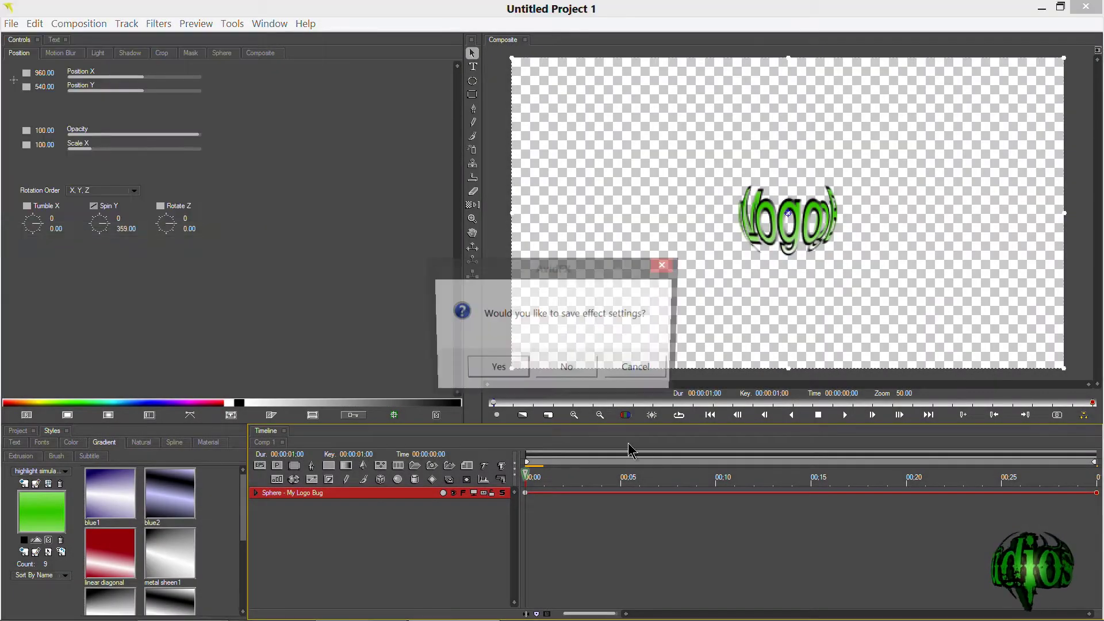
pyautogui.click(565, 369)
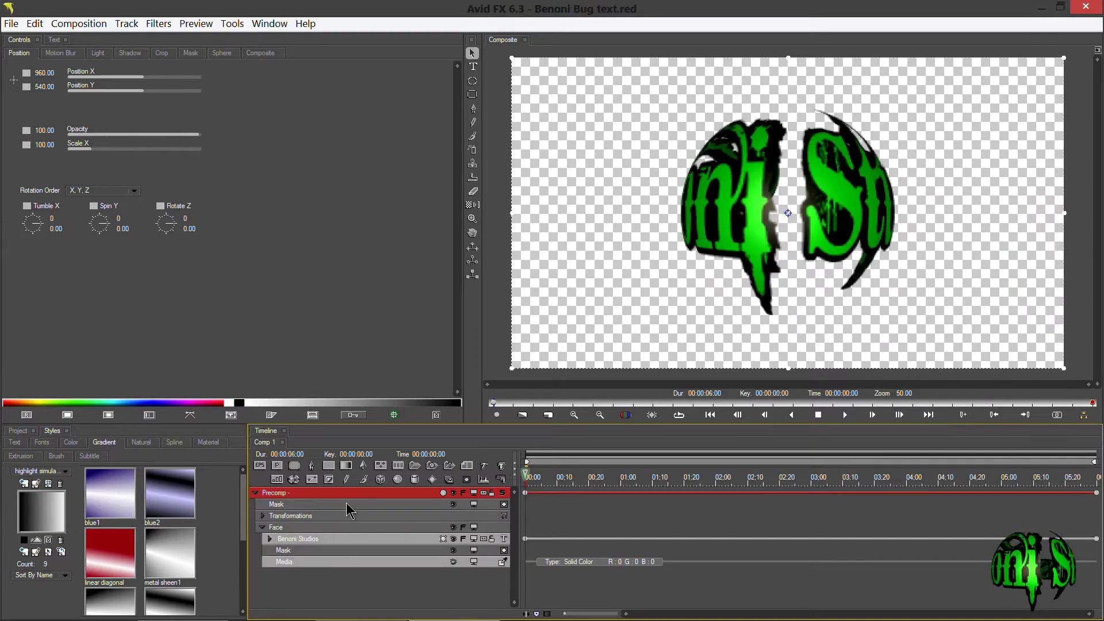
# Step: Scrub the six-second timeline to check the 0-to-359 Spin Y rotation and its interpolation
pyautogui.click(444, 493)
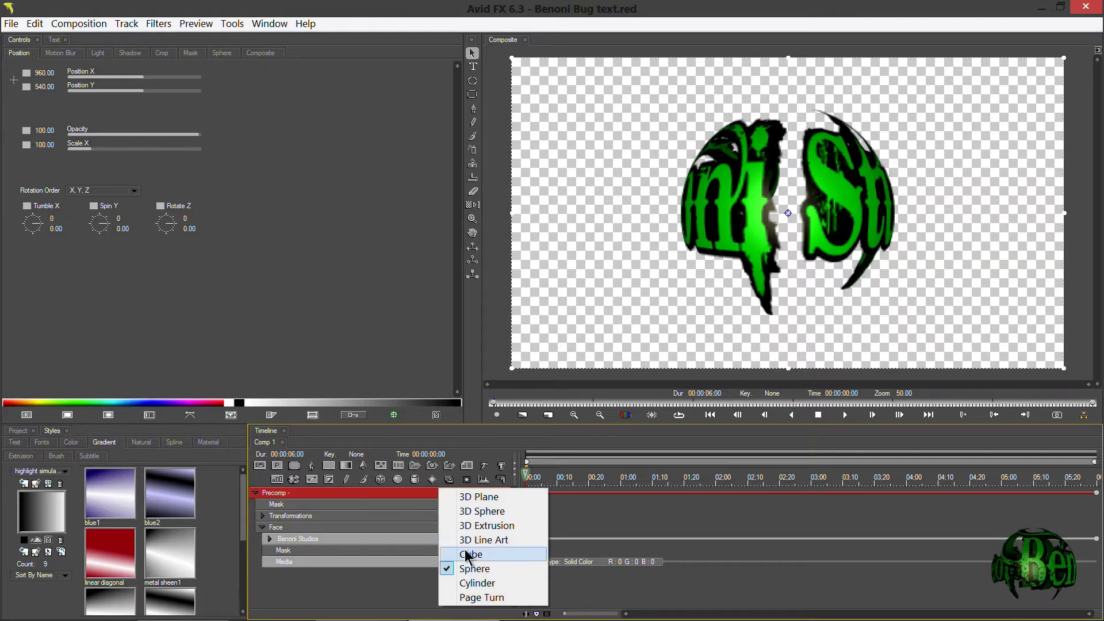
pyautogui.click(414, 443)
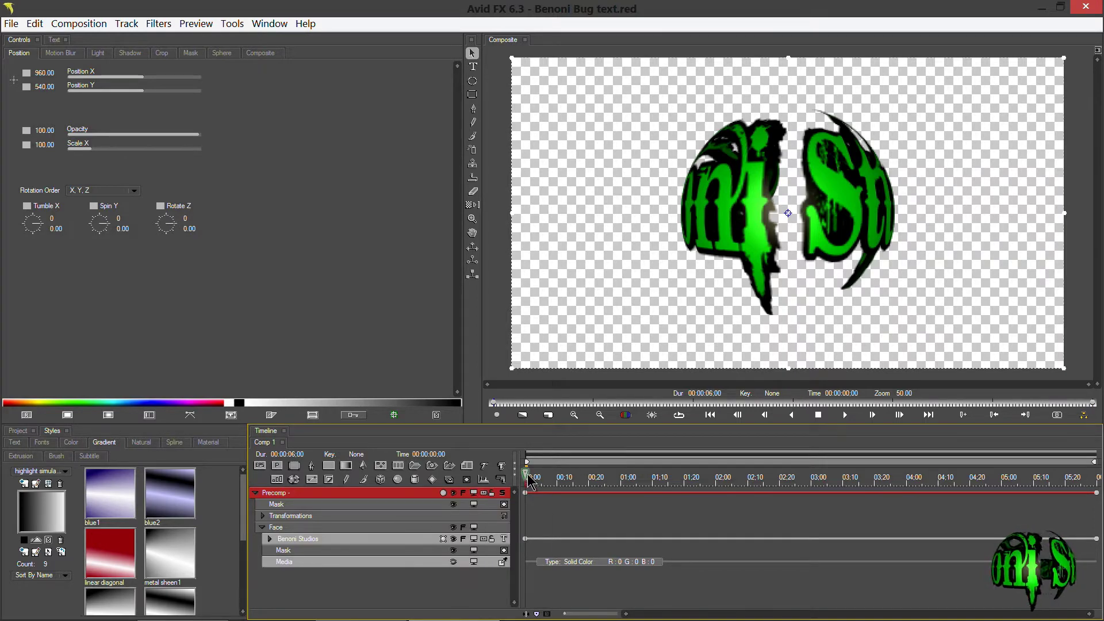
pyautogui.moveTo(534, 486); pyautogui.dragTo(601, 477)
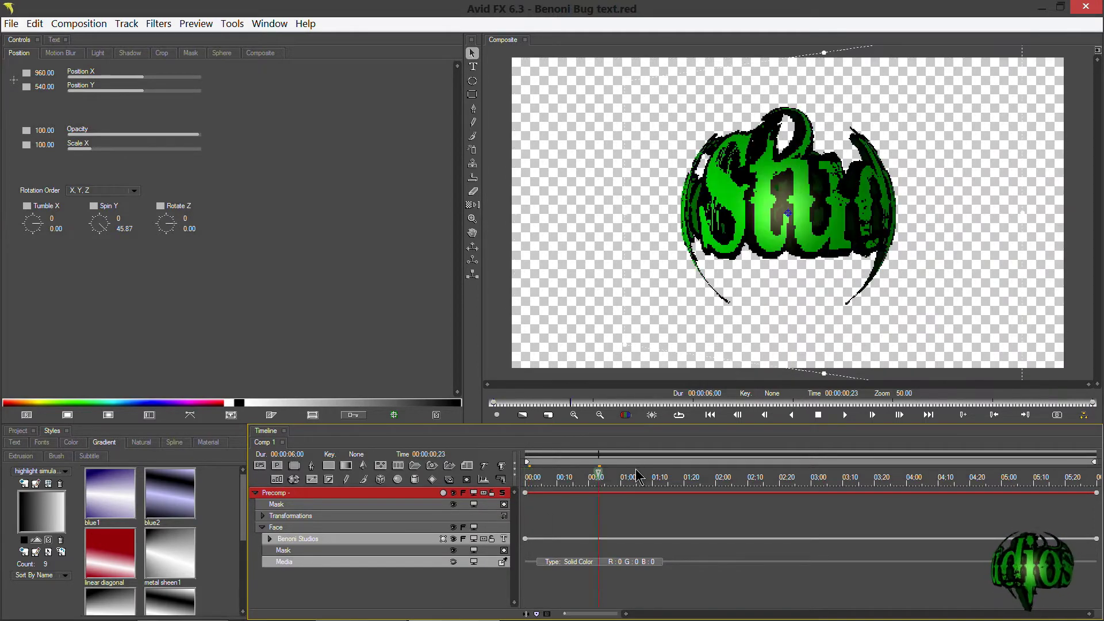
pyautogui.moveTo(758, 474); pyautogui.dragTo(1099, 474)
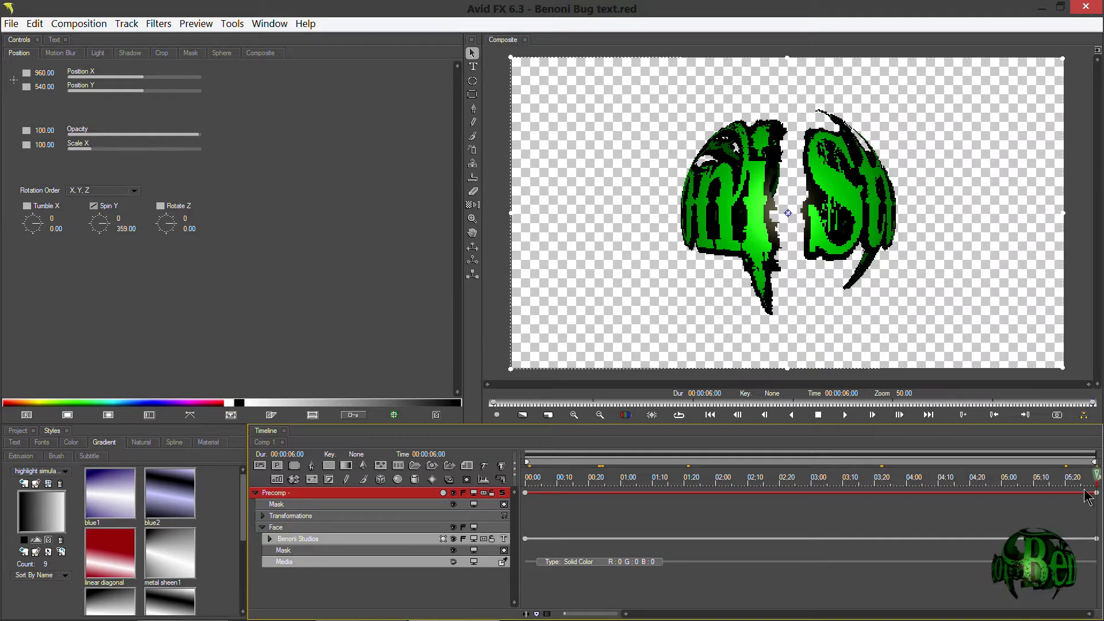
pyautogui.rightClick(93, 206)
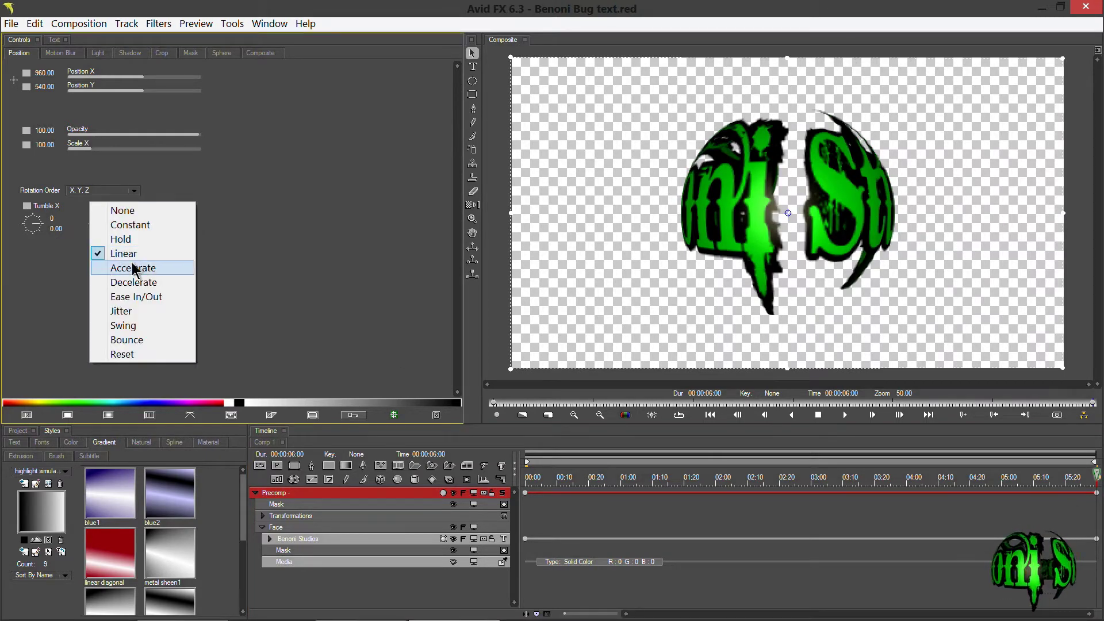
pyautogui.click(329, 320)
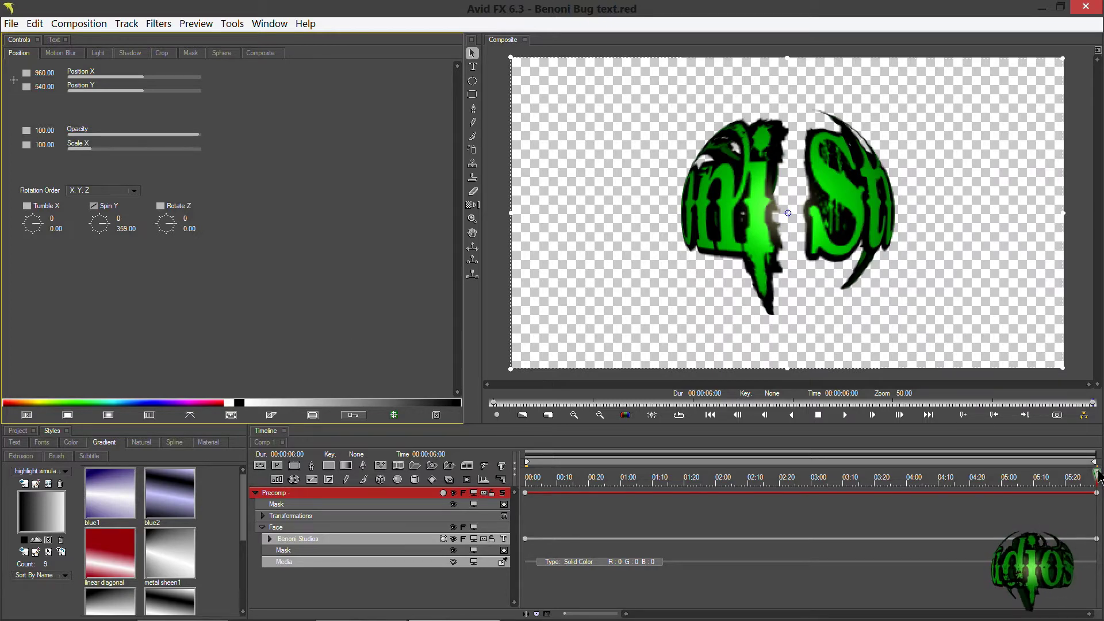
# Step: Jump to 02:05 and inspect the 3D type choices of the Benoni Studios and Precomp tracks
pyautogui.click(731, 479)
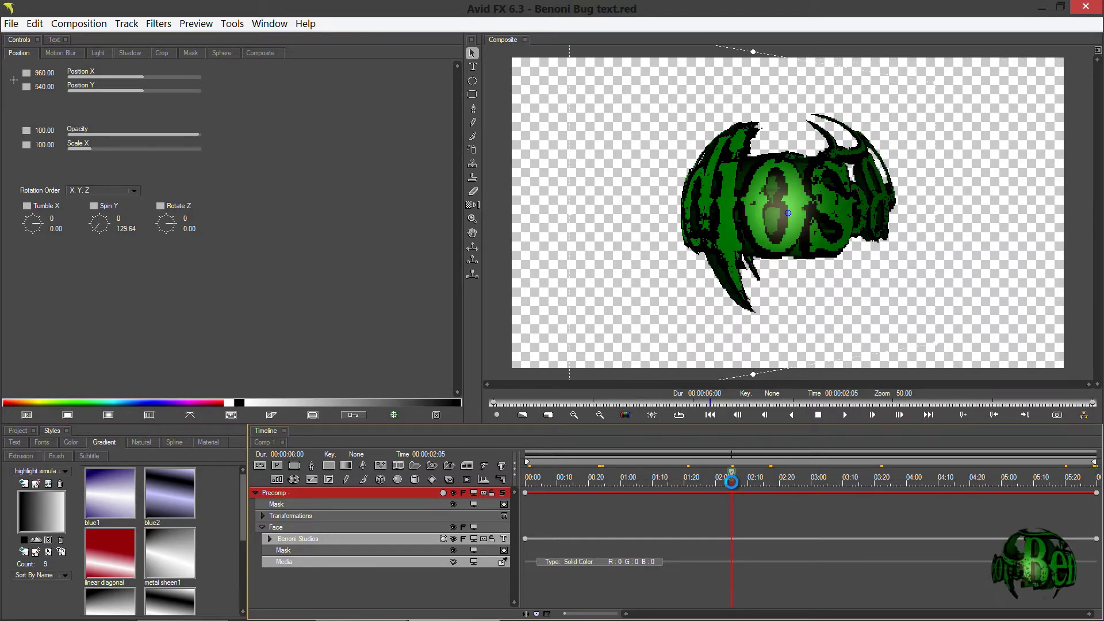
pyautogui.click(442, 539)
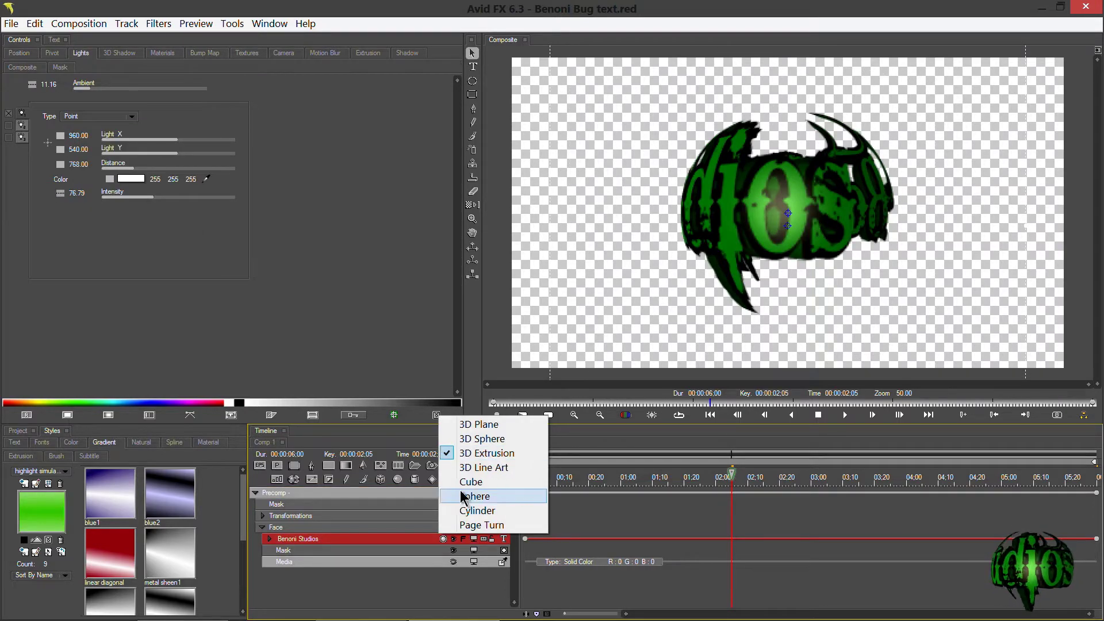
pyautogui.click(334, 592)
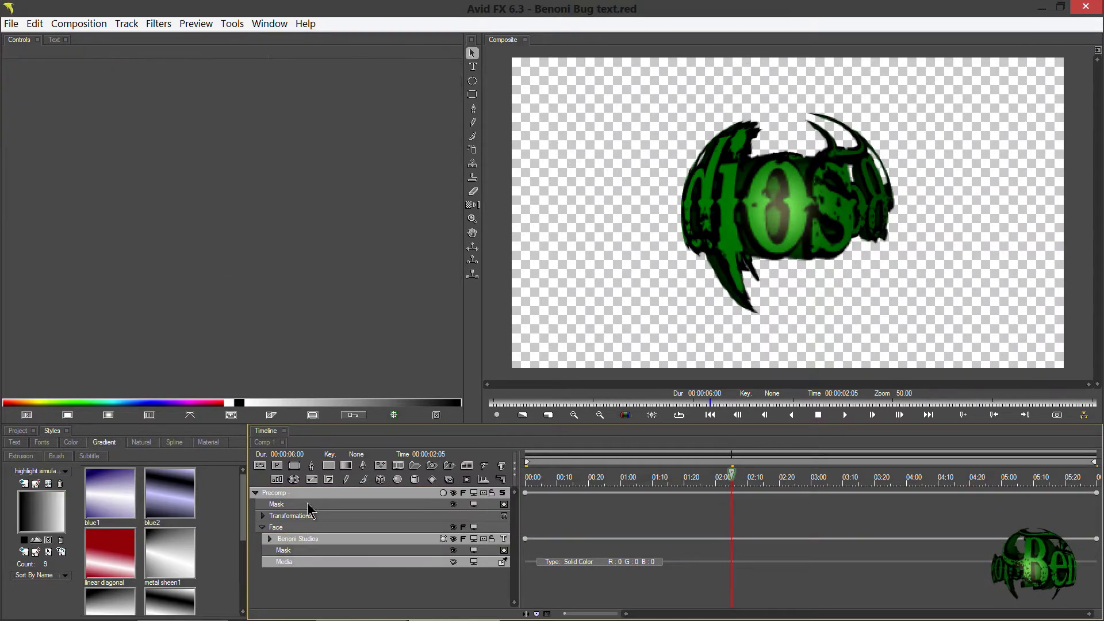
pyautogui.click(445, 495)
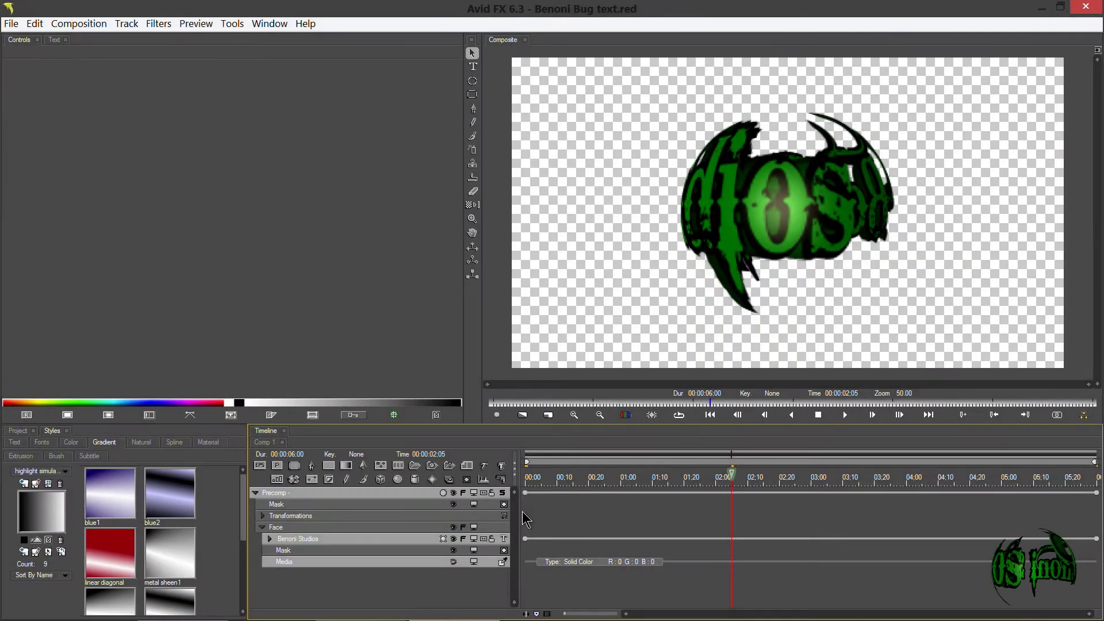
# Step: Start a new project and delete its default Video 1 and Video 2 tracks
pyautogui.click(10, 24)
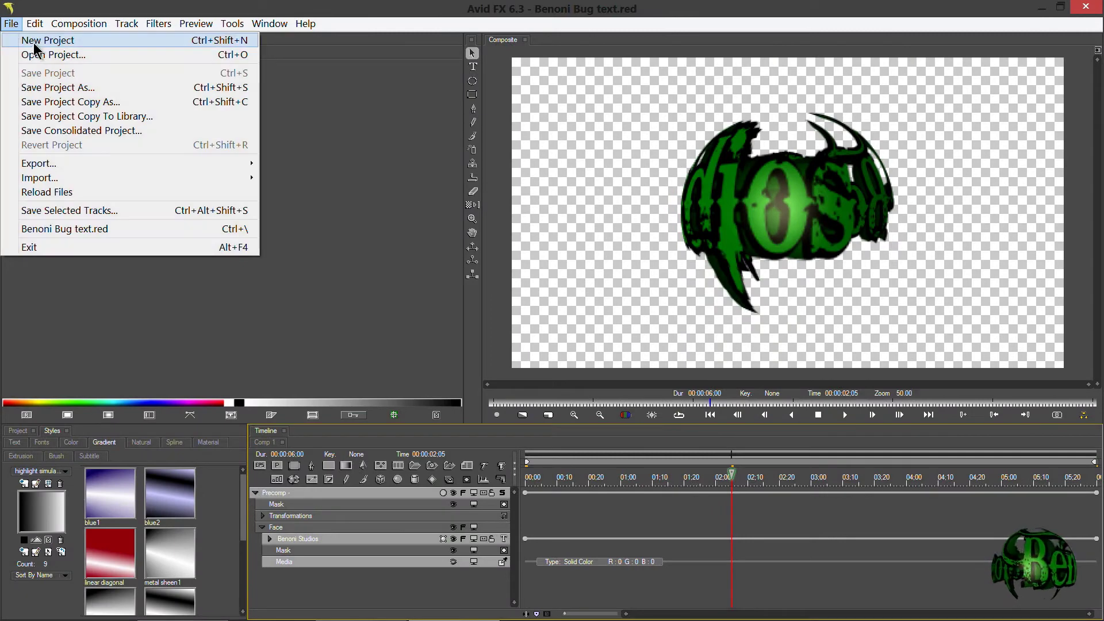
pyautogui.click(54, 40)
pyautogui.click(373, 506)
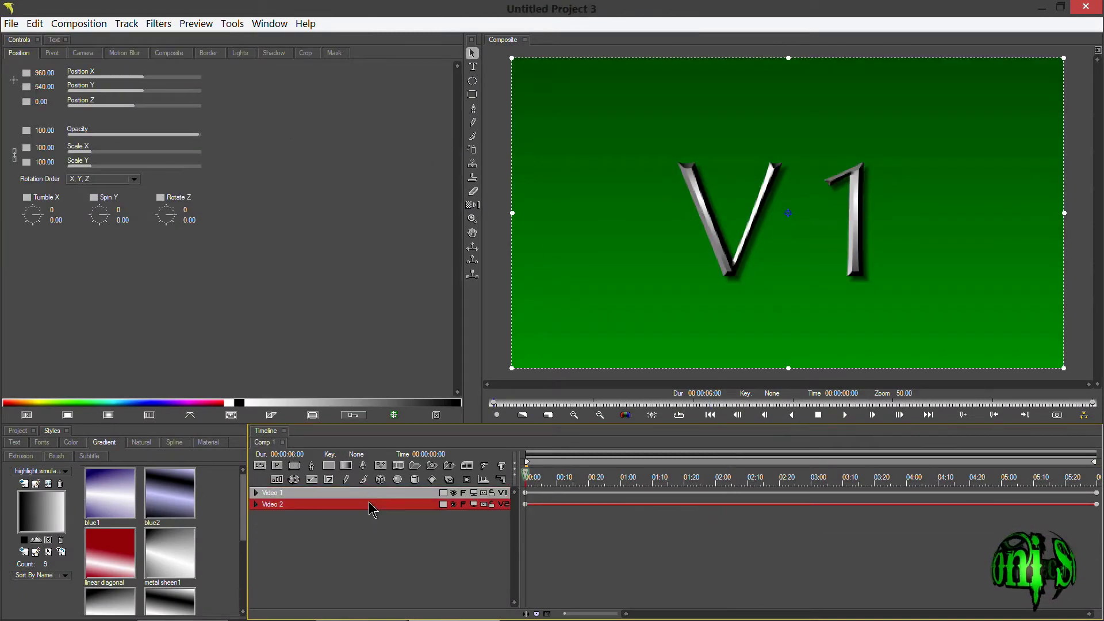
pyautogui.press('Delete')
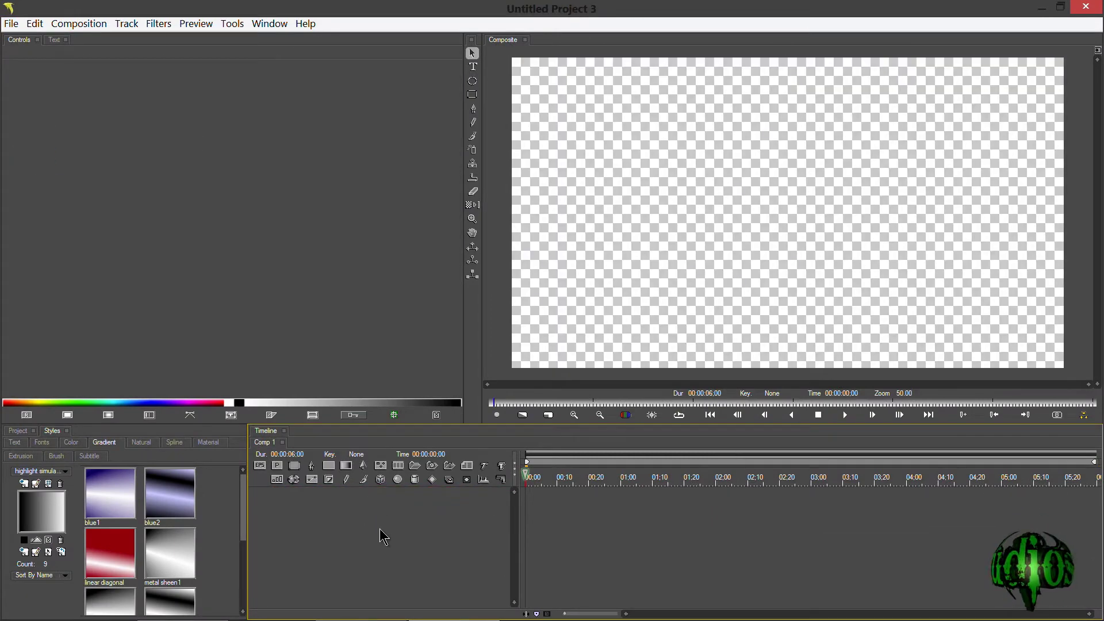
pyautogui.rightClick(382, 530)
# Step: Add an Arial text layer reading 'My Logo Bug' to the new project's composite
pyautogui.moveTo(450, 399)
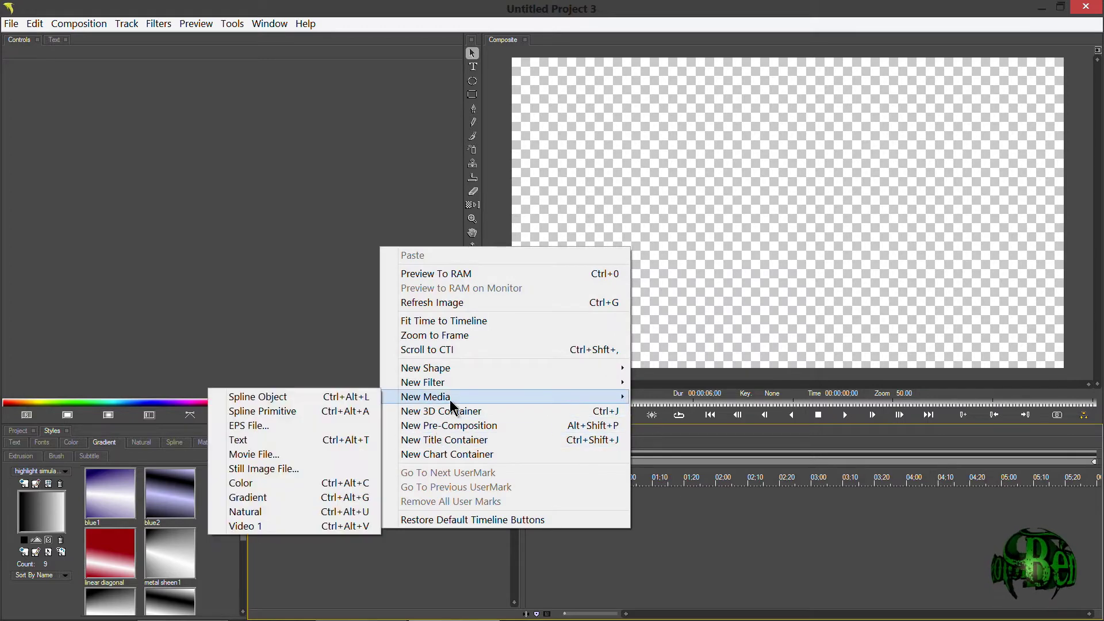
pyautogui.click(302, 447)
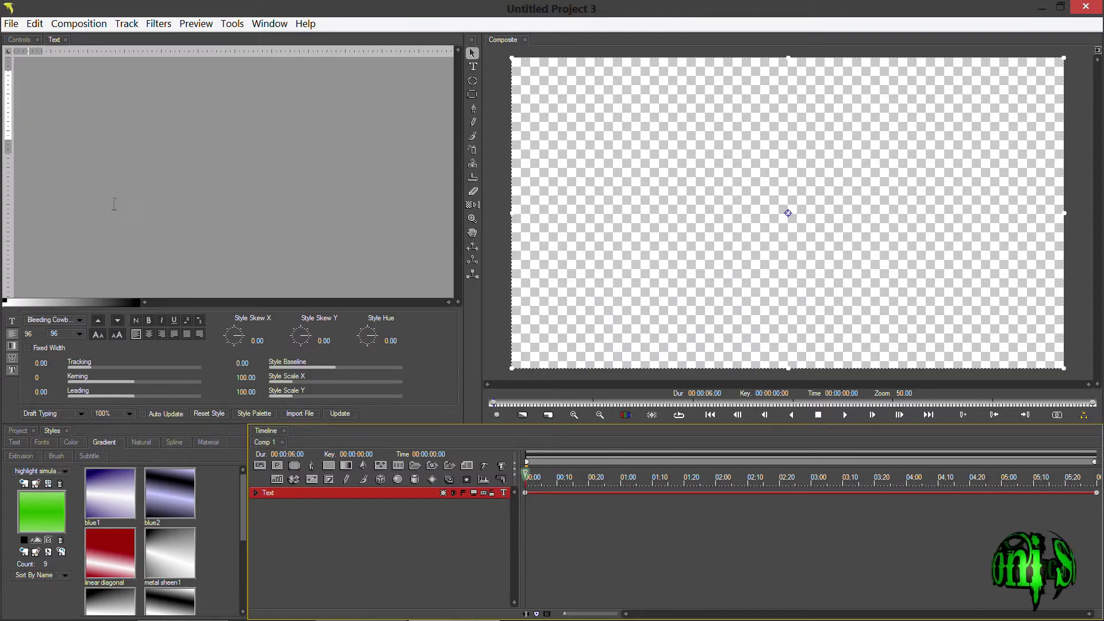
pyautogui.click(80, 320)
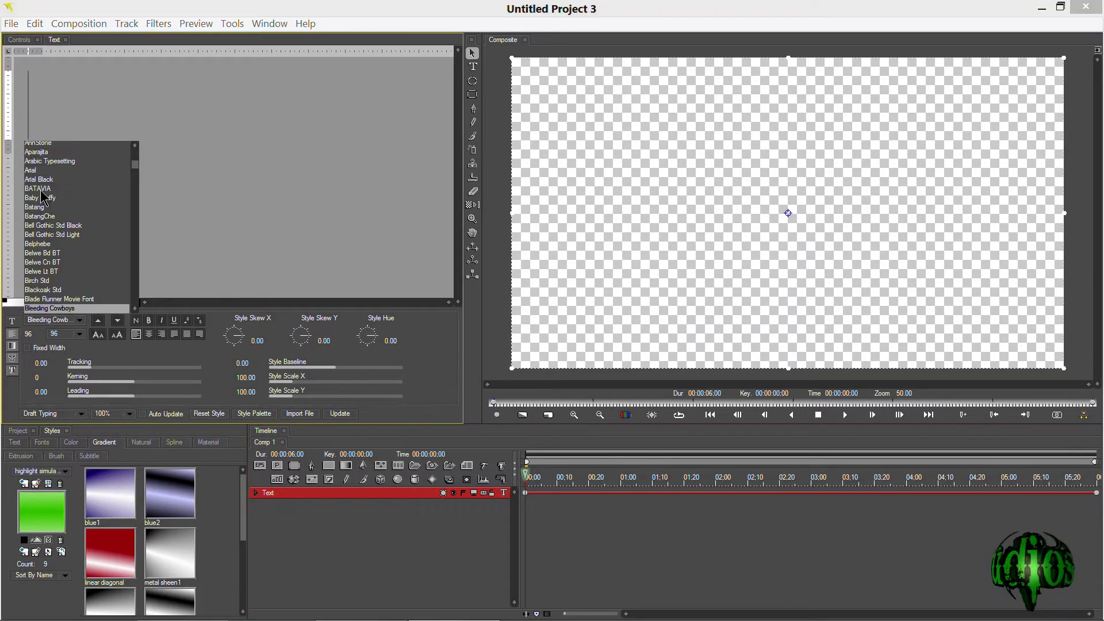
pyautogui.click(38, 83)
pyautogui.write('My')
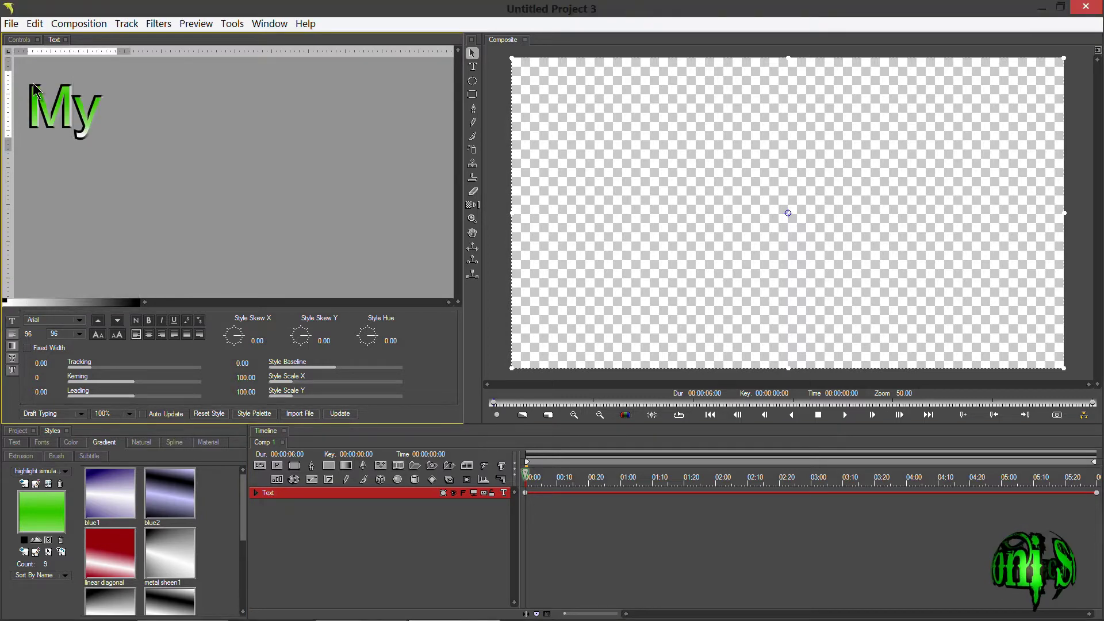
pyautogui.write(' Logo')
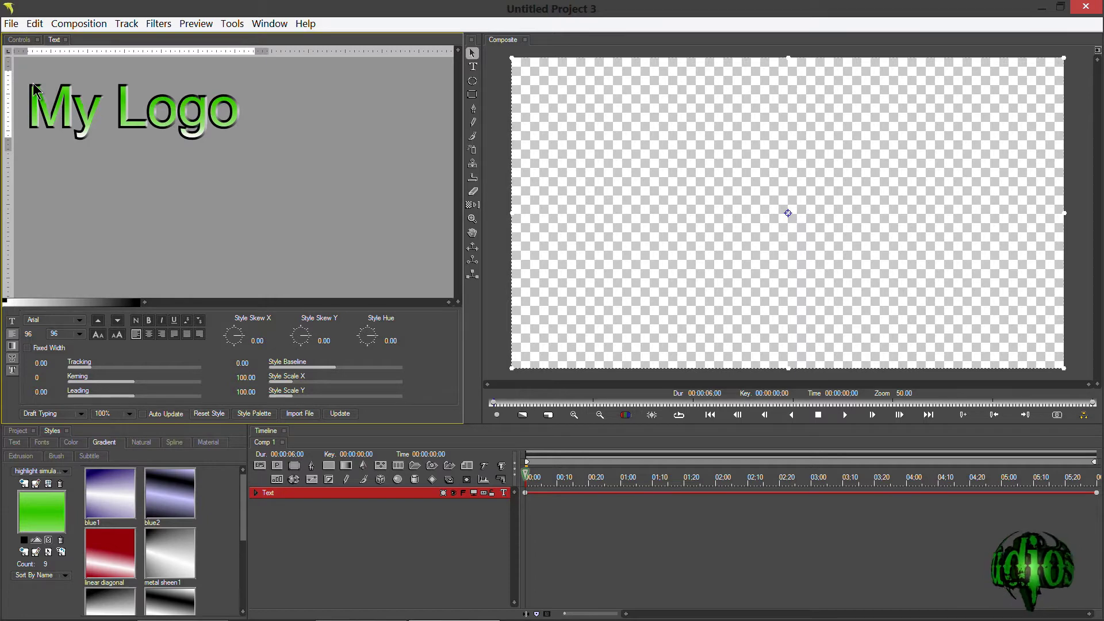
pyautogui.write(' Bug')
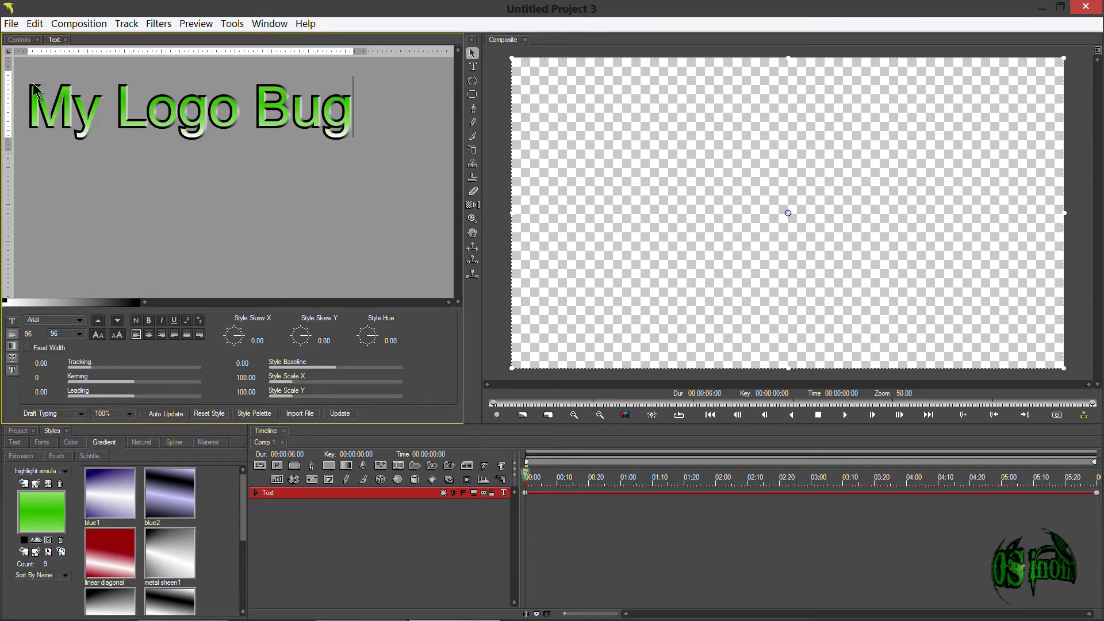
pyautogui.click(350, 413)
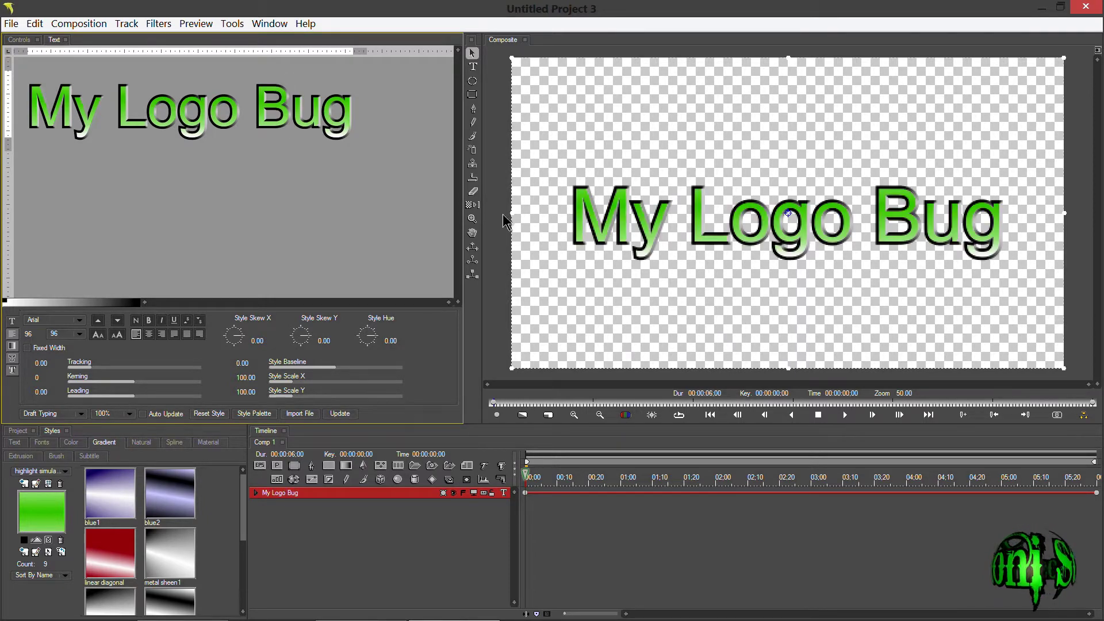
pyautogui.click(443, 492)
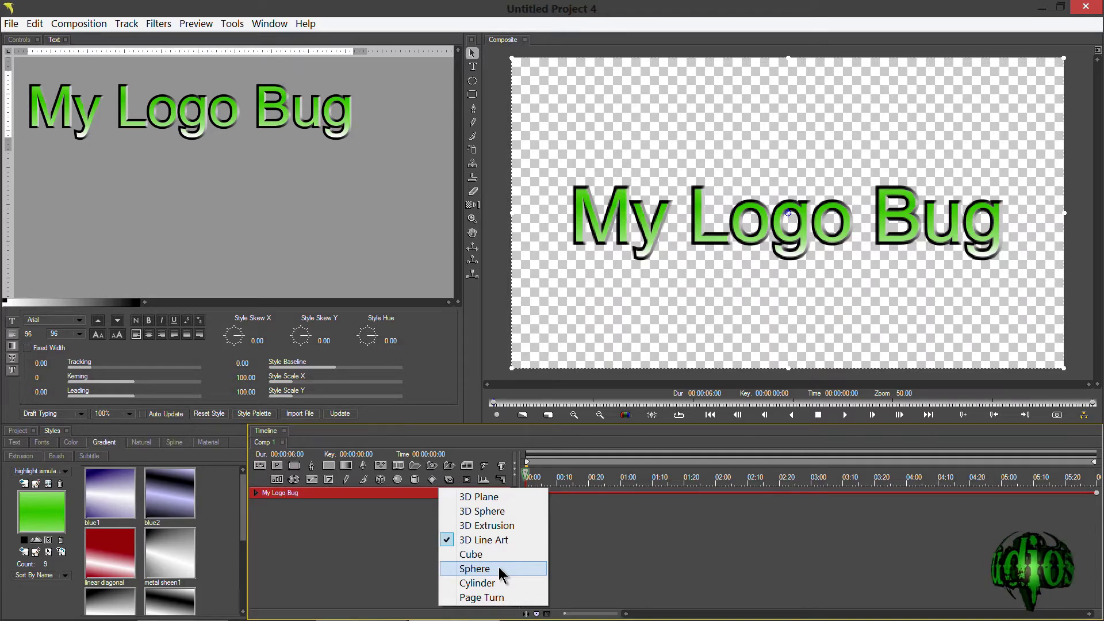
# Step: Extrude the text in 3D and set its material to Easy Material mode with Plastic type
pyautogui.click(485, 525)
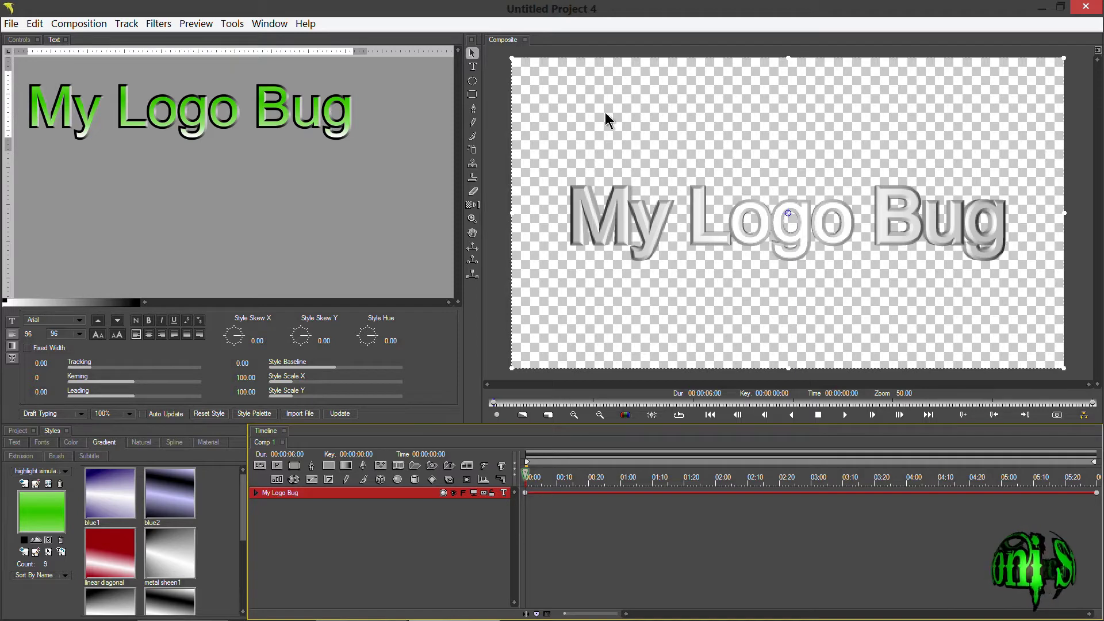
pyautogui.click(21, 40)
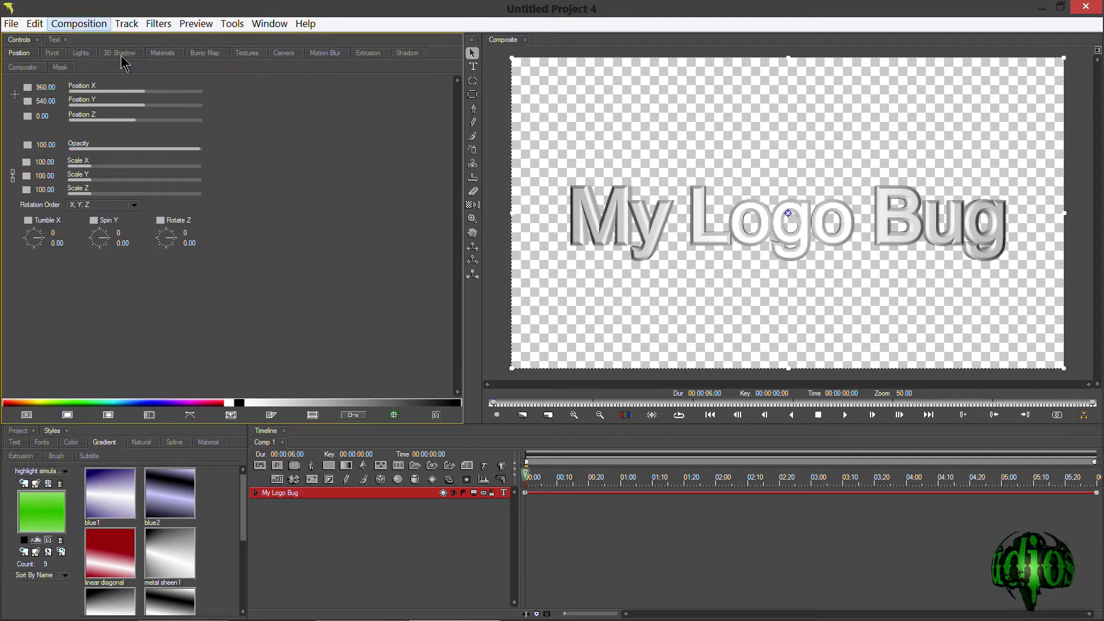
pyautogui.click(163, 52)
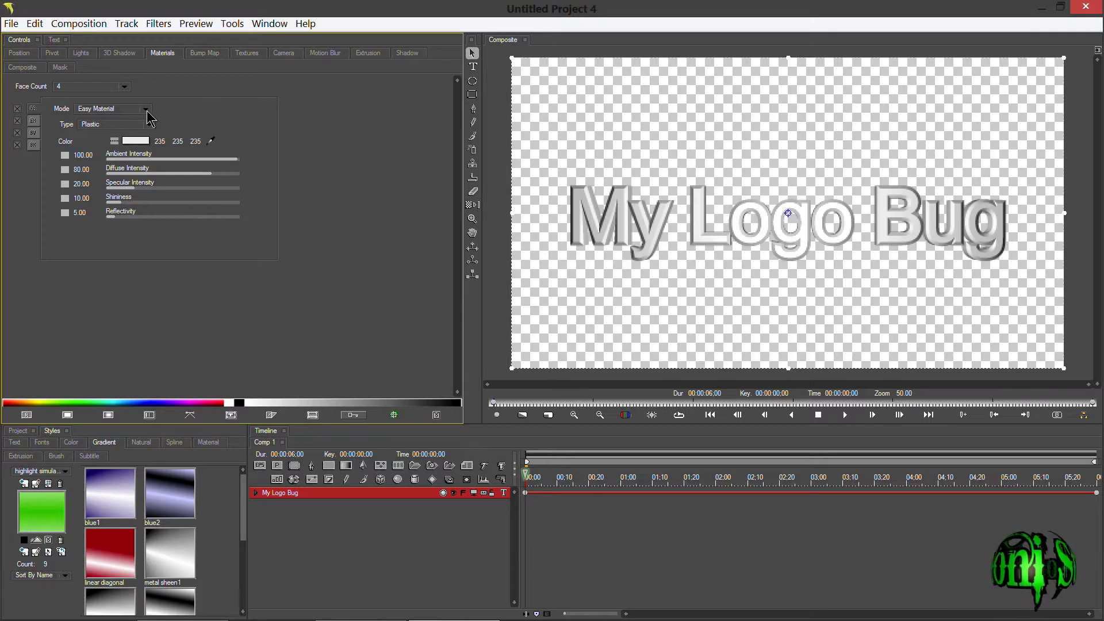
pyautogui.click(146, 111)
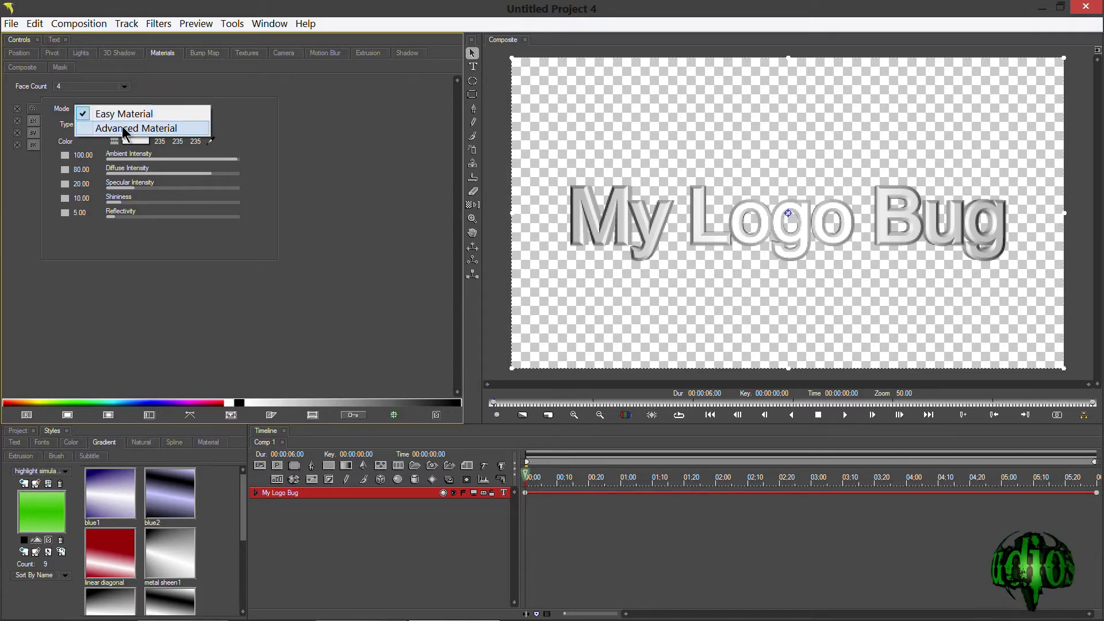
pyautogui.click(125, 129)
pyautogui.click(146, 110)
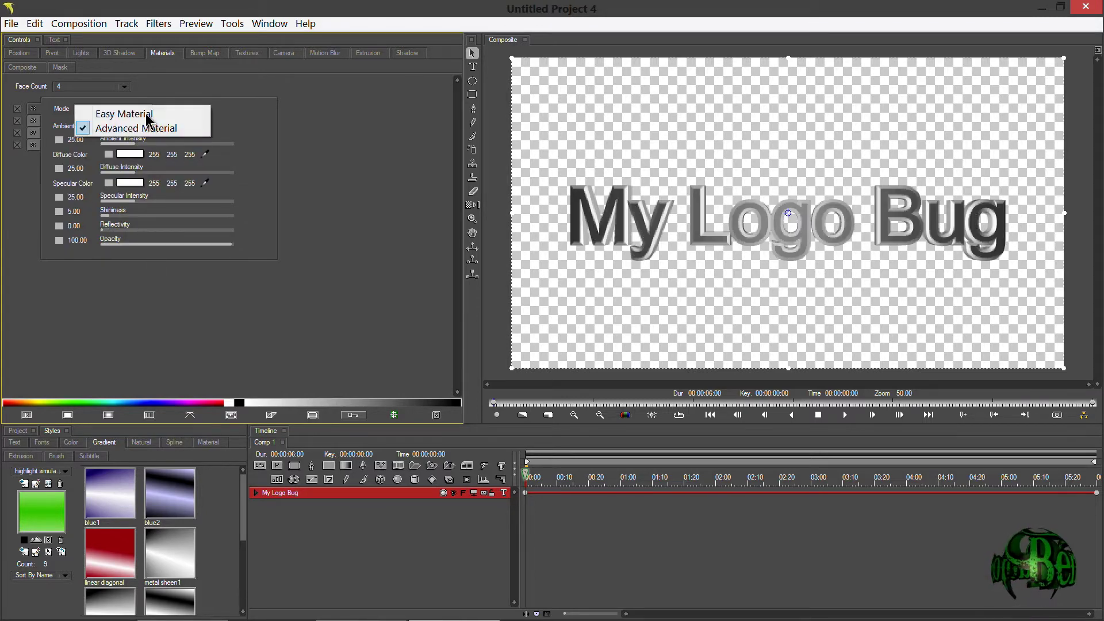
pyautogui.click(149, 113)
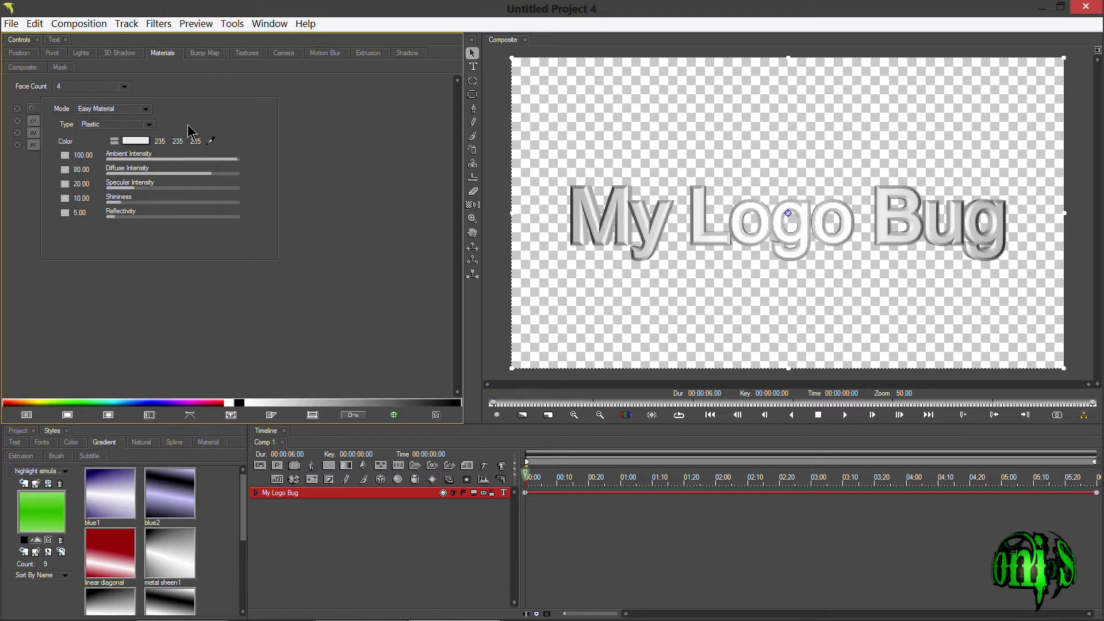
pyautogui.click(129, 126)
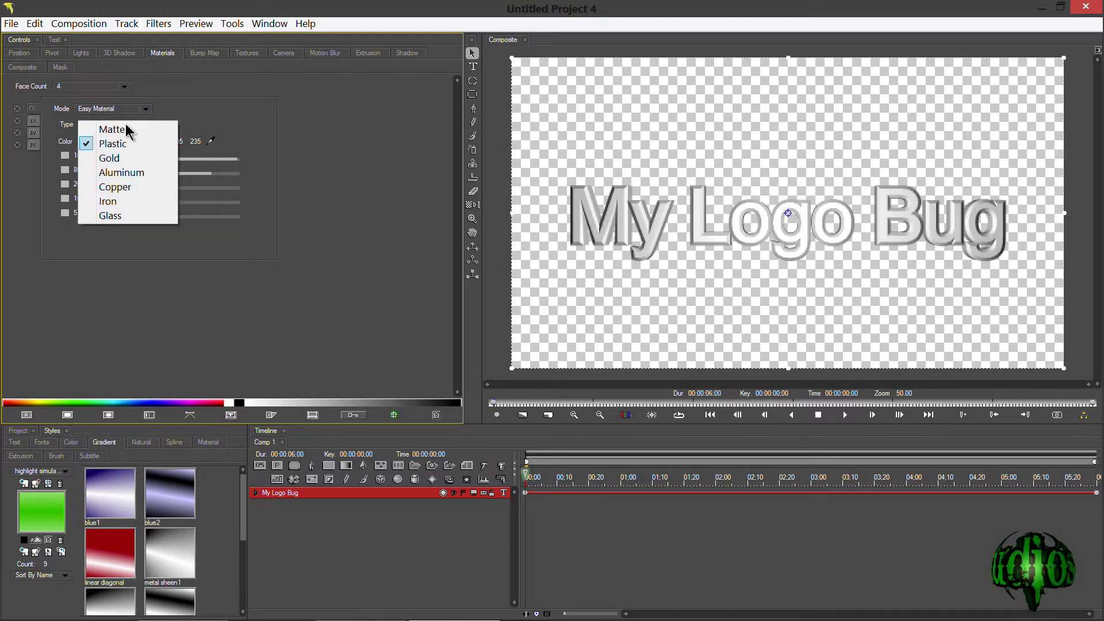
pyautogui.click(225, 136)
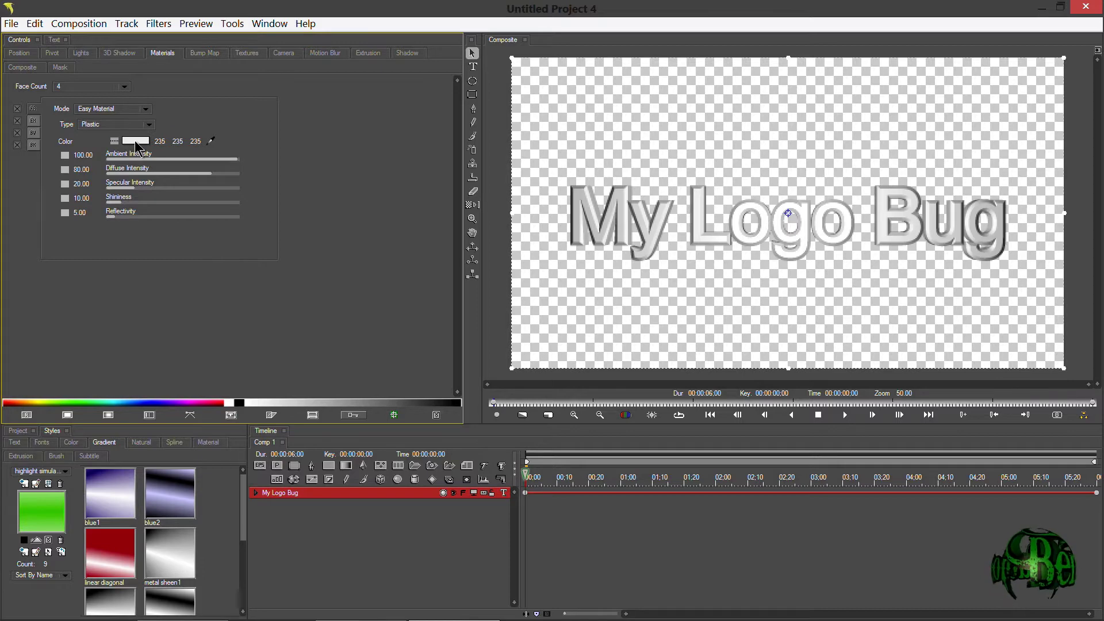
# Step: Colour the text face orange and the second face black, with specular intensity about 53
pyautogui.click(138, 146)
pyautogui.click(40, 121)
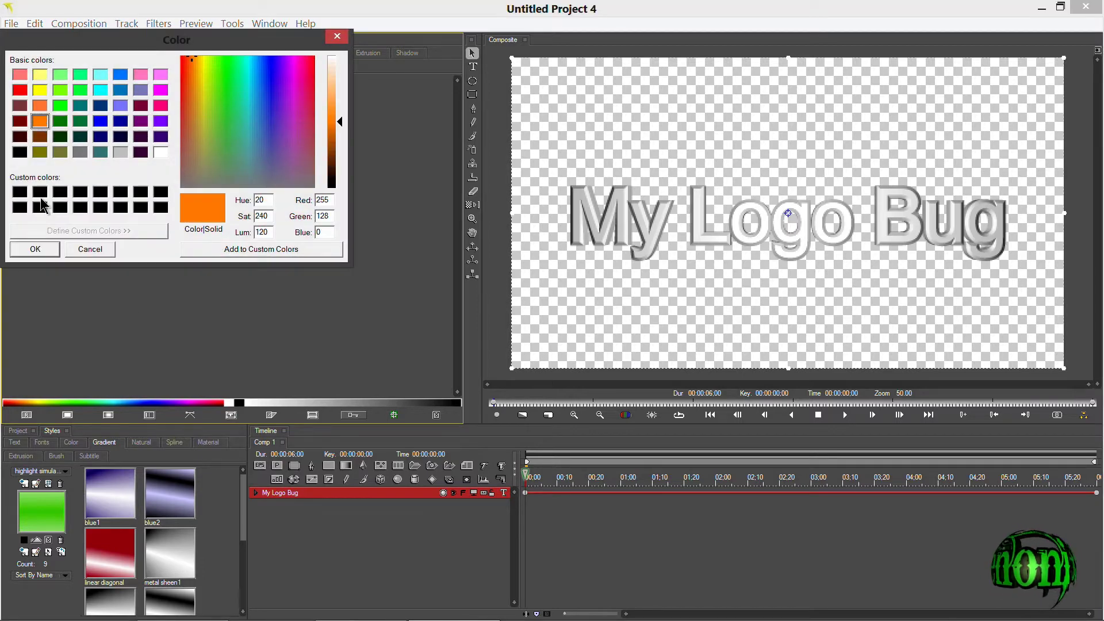
pyautogui.click(35, 250)
pyautogui.click(33, 122)
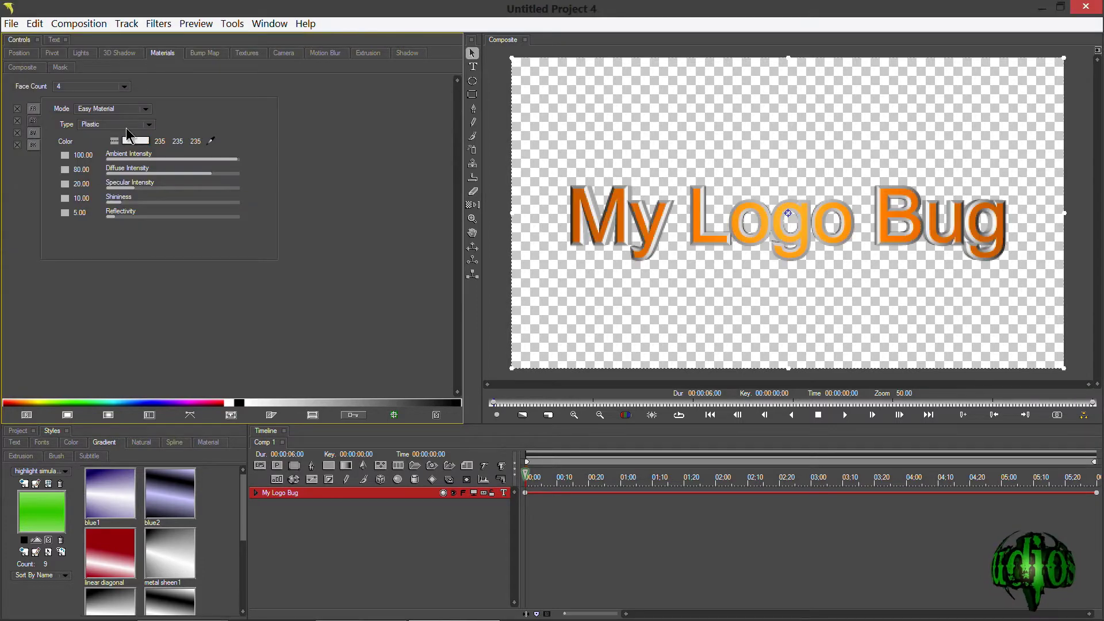
pyautogui.click(138, 144)
pyautogui.click(20, 155)
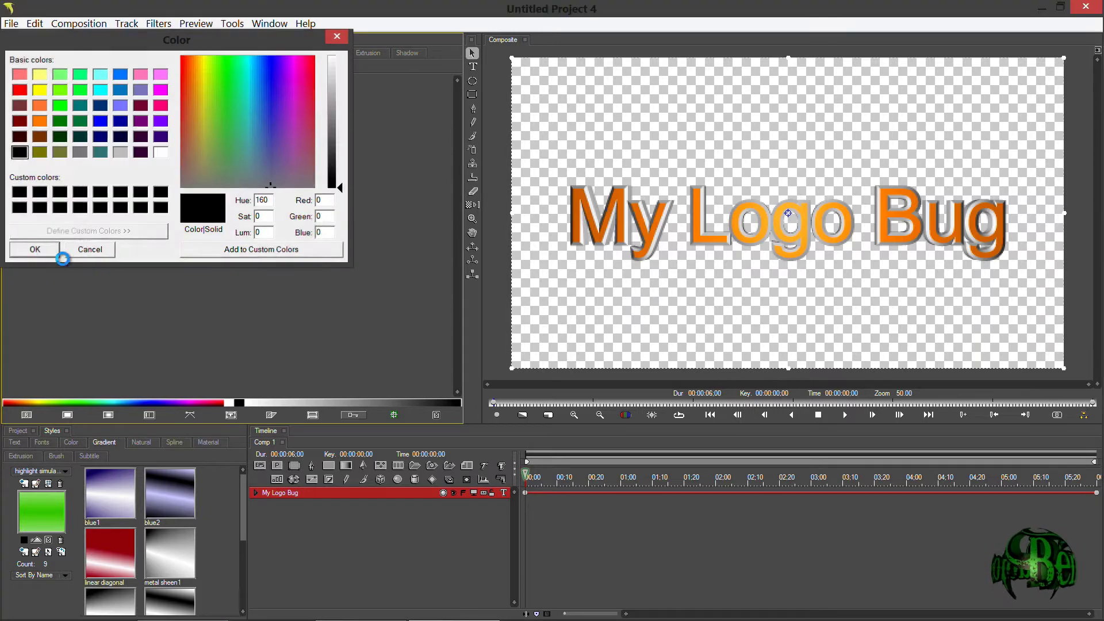
pyautogui.click(36, 248)
pyautogui.click(168, 187)
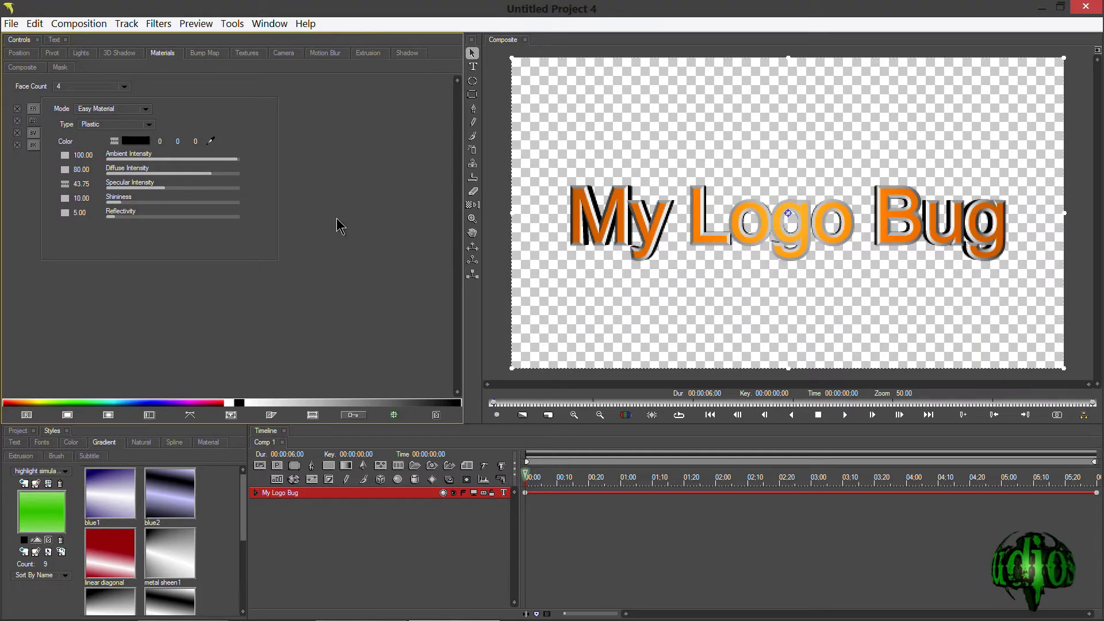
pyautogui.click(80, 53)
# Step: Lower ambient light to 7.14 and set the point light to X 1050, Y 388.13, intensity 91.07
pyautogui.moveTo(106, 88); pyautogui.dragTo(83, 86)
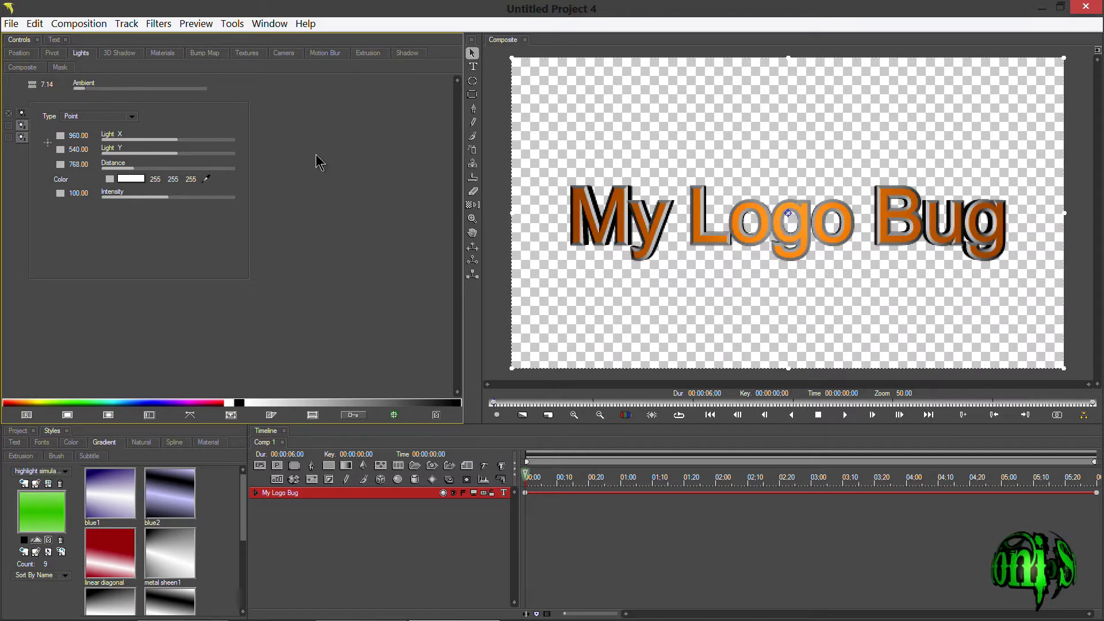
pyautogui.moveTo(133, 169)
pyautogui.mouseDown()
pyautogui.moveTo(116, 169)
pyautogui.moveTo(134, 167)
pyautogui.mouseUp()
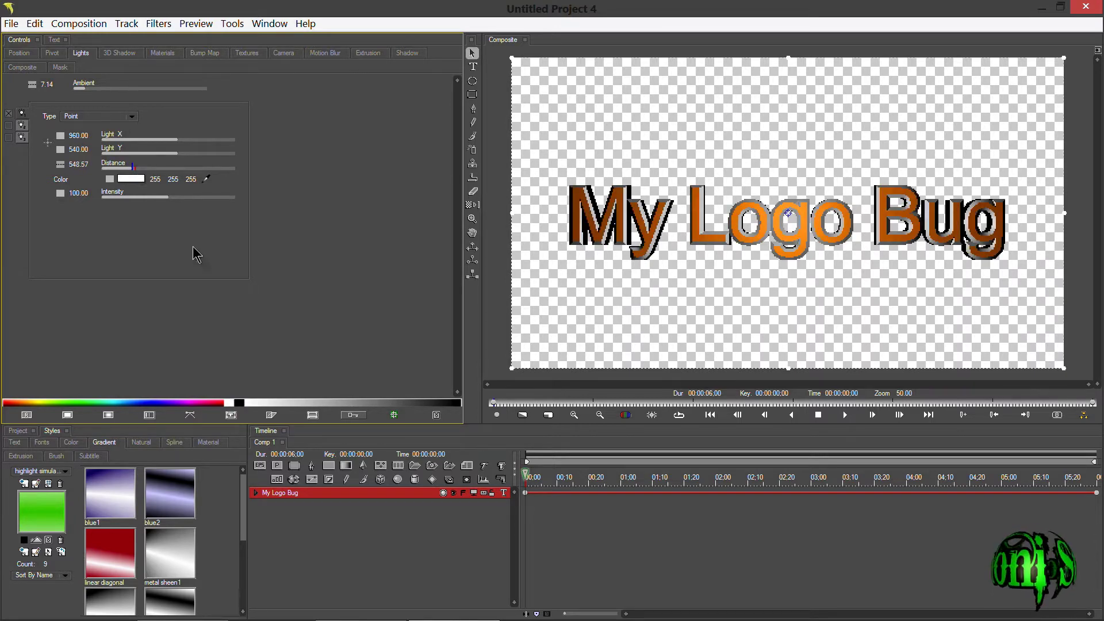
pyautogui.click(162, 198)
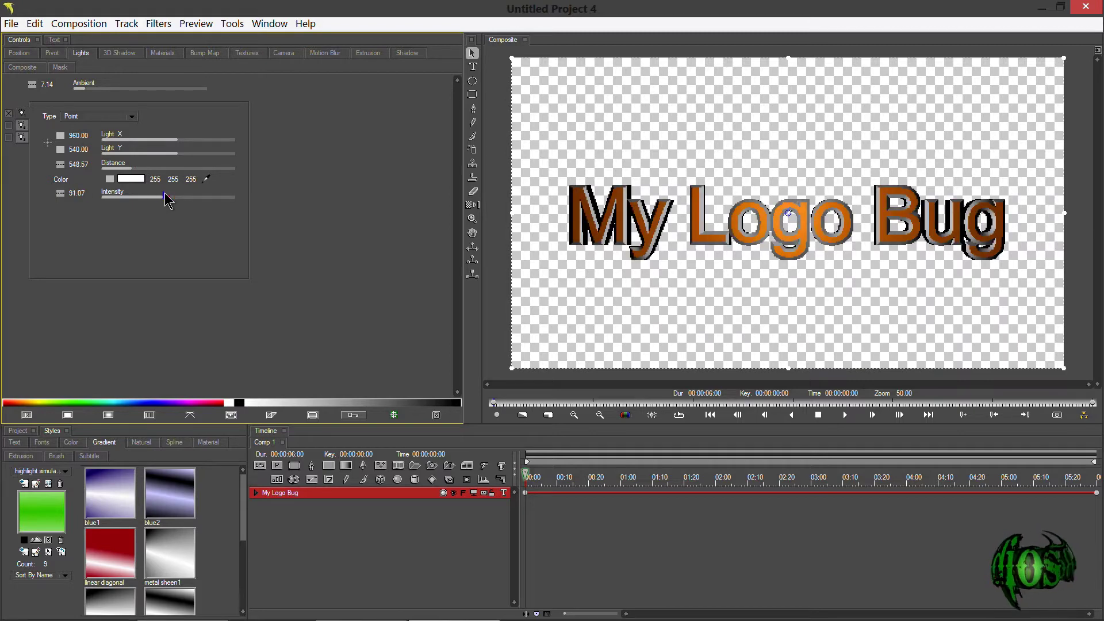
pyautogui.click(175, 140)
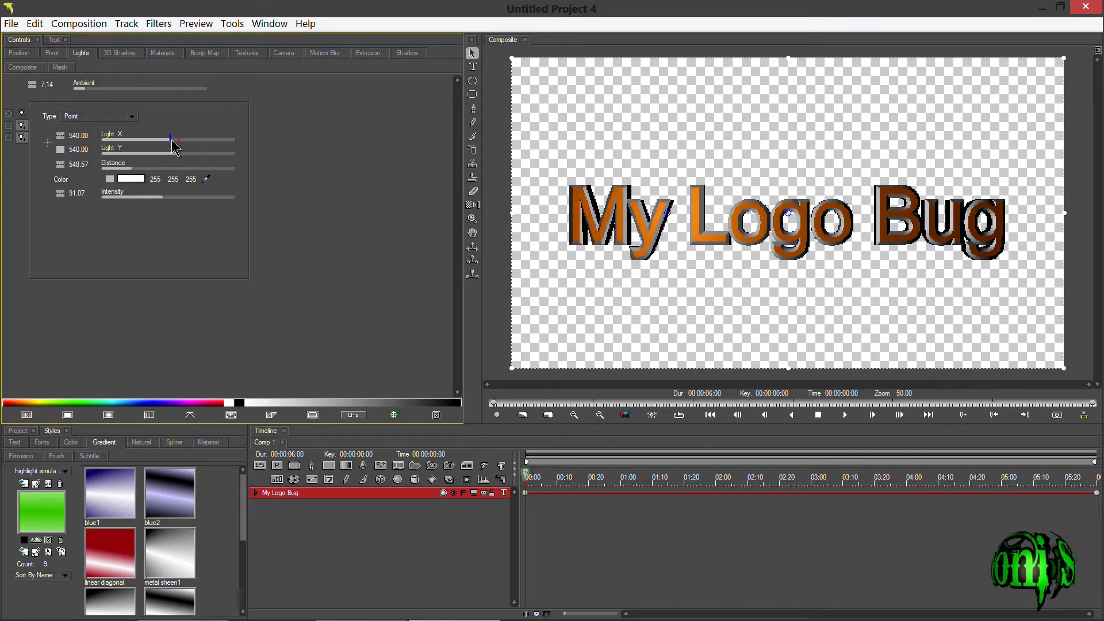
pyautogui.moveTo(173, 141); pyautogui.dragTo(181, 143)
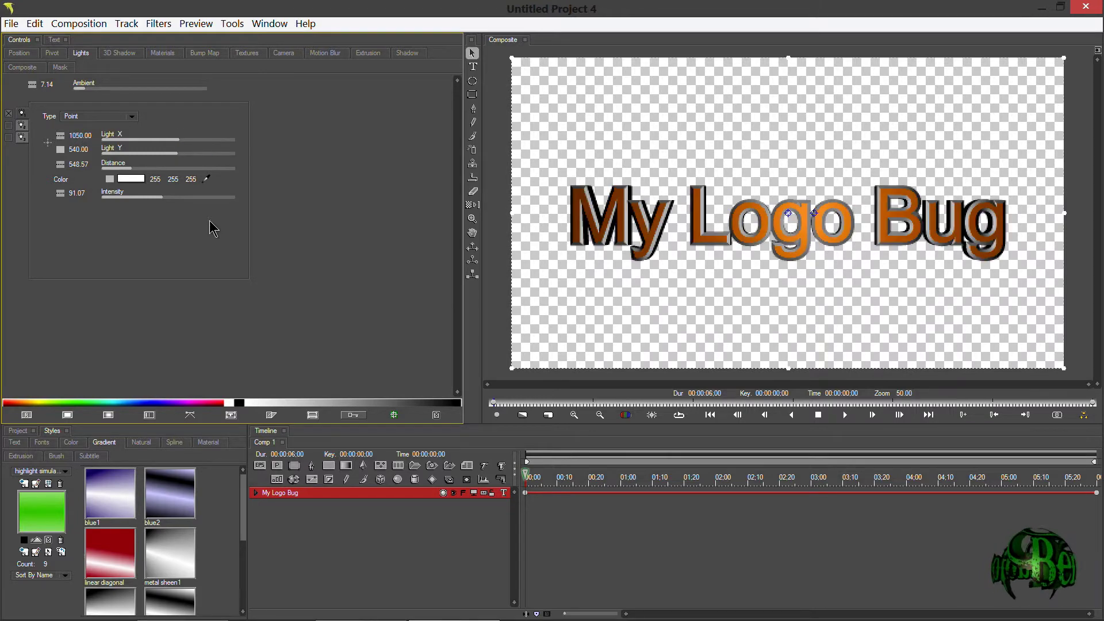
pyautogui.moveTo(174, 154); pyautogui.dragTo(171, 155)
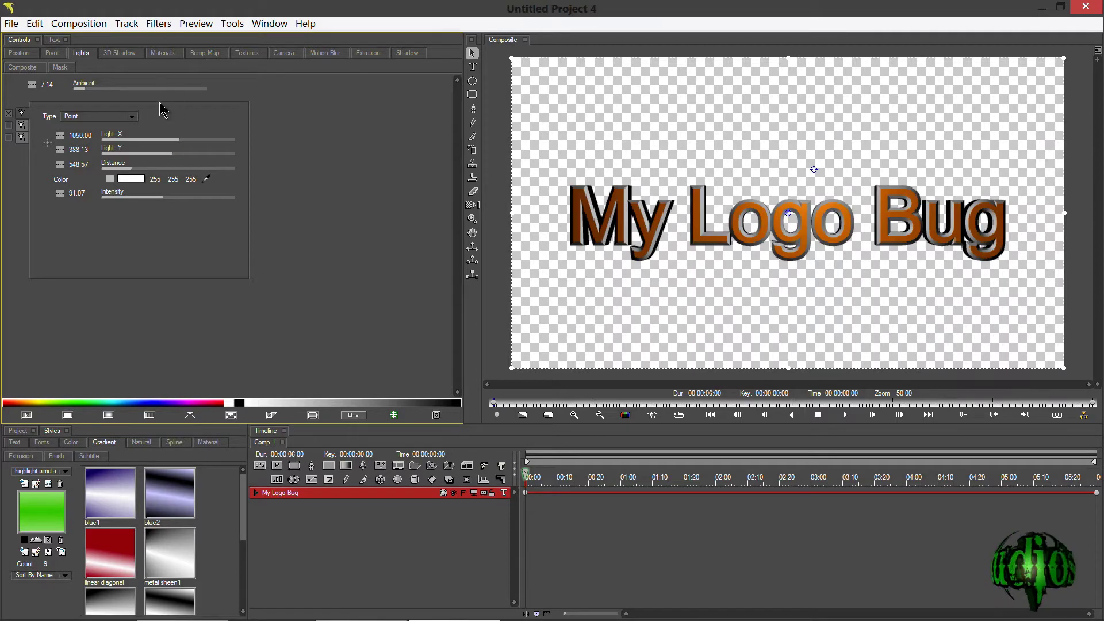
# Step: Show the logo's Position settings, spin it edge-on, then return Spin Y to 0
pyautogui.click(19, 52)
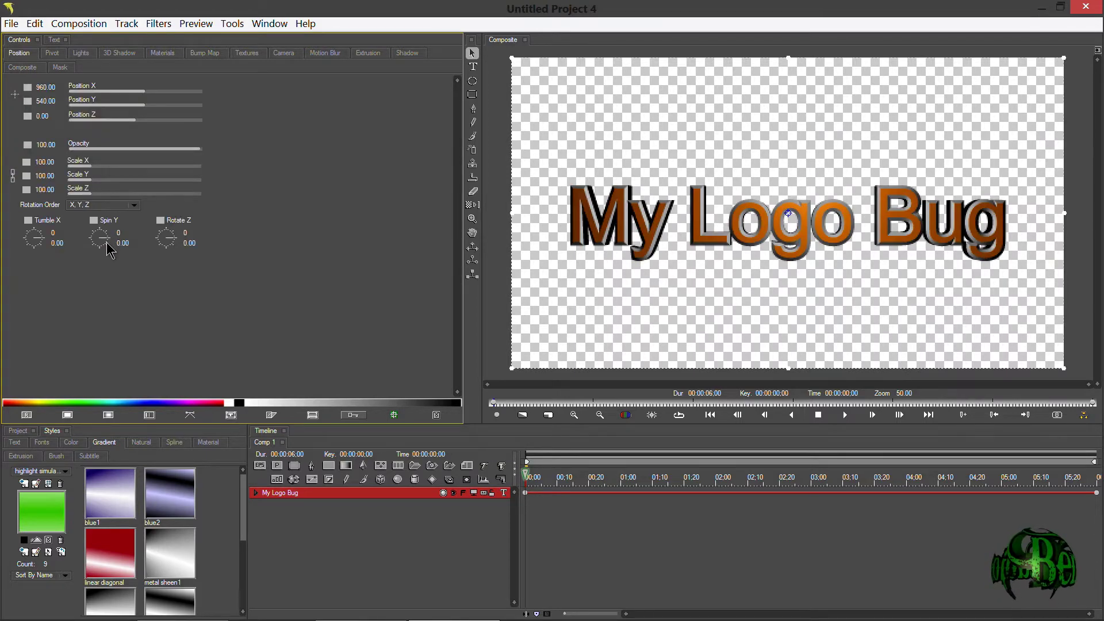
pyautogui.moveTo(110, 248); pyautogui.dragTo(102, 243)
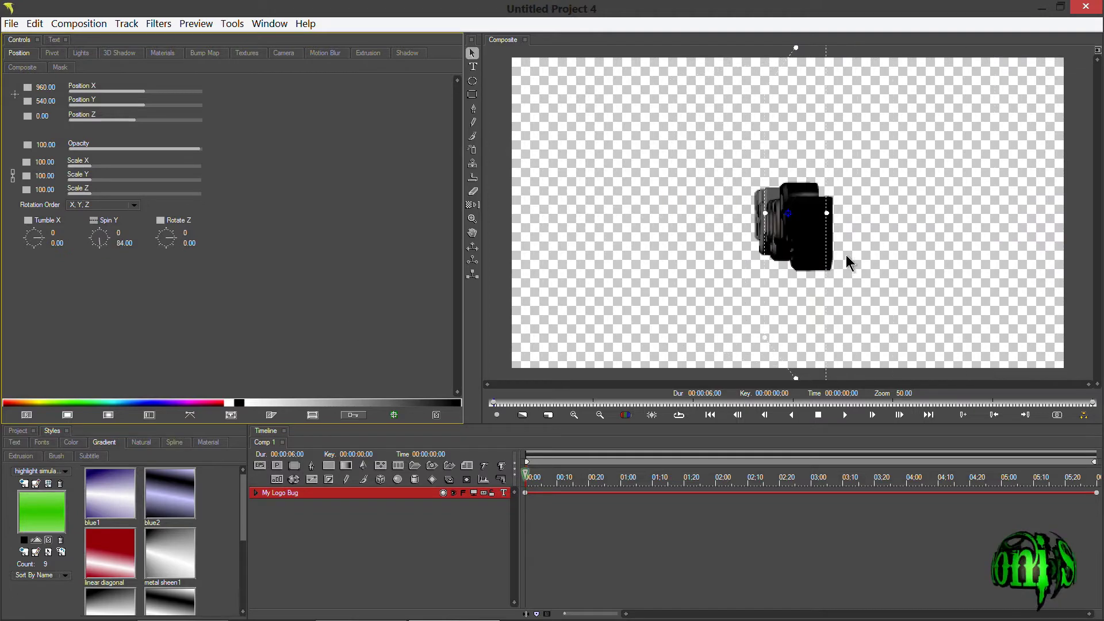
pyautogui.moveTo(107, 252); pyautogui.dragTo(113, 244)
# Step: Switch the composite preview quality to Full, then back to Quarter
pyautogui.click(548, 415)
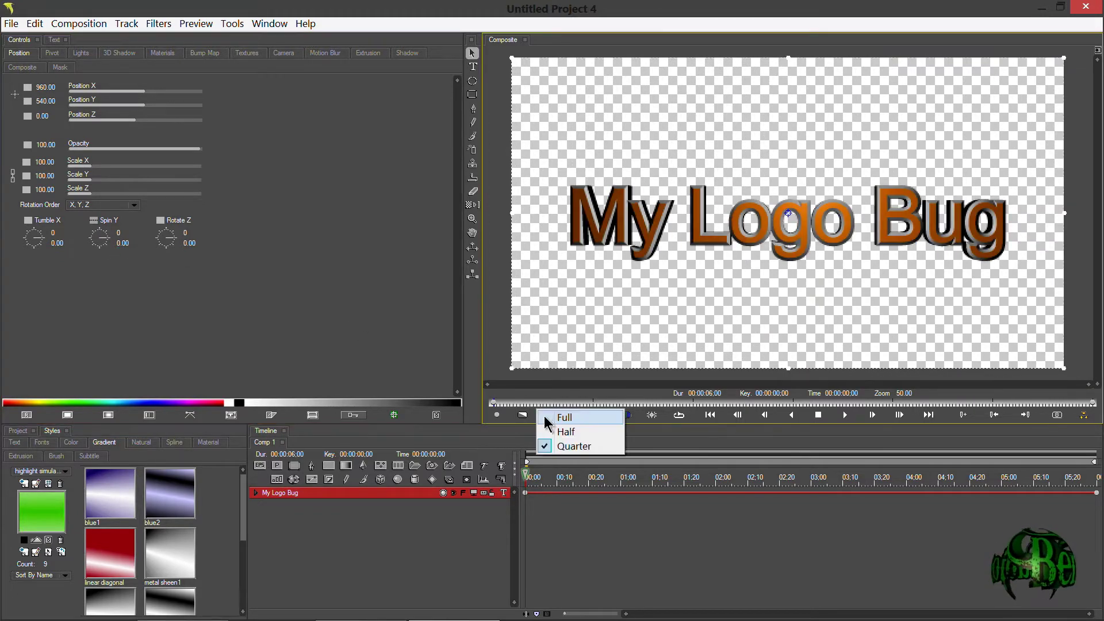
pyautogui.click(566, 419)
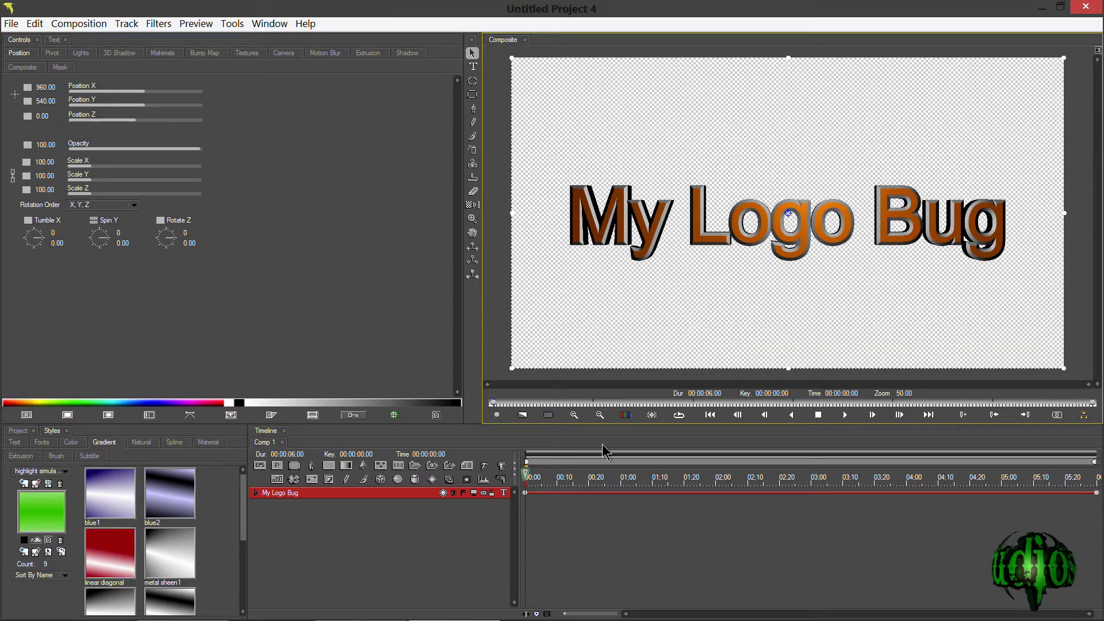
pyautogui.click(548, 415)
pyautogui.click(569, 449)
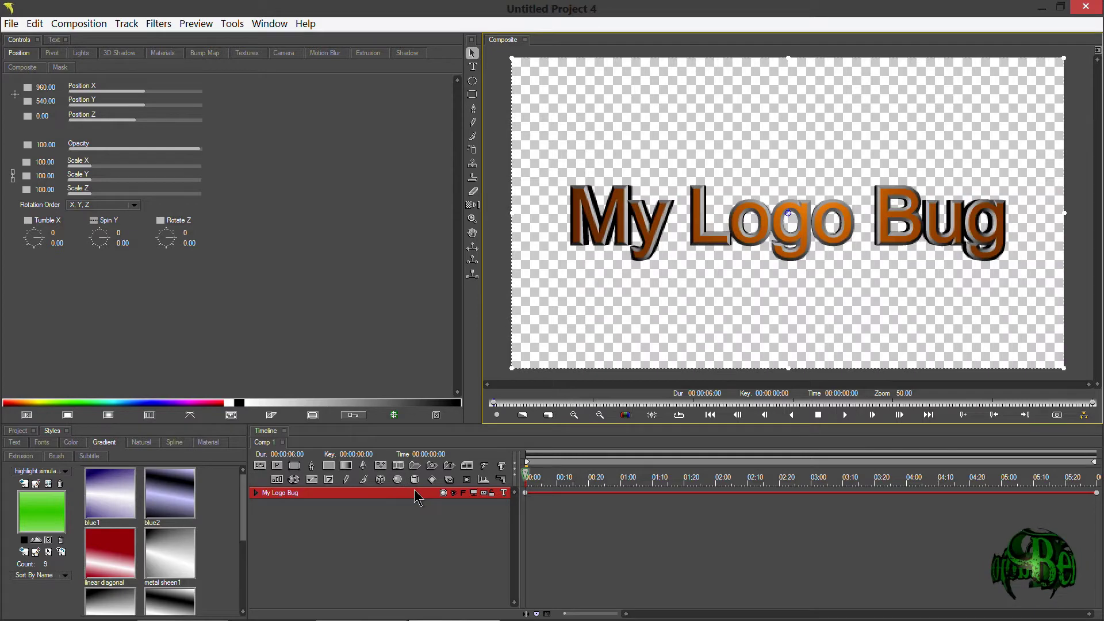
# Step: Nest the My Logo Bug text in a new pre-composition
pyautogui.click(126, 23)
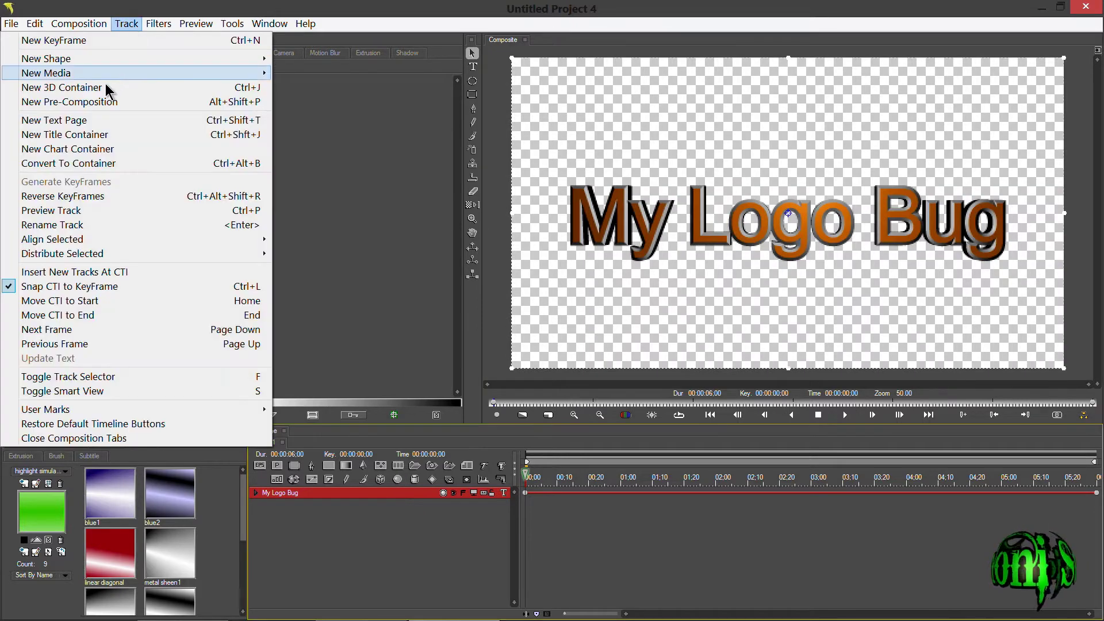
pyautogui.click(101, 102)
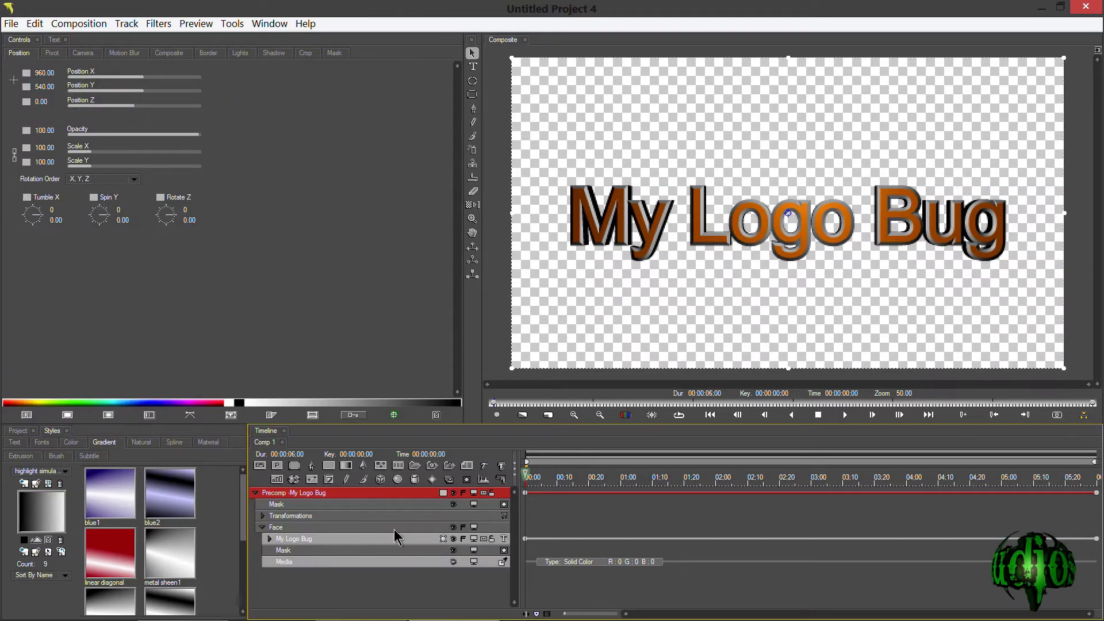
pyautogui.click(299, 539)
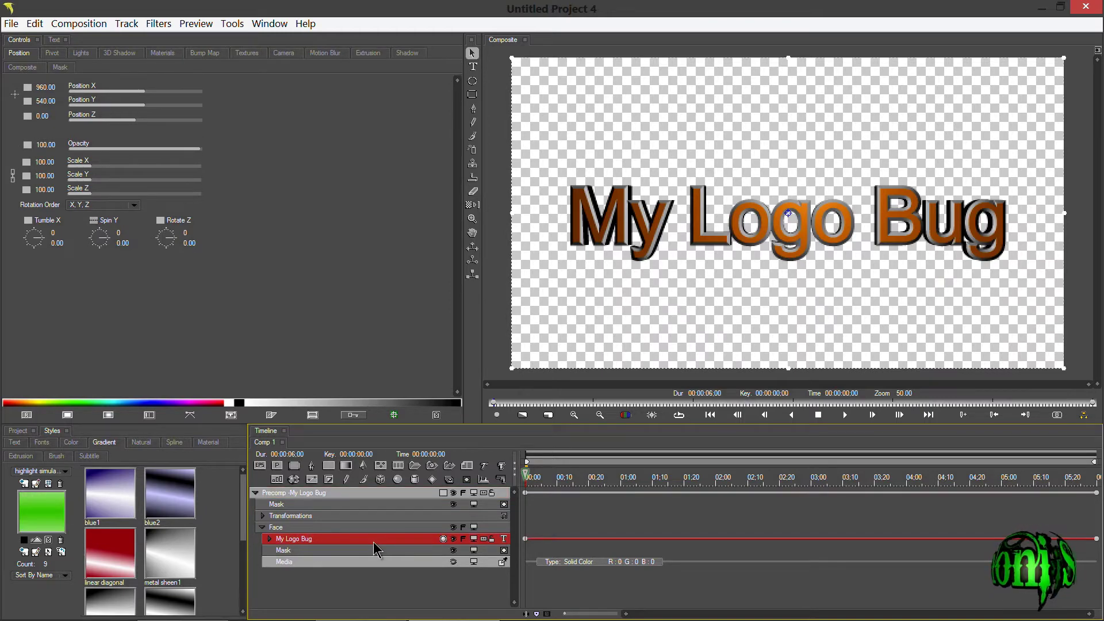
# Step: Set the Precomp container type to 3D Sphere so the text curves around it
pyautogui.click(421, 492)
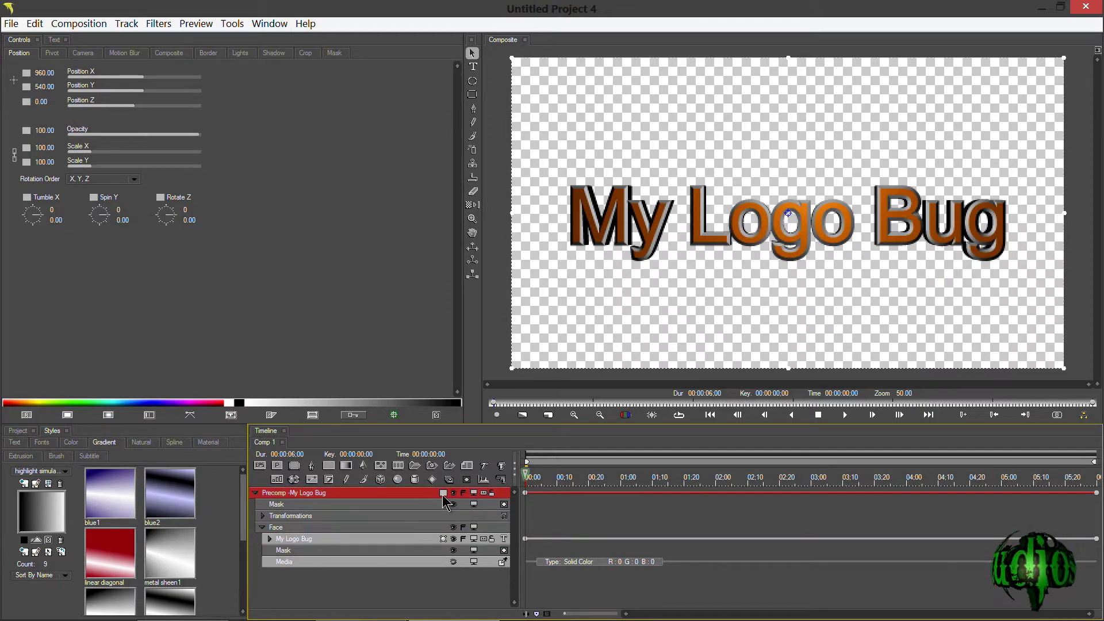
pyautogui.click(444, 493)
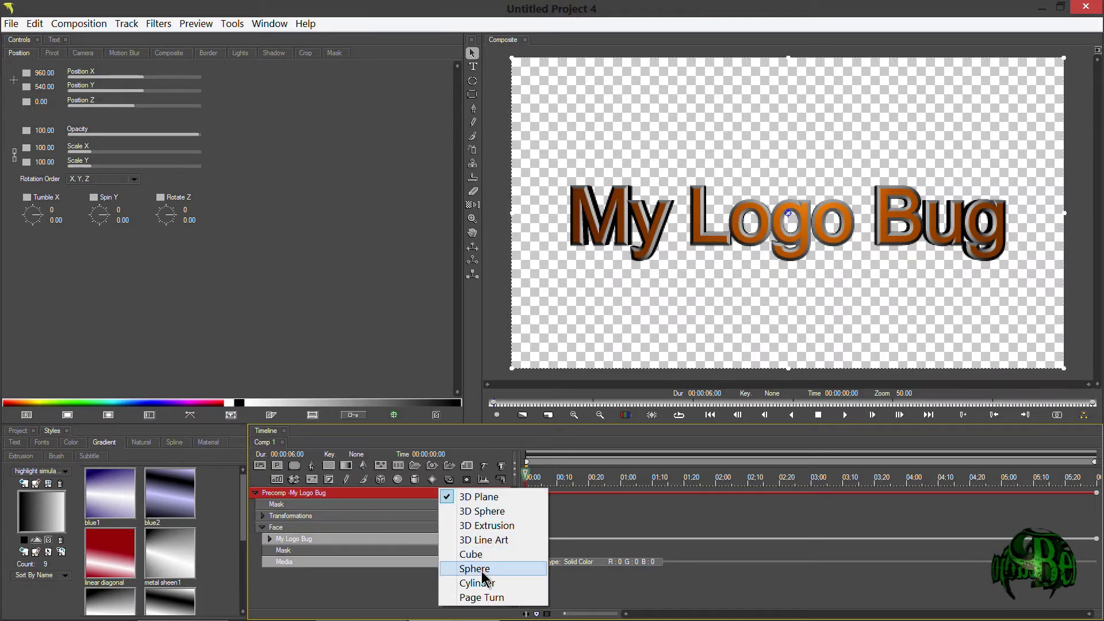
pyautogui.click(482, 511)
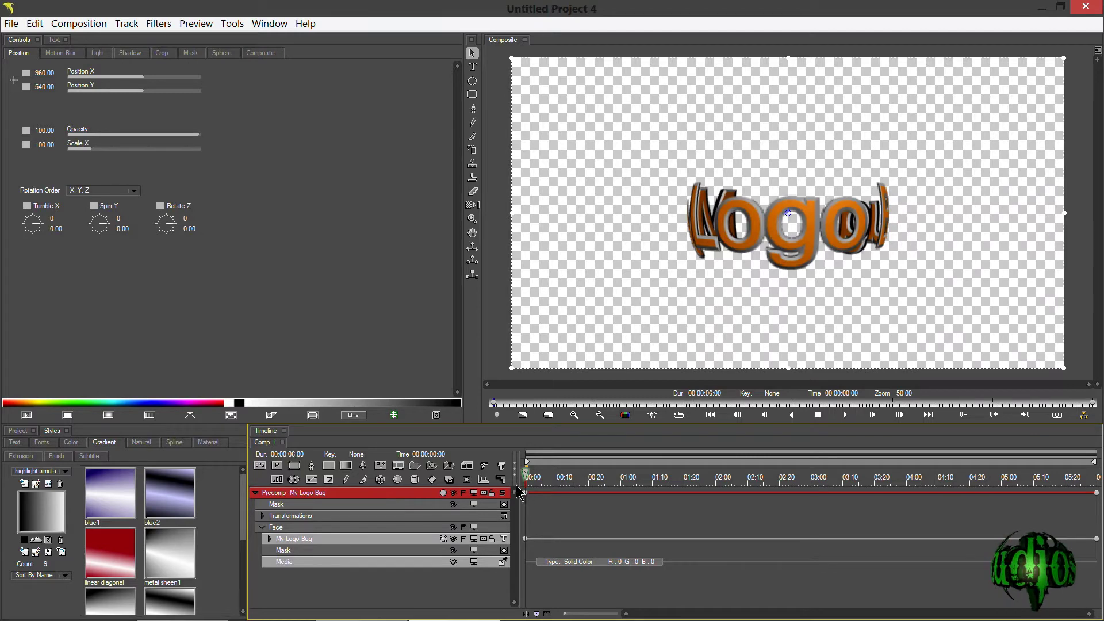
pyautogui.click(23, 52)
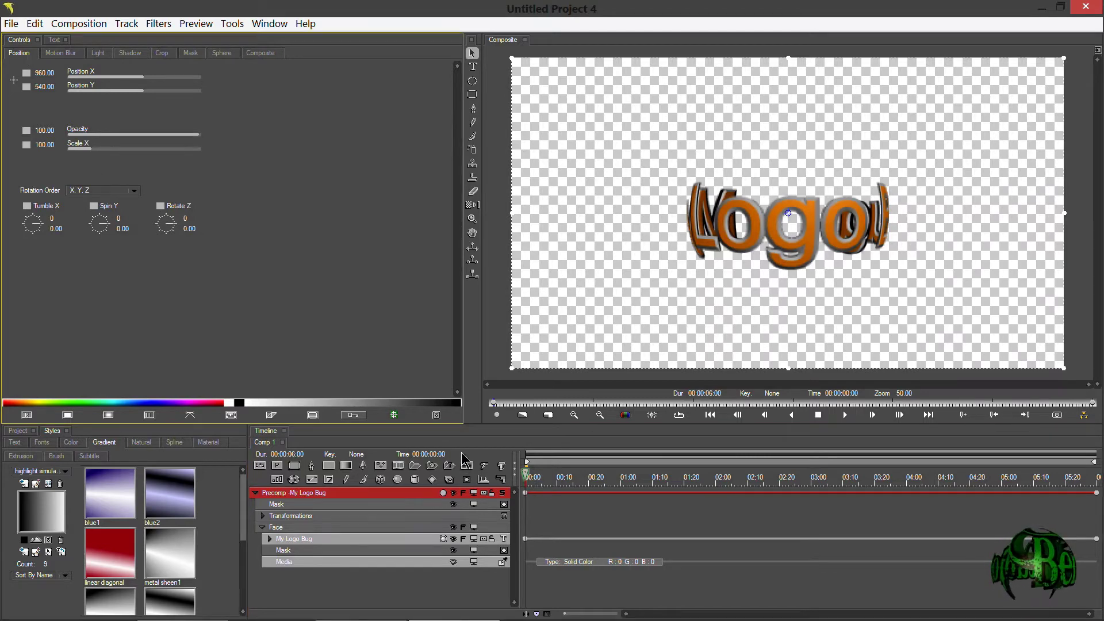
pyautogui.moveTo(525, 476); pyautogui.dragTo(961, 476)
# Step: Add a keyframe at 06:00 and set Spin Y interpolation to Linear
pyautogui.click(1096, 480)
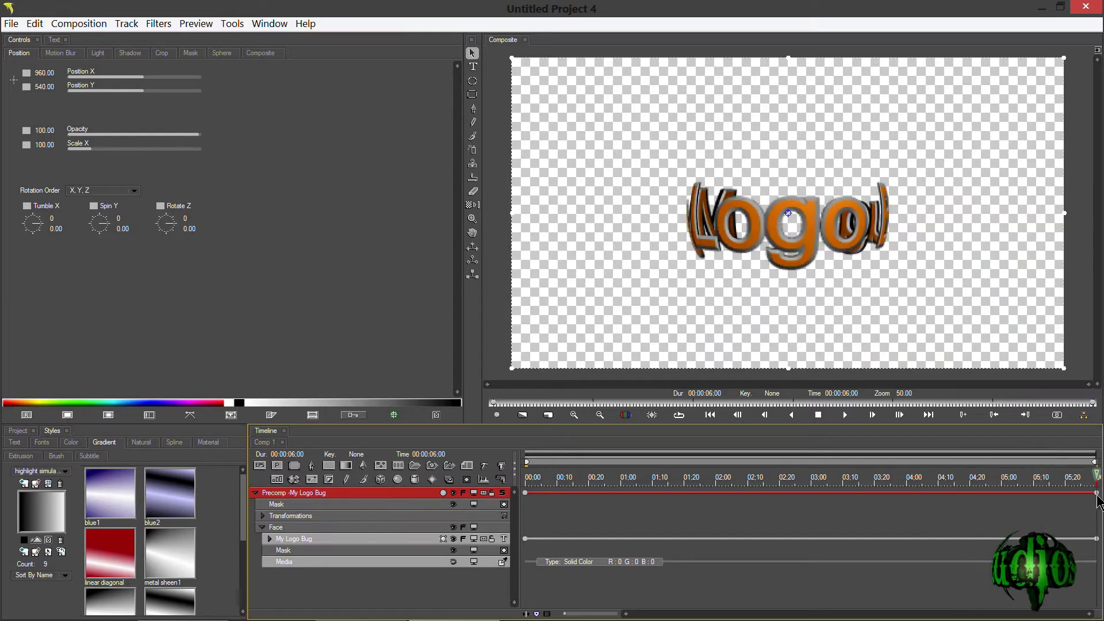
pyautogui.click(1097, 494)
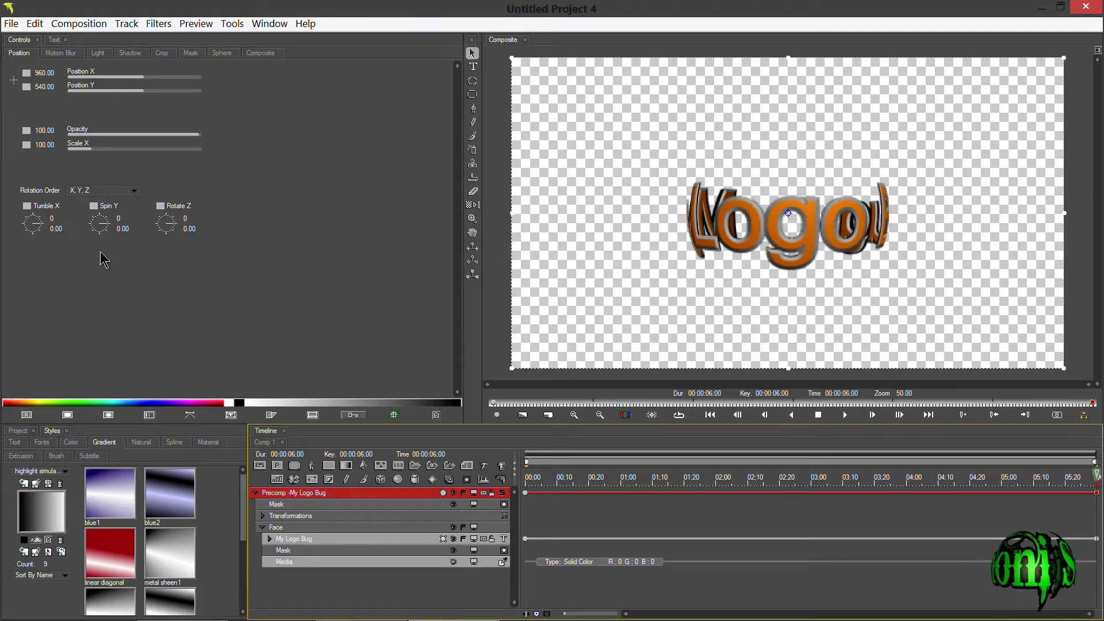
pyautogui.rightClick(93, 207)
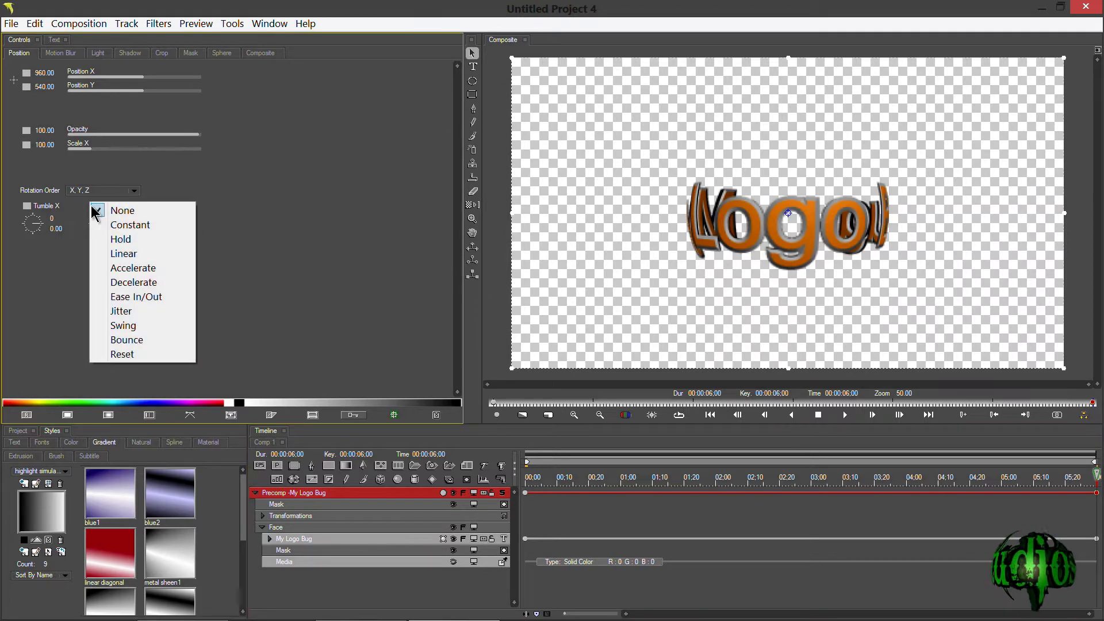
pyautogui.click(135, 254)
# Step: Set Spin Y to 360 for a full turn and scrub to preview the spin
pyautogui.doubleClick(126, 230)
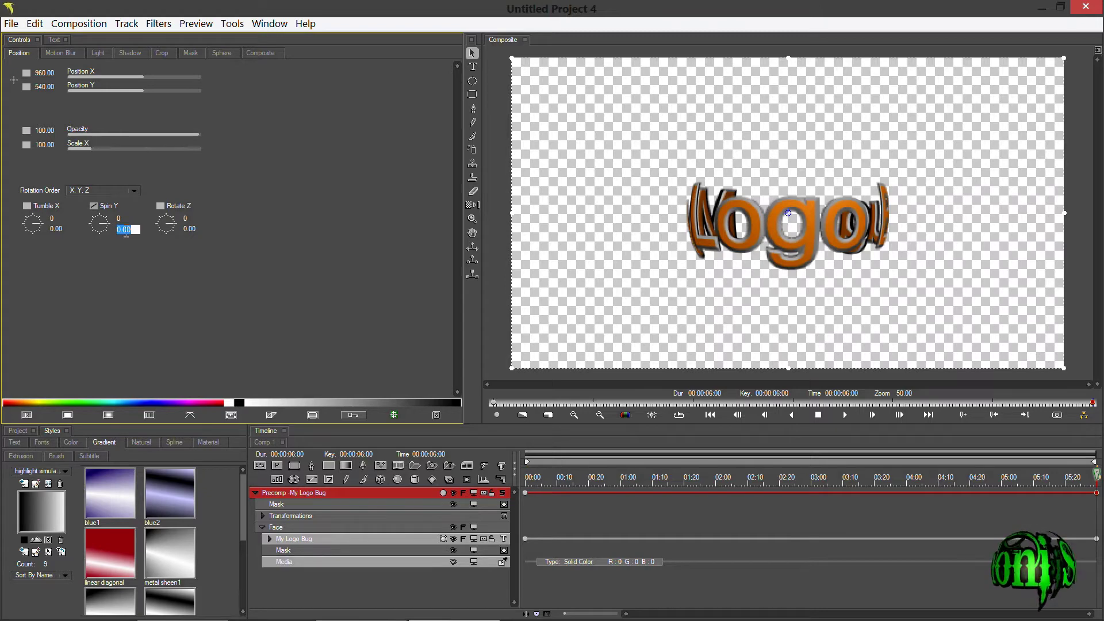
pyautogui.write('360')
pyautogui.press('Return')
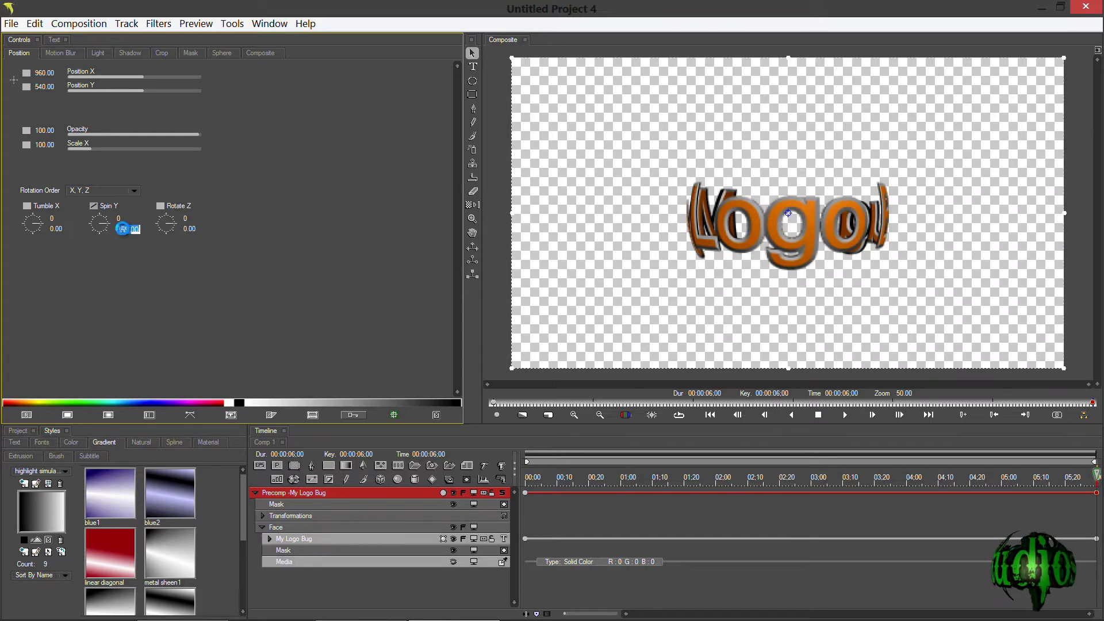
pyautogui.click(1053, 478)
pyautogui.moveTo(1017, 485); pyautogui.dragTo(1098, 487)
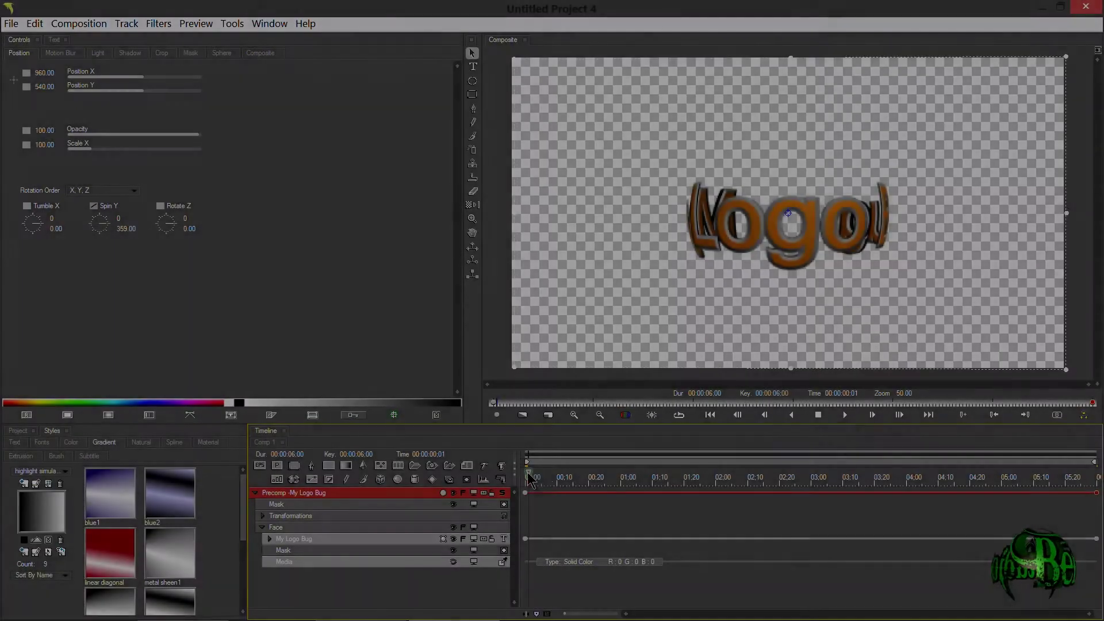
pyautogui.moveTo(598, 477); pyautogui.dragTo(655, 476)
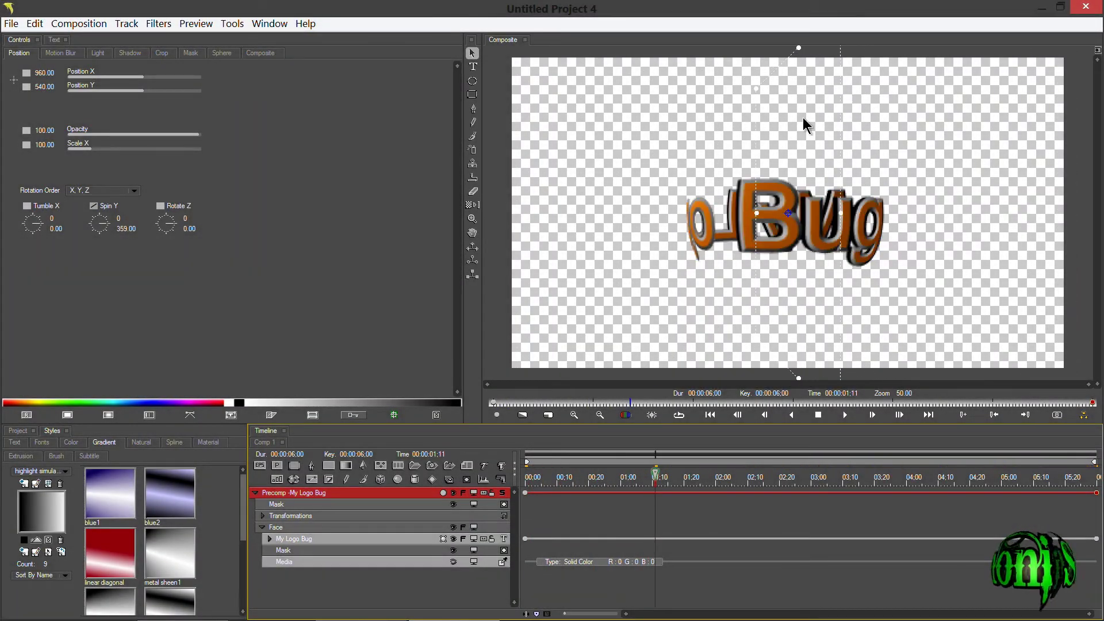
# Step: Enlarge the logo text's Scale X and Scale Y, then shrink Scale Y back to about 104 at 02:28
pyautogui.click(379, 540)
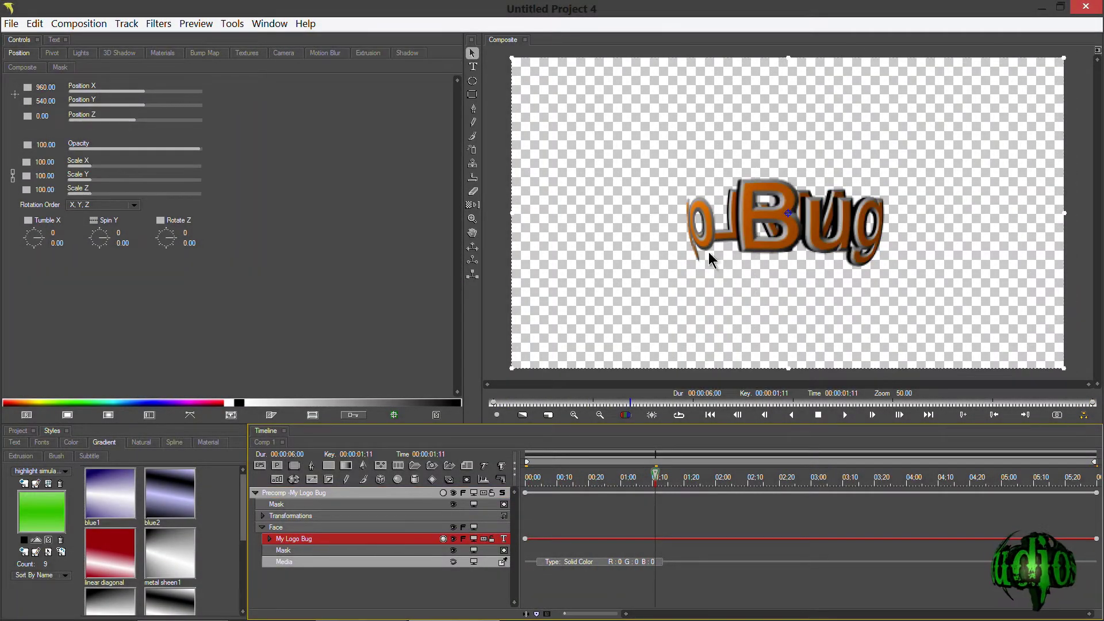
pyautogui.moveTo(785, 59); pyautogui.dragTo(790, 23)
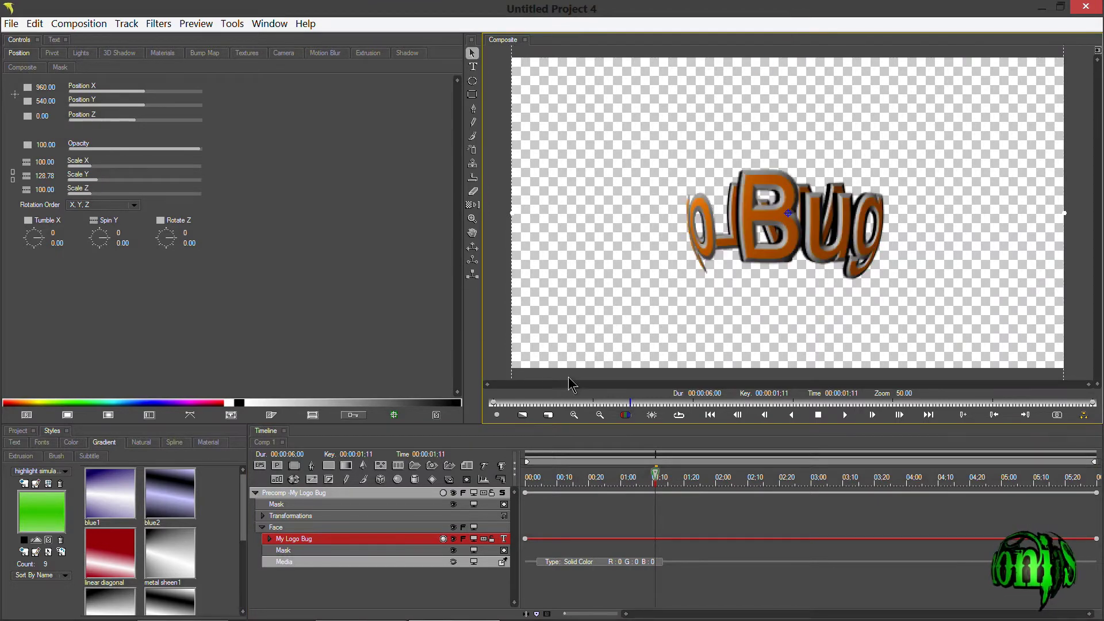
pyautogui.moveTo(92, 164); pyautogui.dragTo(119, 178)
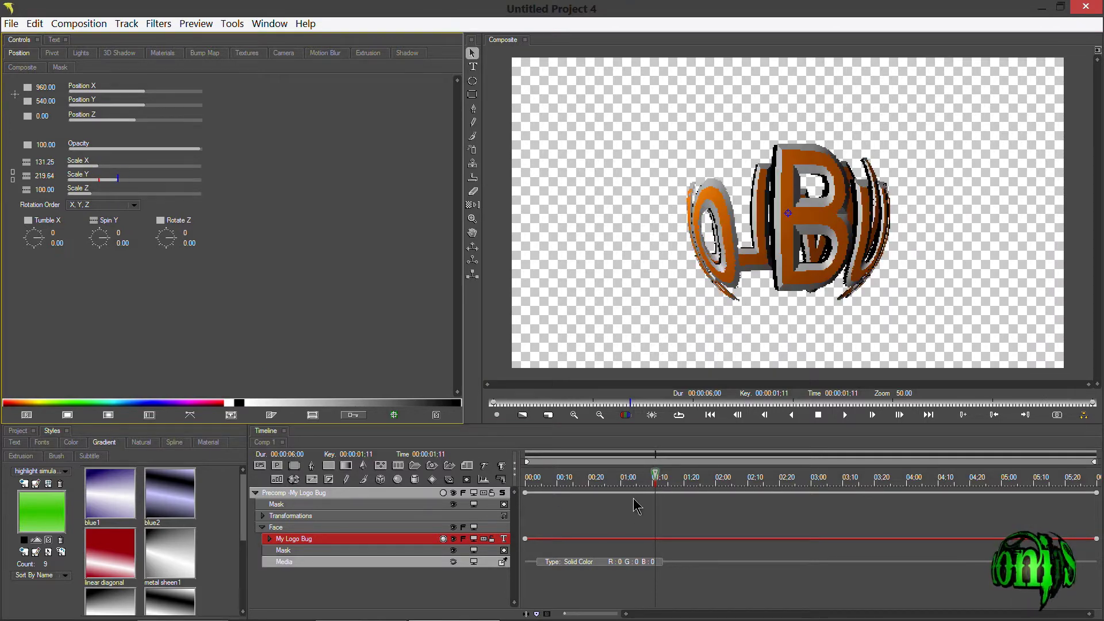
pyautogui.moveTo(655, 476); pyautogui.dragTo(793, 448)
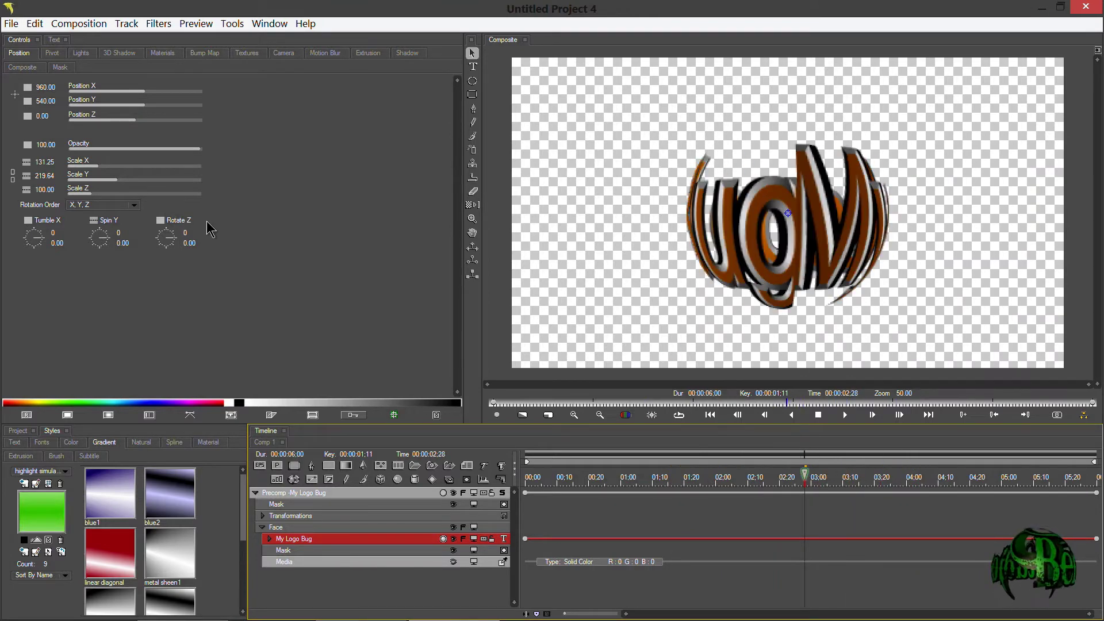
pyautogui.moveTo(117, 180); pyautogui.dragTo(90, 168)
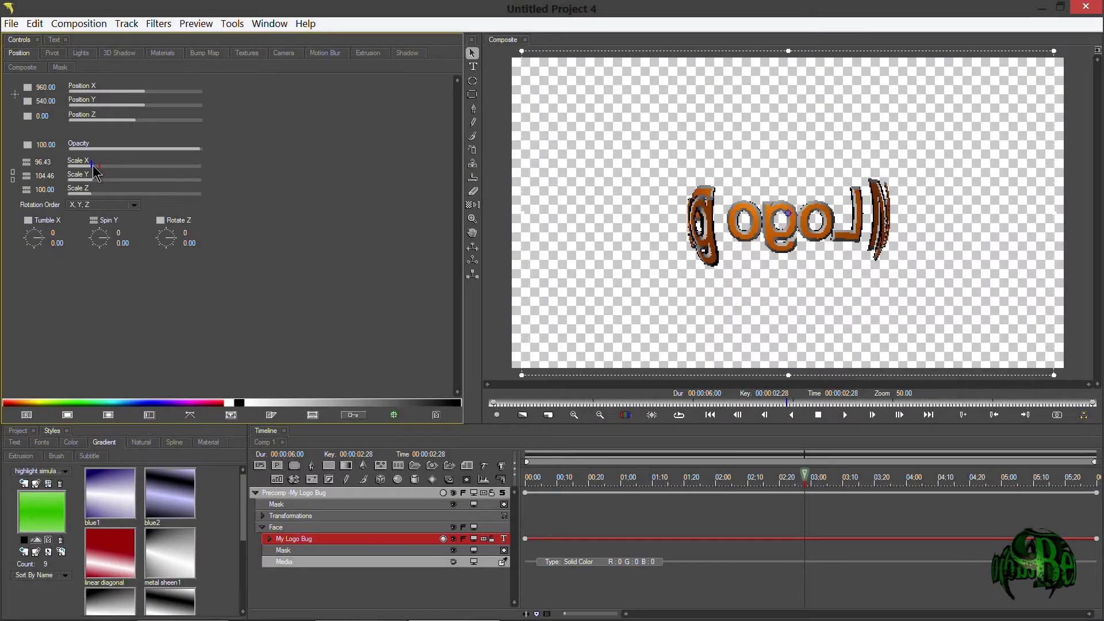
# Step: Open the movie export settings and keep Targa Sequence as the file type after trying AVI
pyautogui.click(11, 24)
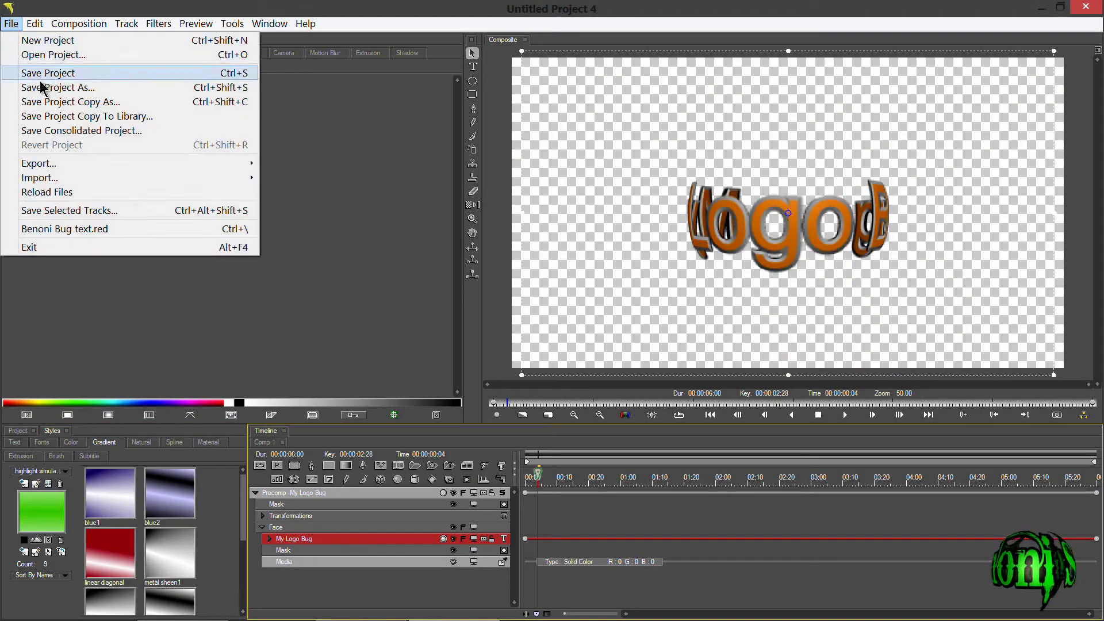
pyautogui.moveTo(142, 165)
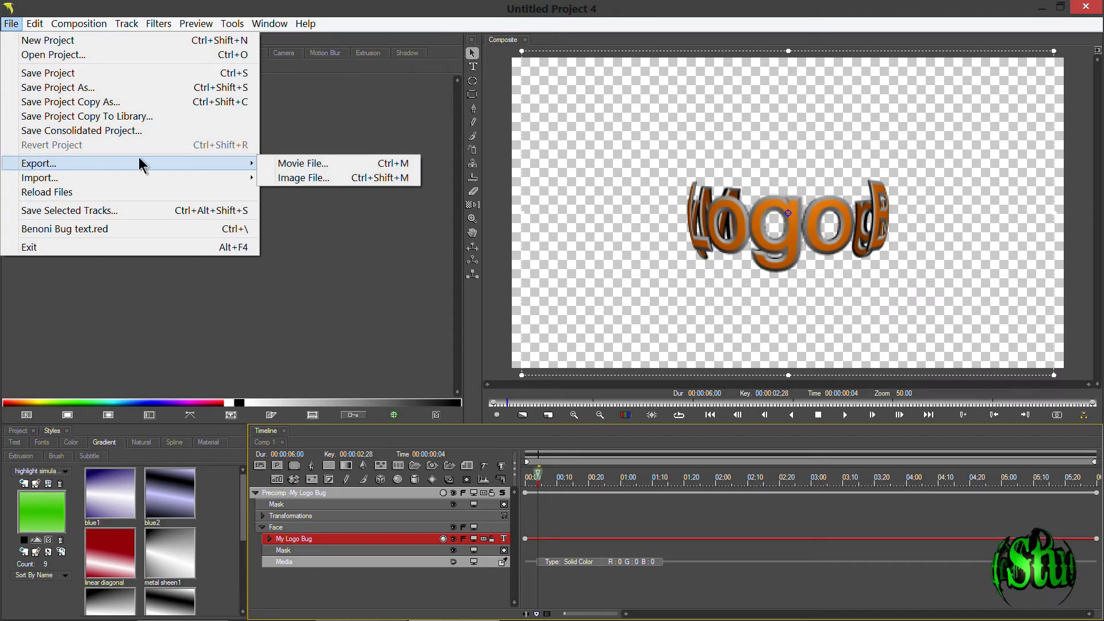
pyautogui.click(324, 165)
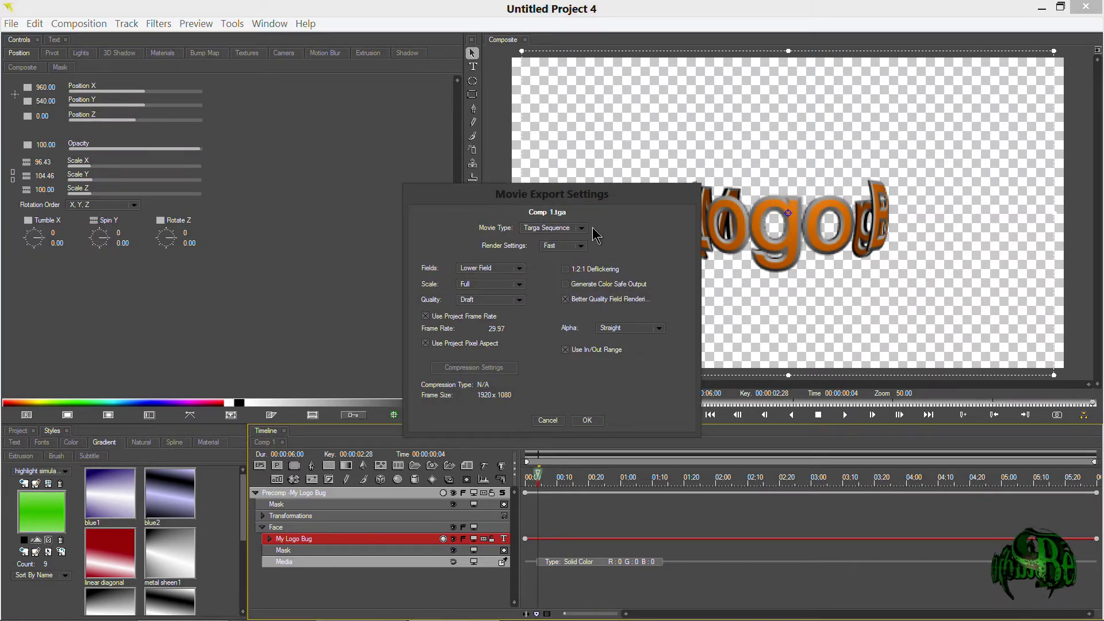
pyautogui.click(592, 228)
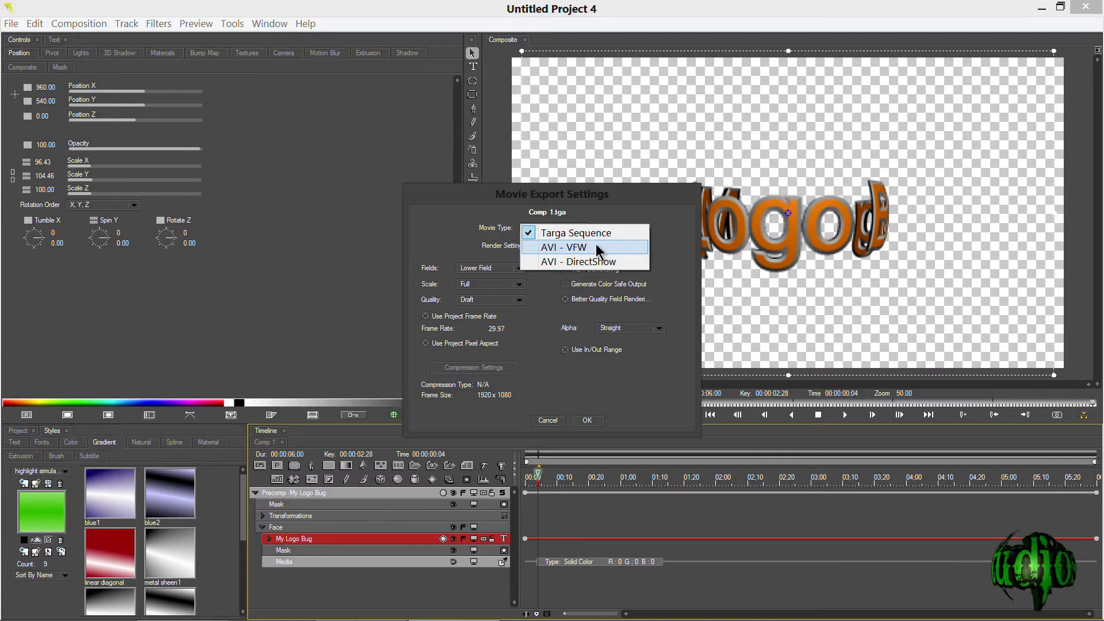
pyautogui.click(598, 249)
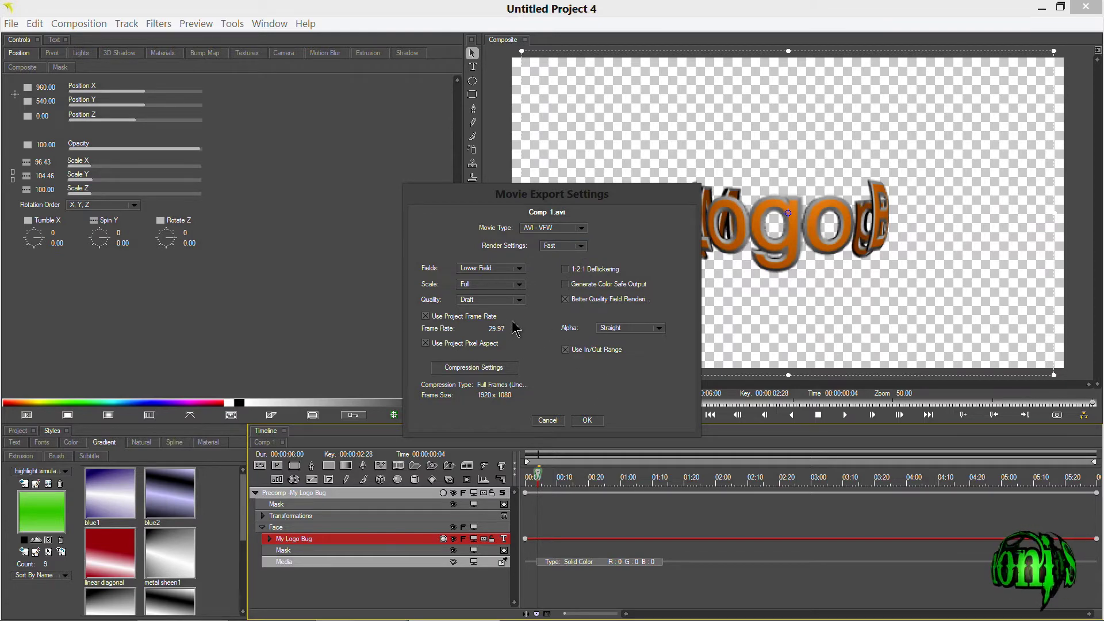
pyautogui.click(582, 227)
pyautogui.click(635, 228)
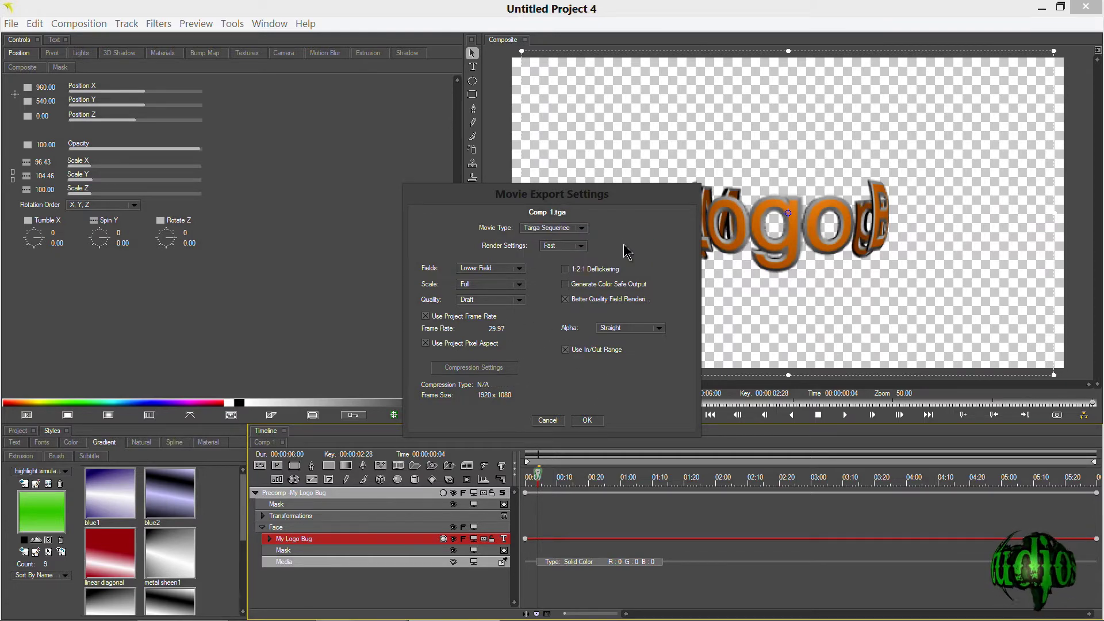
# Step: Set the render output to Half scale (960x540) with Draft quality
pyautogui.click(579, 249)
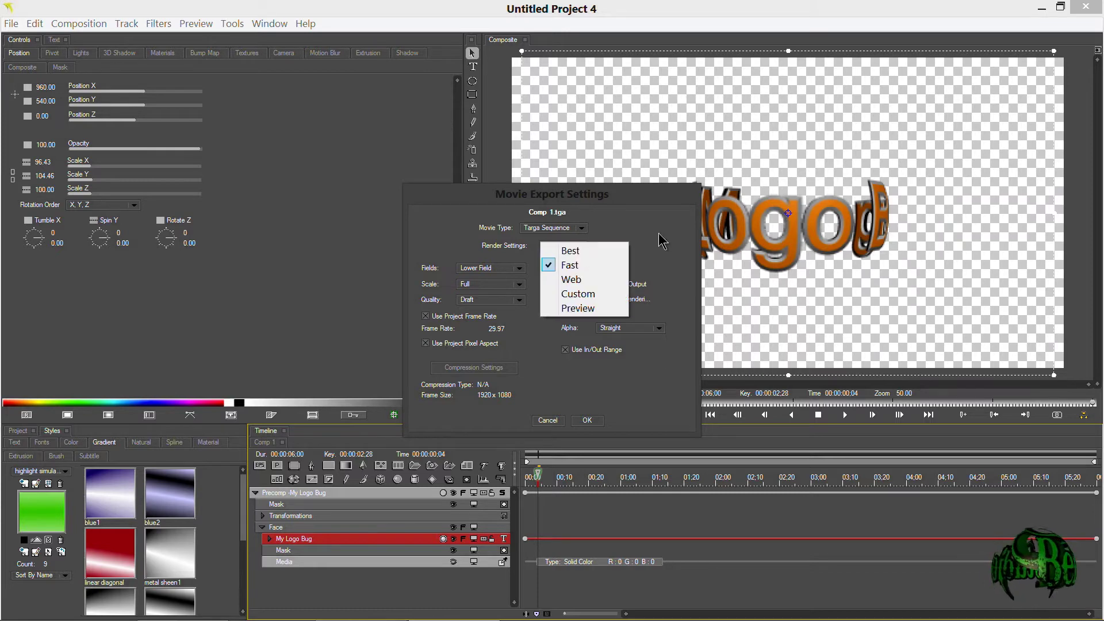
pyautogui.click(568, 268)
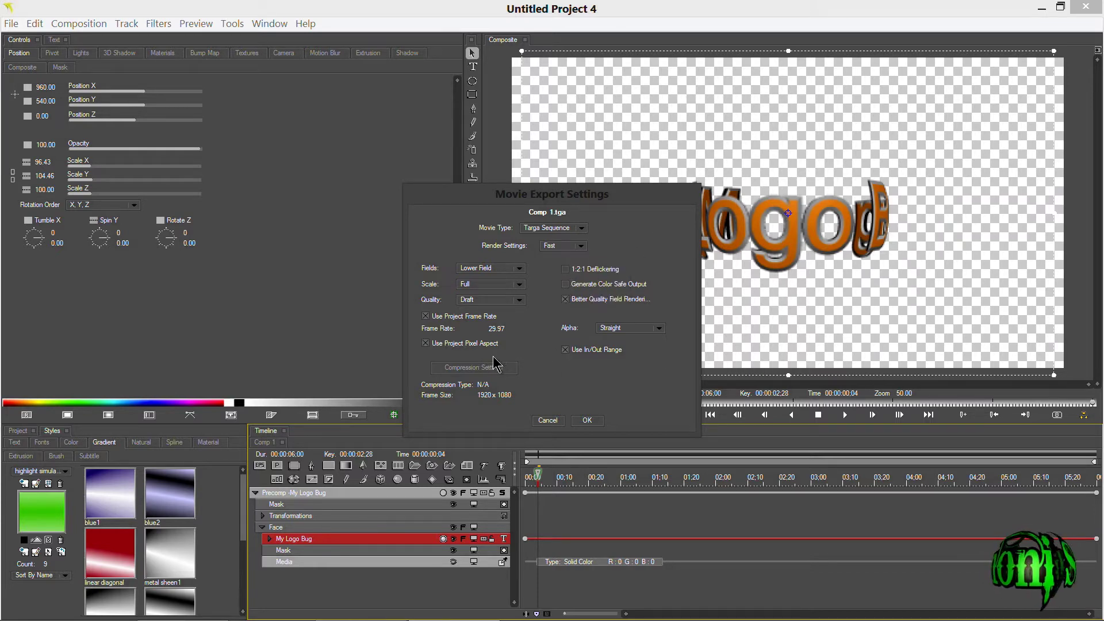
pyautogui.click(519, 284)
pyautogui.click(511, 305)
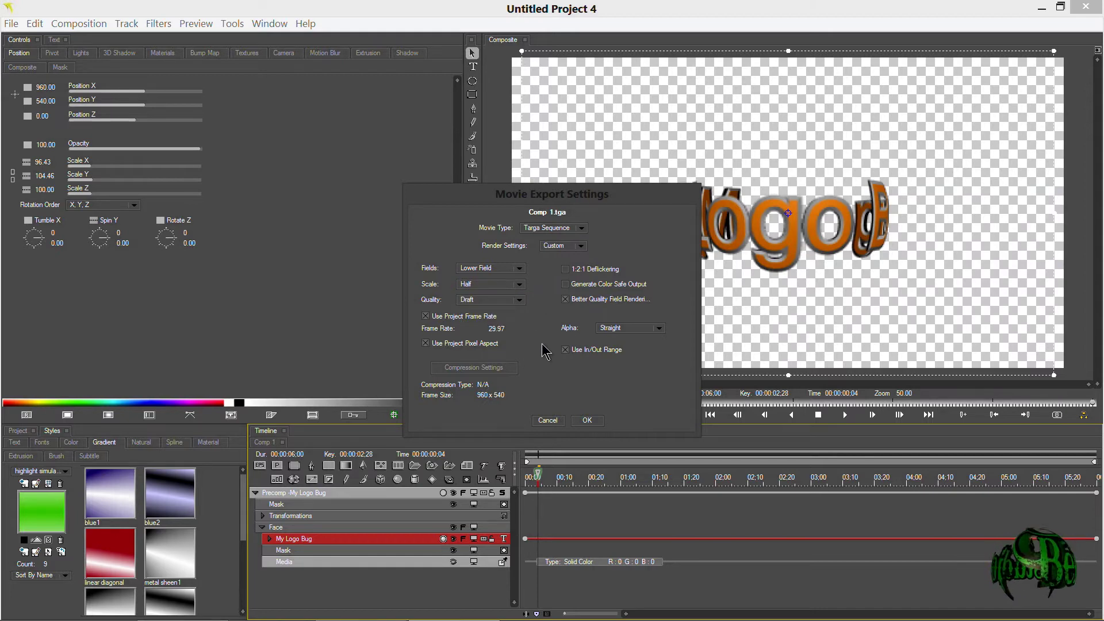
pyautogui.click(519, 300)
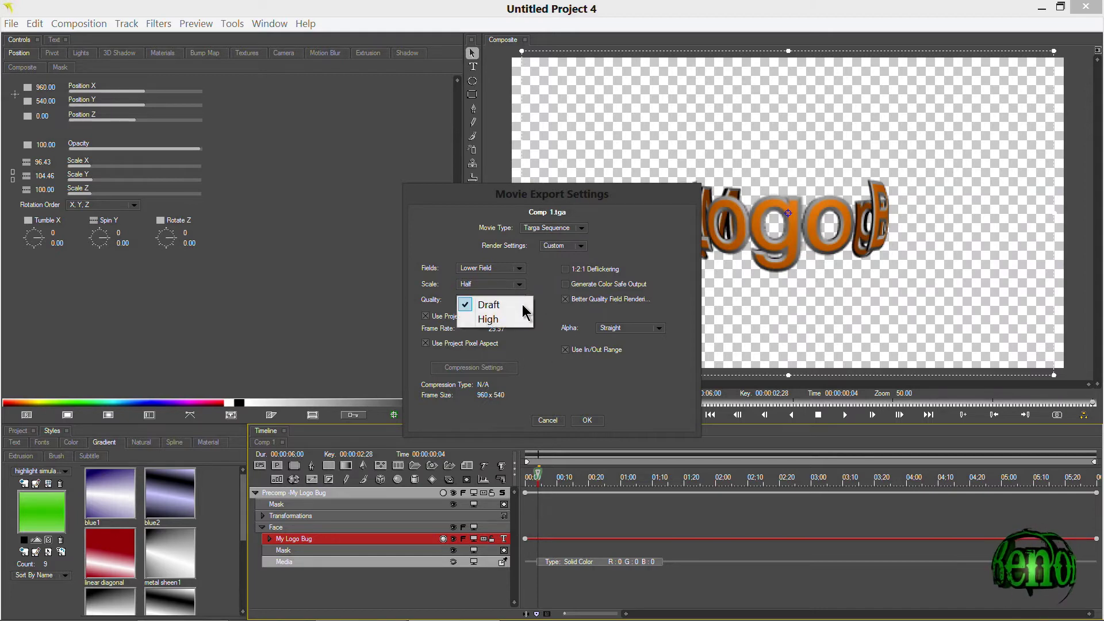
pyautogui.click(546, 340)
# Step: Confirm Custom render settings, Draft quality and Half scale, then accept the export settings
pyautogui.click(569, 246)
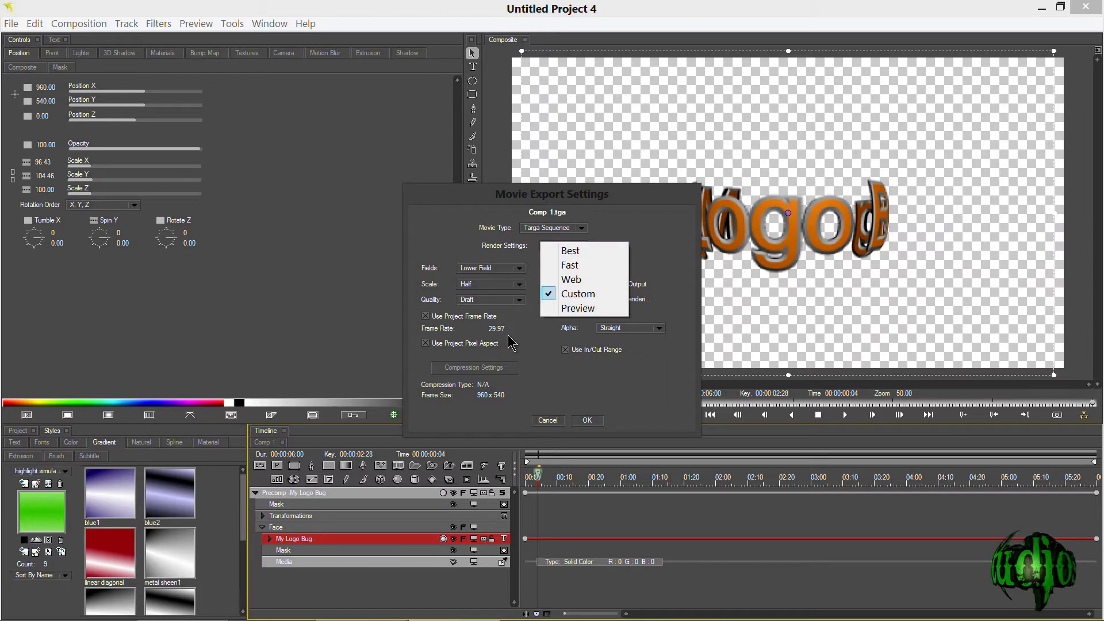
pyautogui.click(524, 319)
pyautogui.click(519, 300)
pyautogui.click(525, 301)
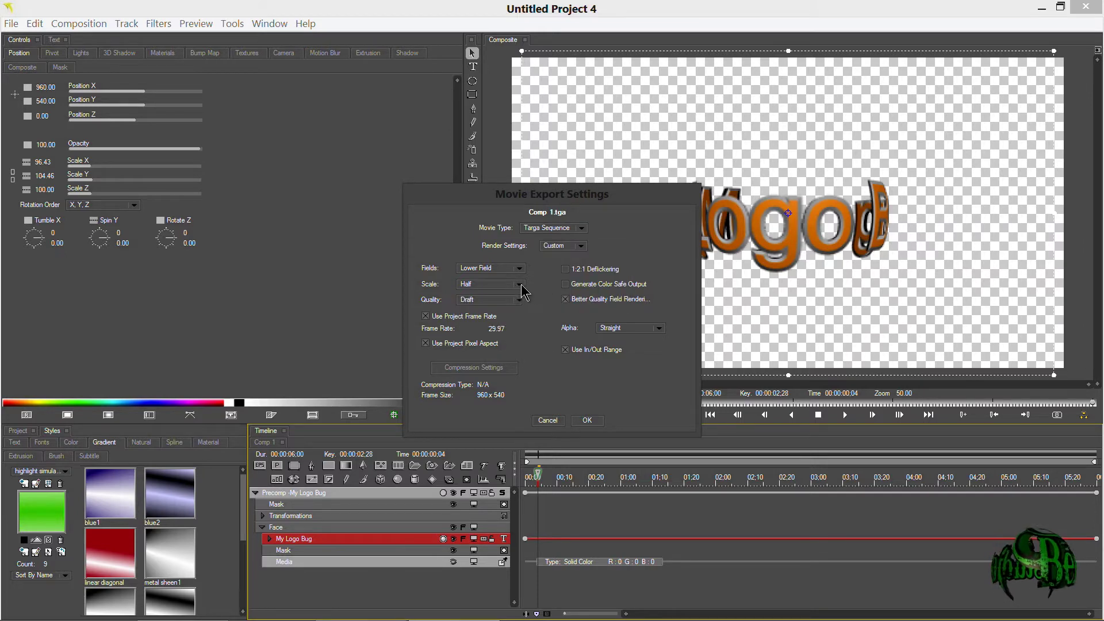
pyautogui.click(519, 284)
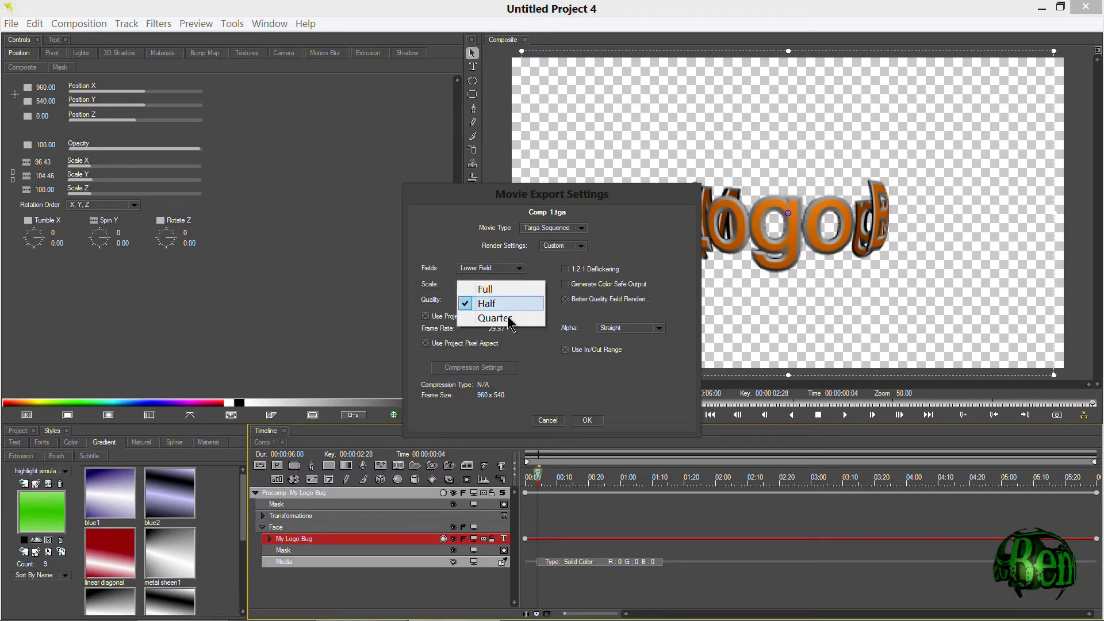
pyautogui.click(532, 357)
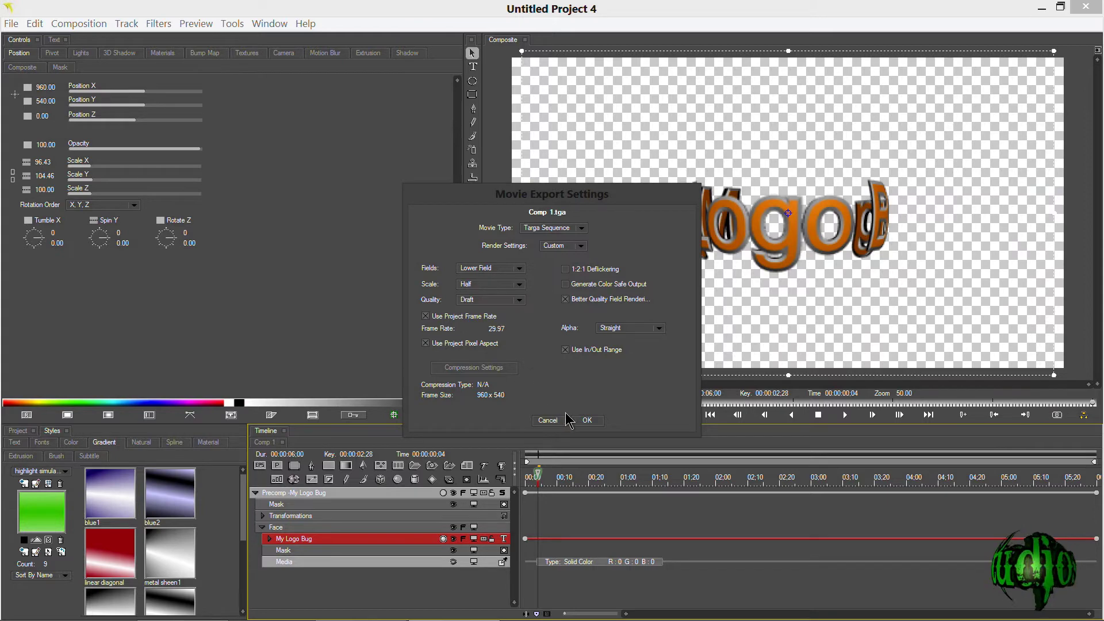
pyautogui.click(587, 421)
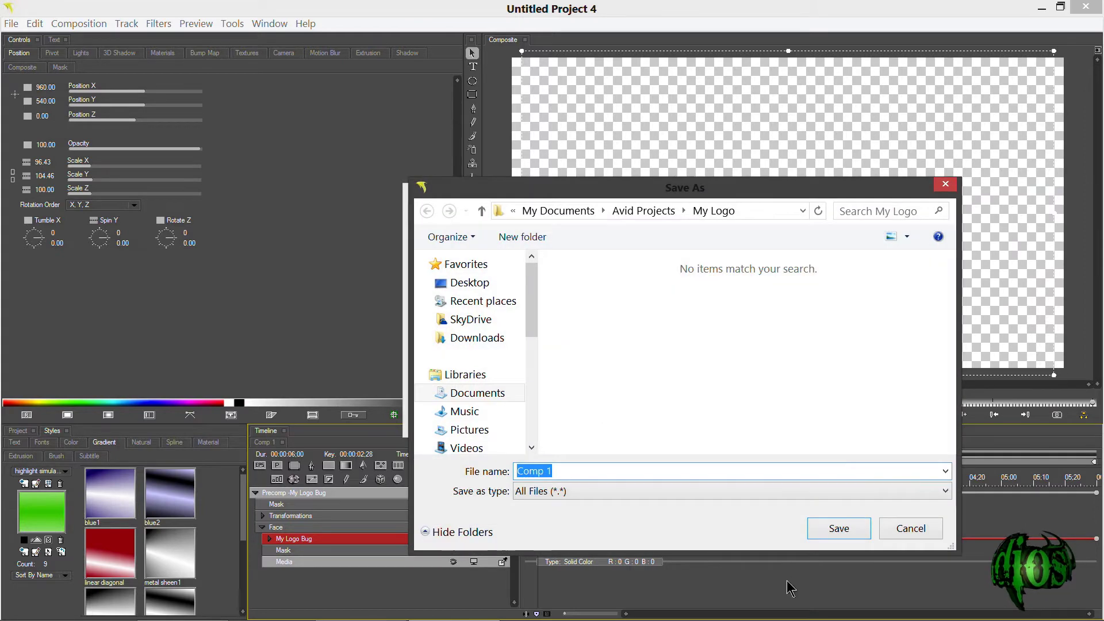
# Step: Edit the output file name and save, rendering 180 Targa frames into My Logo
pyautogui.click(567, 471)
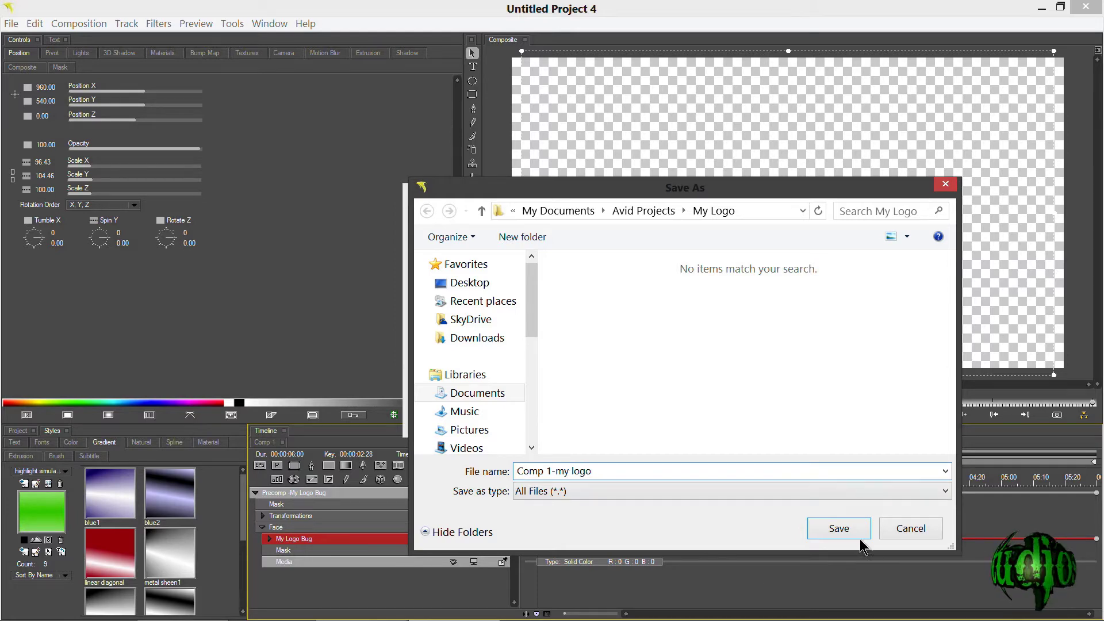
pyautogui.click(845, 529)
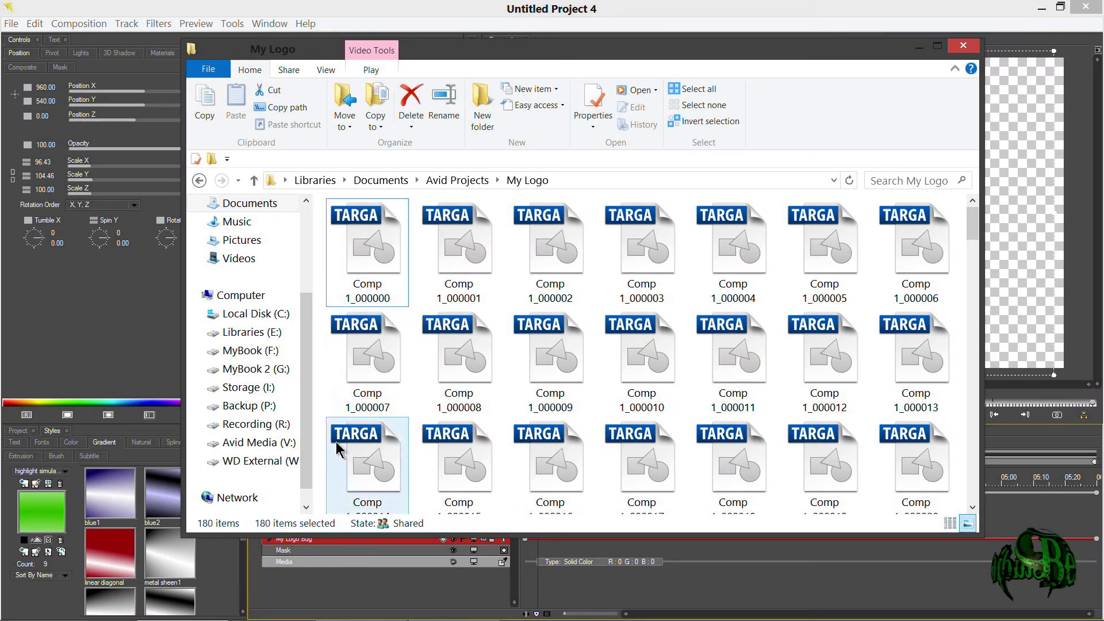
# Step: Scroll the exported TGA frames, then go up to Avid Projects and select the Comp 1 movie
pyautogui.moveTo(973, 225)
pyautogui.mouseDown()
pyautogui.moveTo(972, 276)
pyautogui.moveTo(972, 223)
pyautogui.mouseUp()
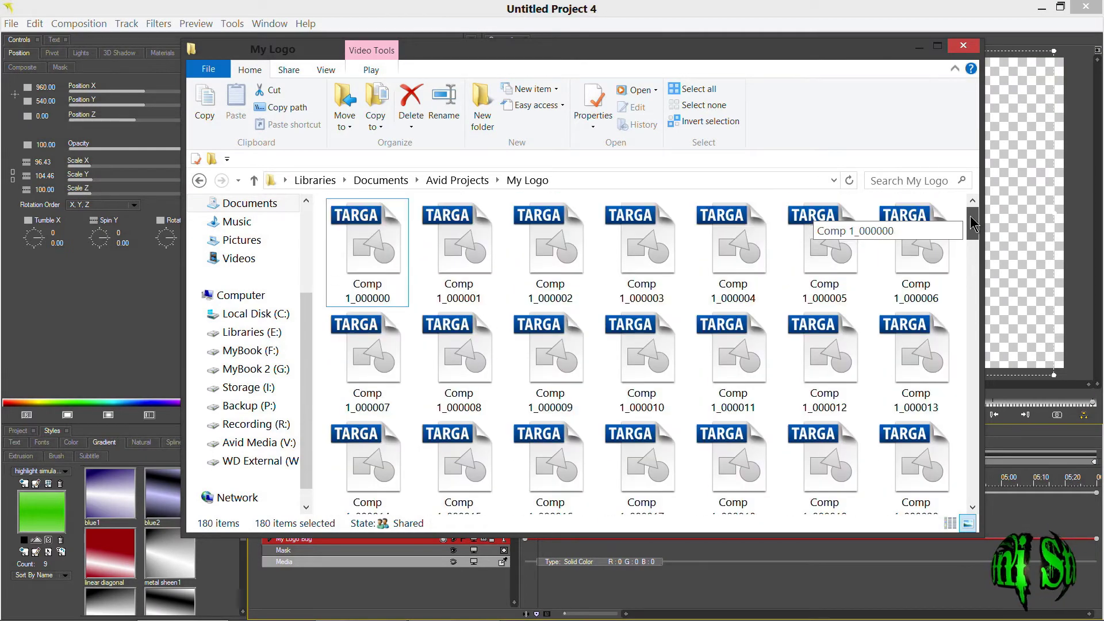
pyautogui.click(462, 180)
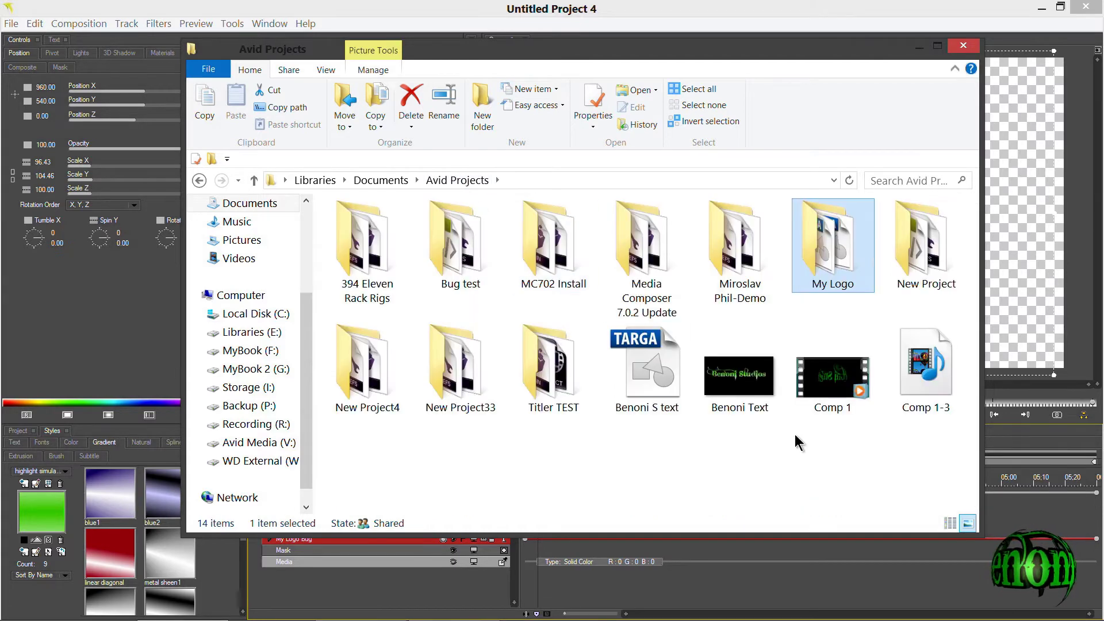
pyautogui.click(837, 393)
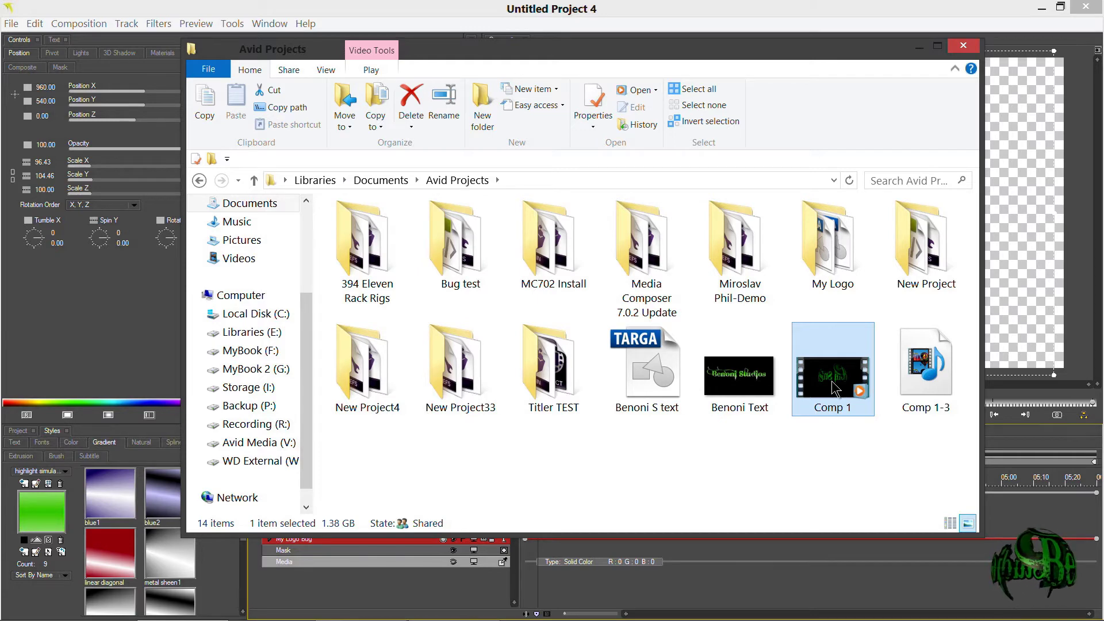
# Step: Try an AVI export with the Best preset, then dismiss it and quit Avid FX without saving
pyautogui.click(92, 35)
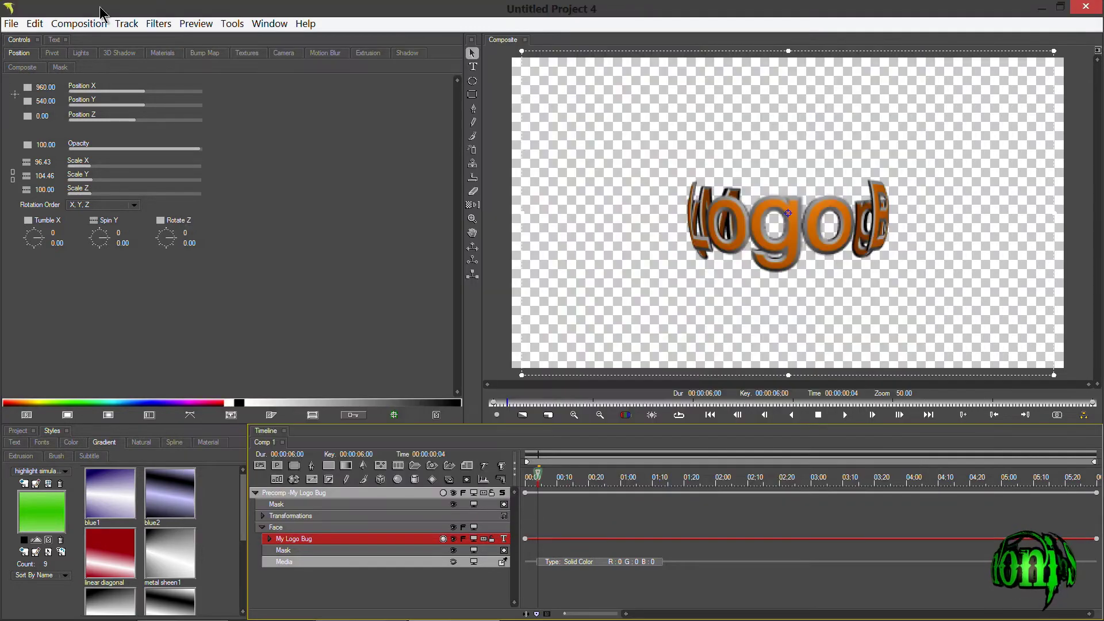
pyautogui.click(11, 24)
pyautogui.moveTo(65, 164)
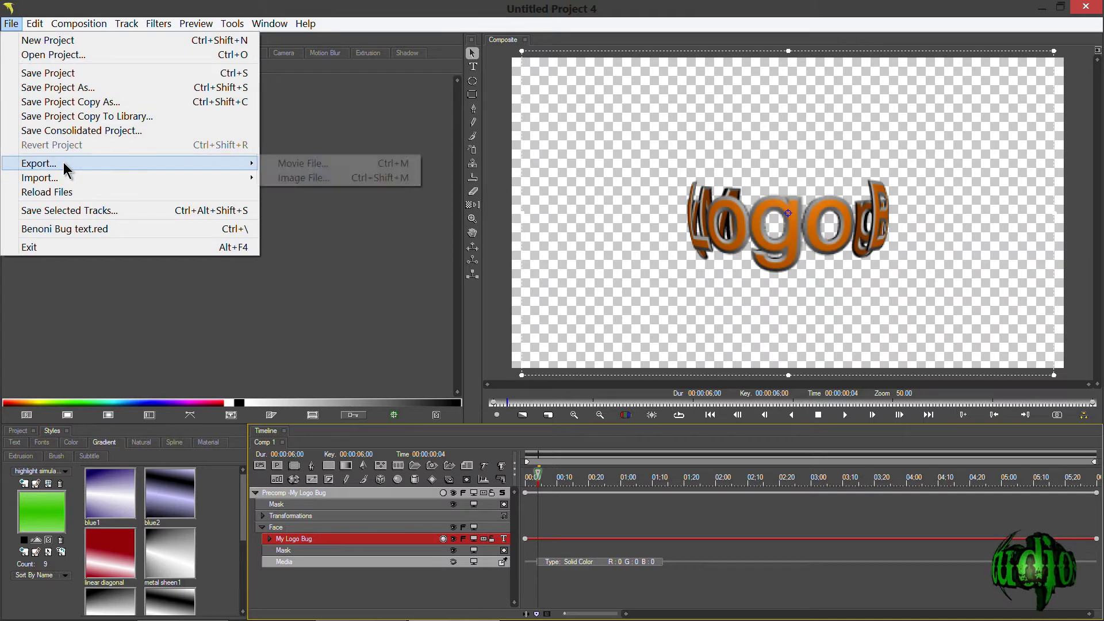
pyautogui.click(321, 167)
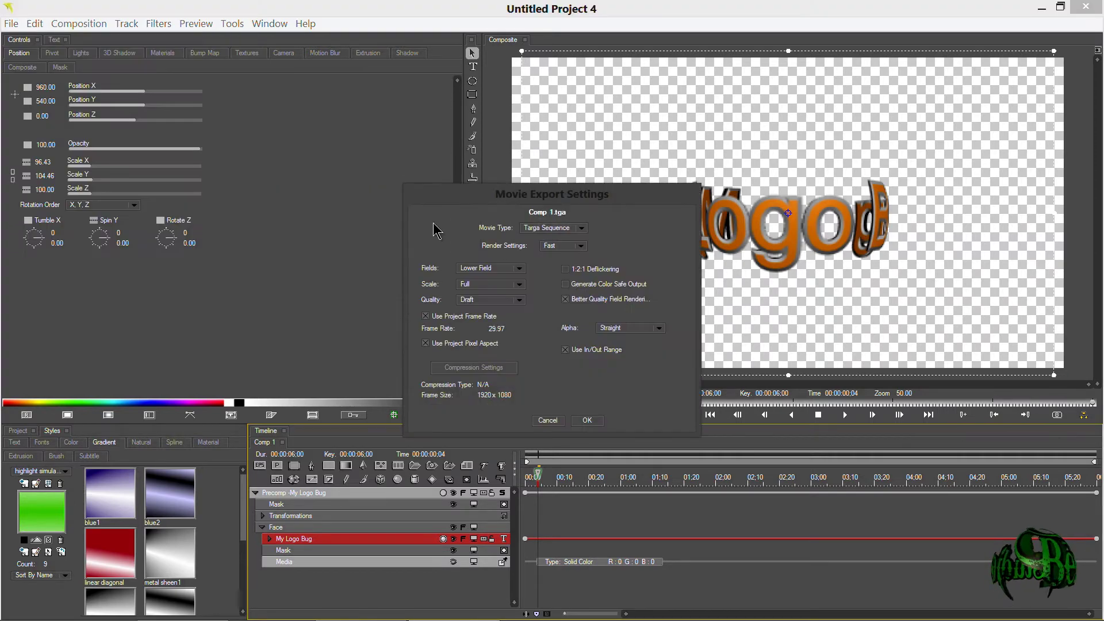
pyautogui.click(578, 231)
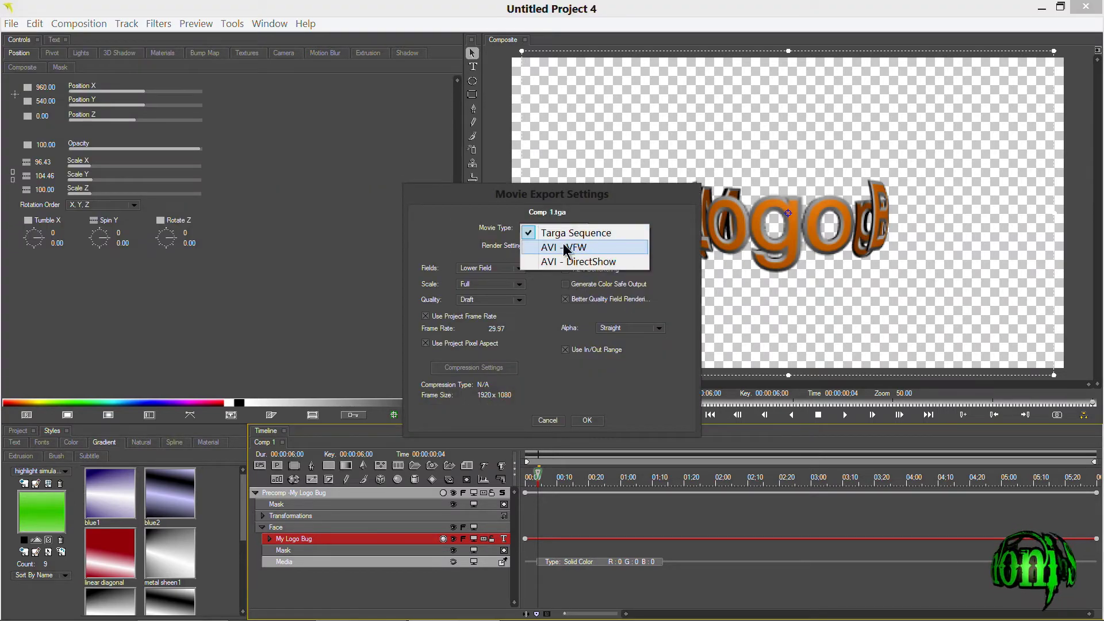
pyautogui.click(569, 247)
pyautogui.click(570, 246)
pyautogui.click(572, 256)
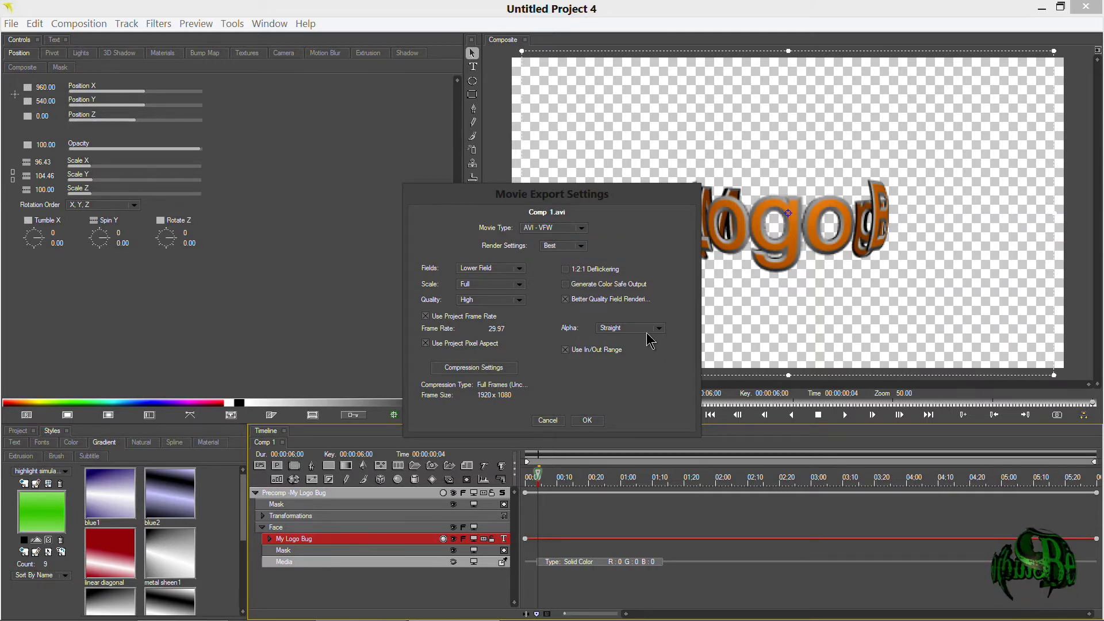
pyautogui.press('Return')
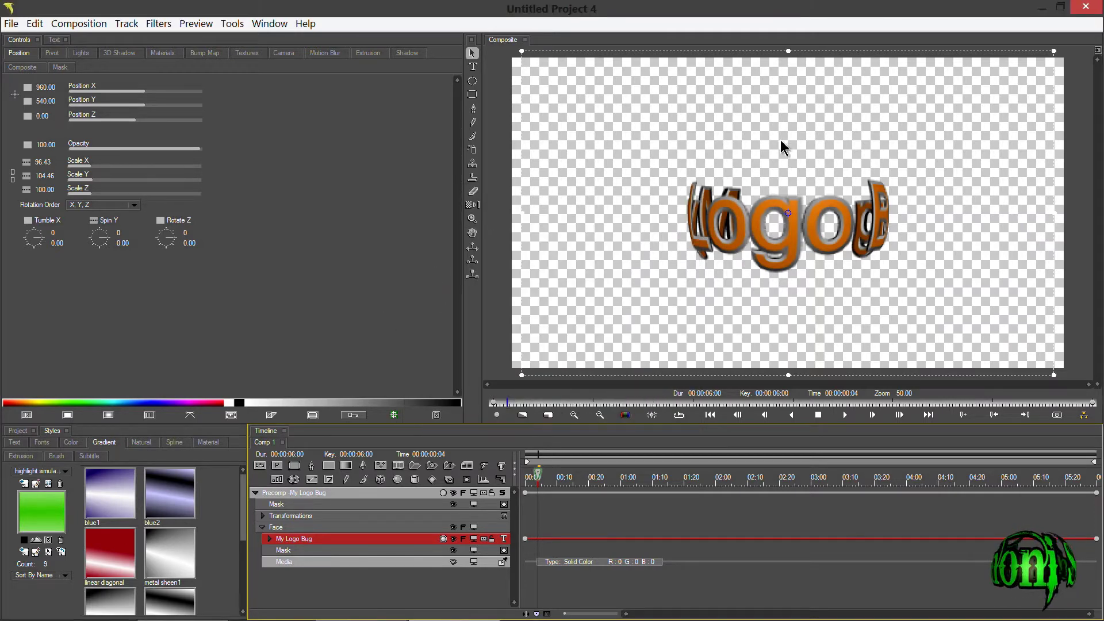
pyautogui.hotkey('alt', 'F4')
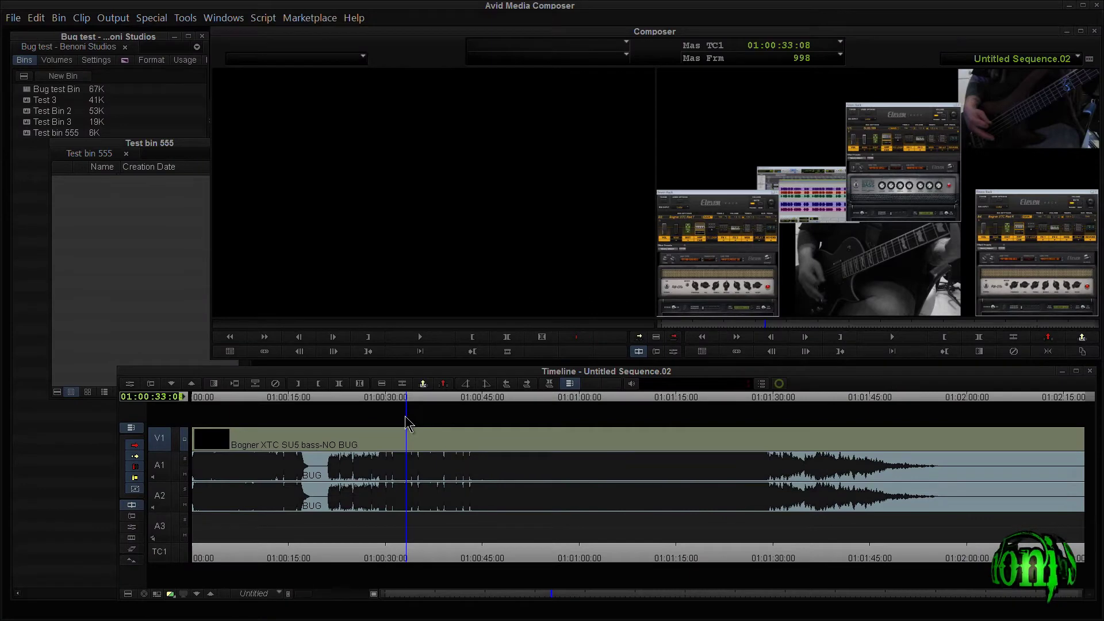
# Step: Import all Comp 1 TGA frames into Test bin 555 as one autodetected sequential clip
pyautogui.click(465, 397)
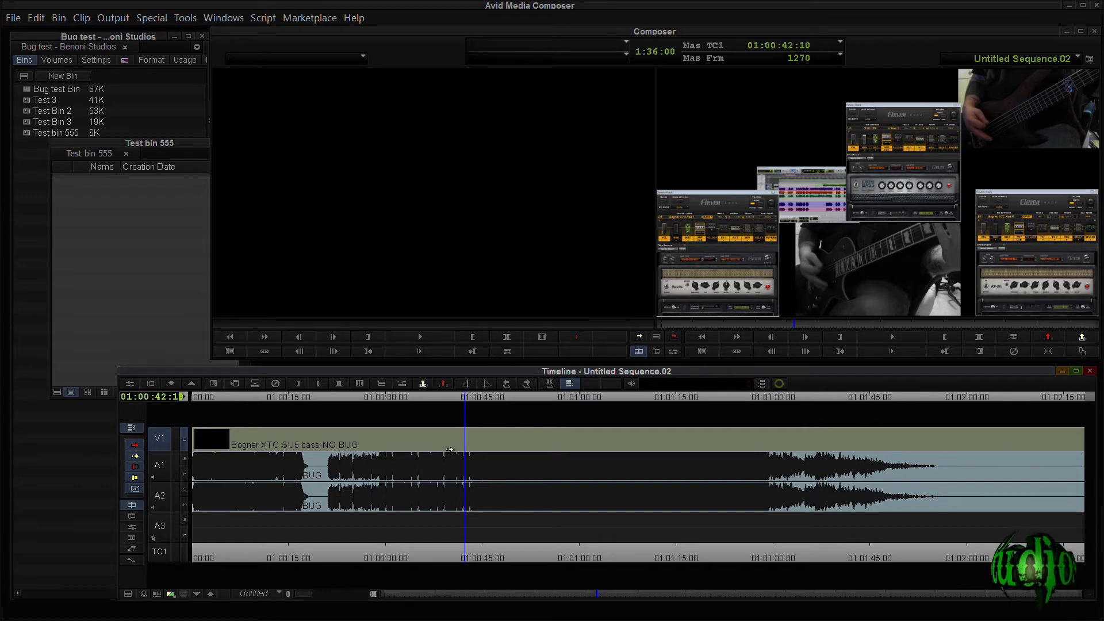
pyautogui.doubleClick(175, 143)
pyautogui.rightClick(164, 240)
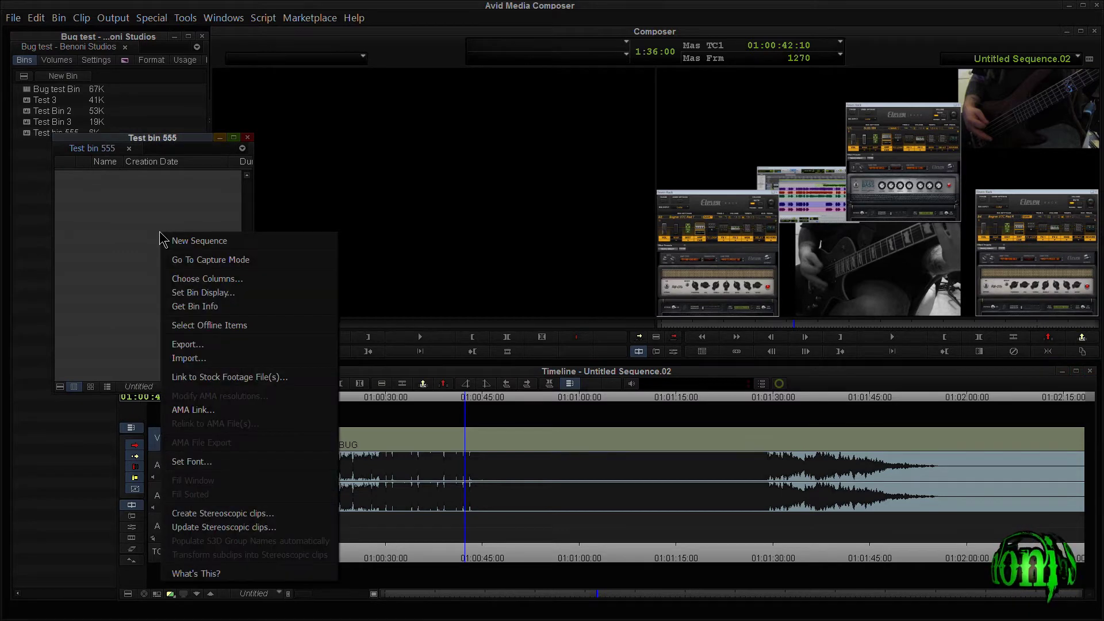
pyautogui.click(189, 358)
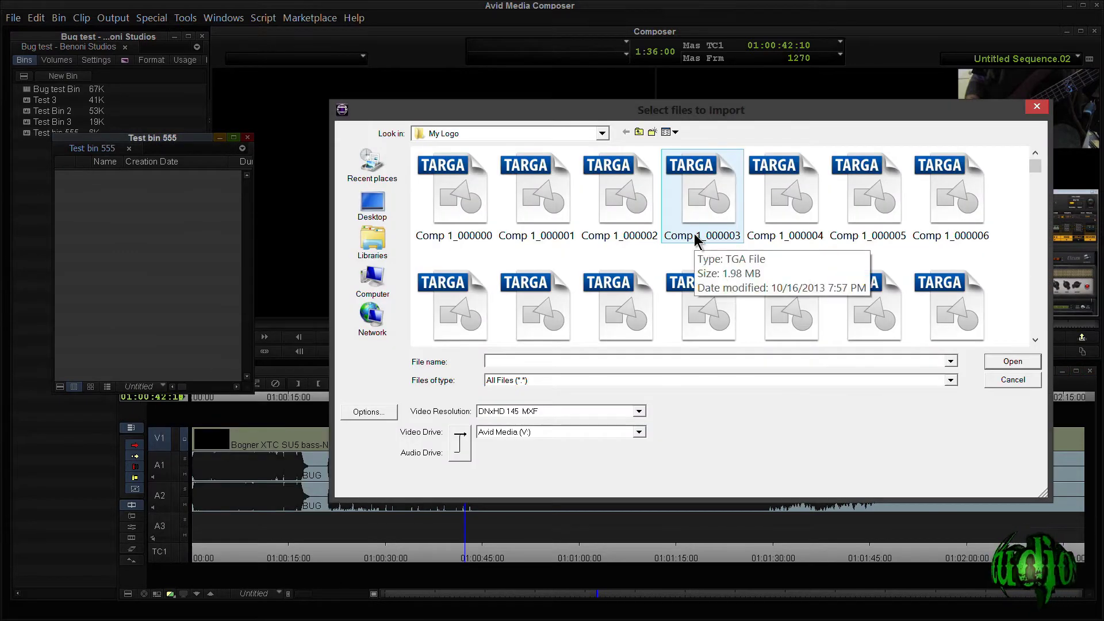
pyautogui.hotkey('ctrl', 'a')
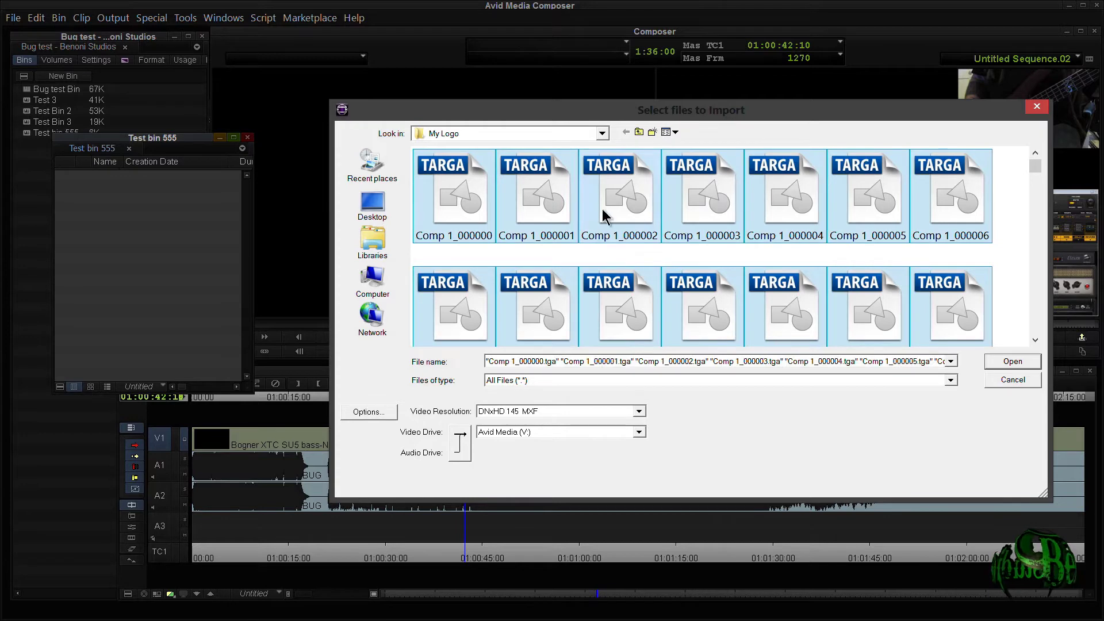
pyautogui.press('Tab')
pyautogui.press('Tab')
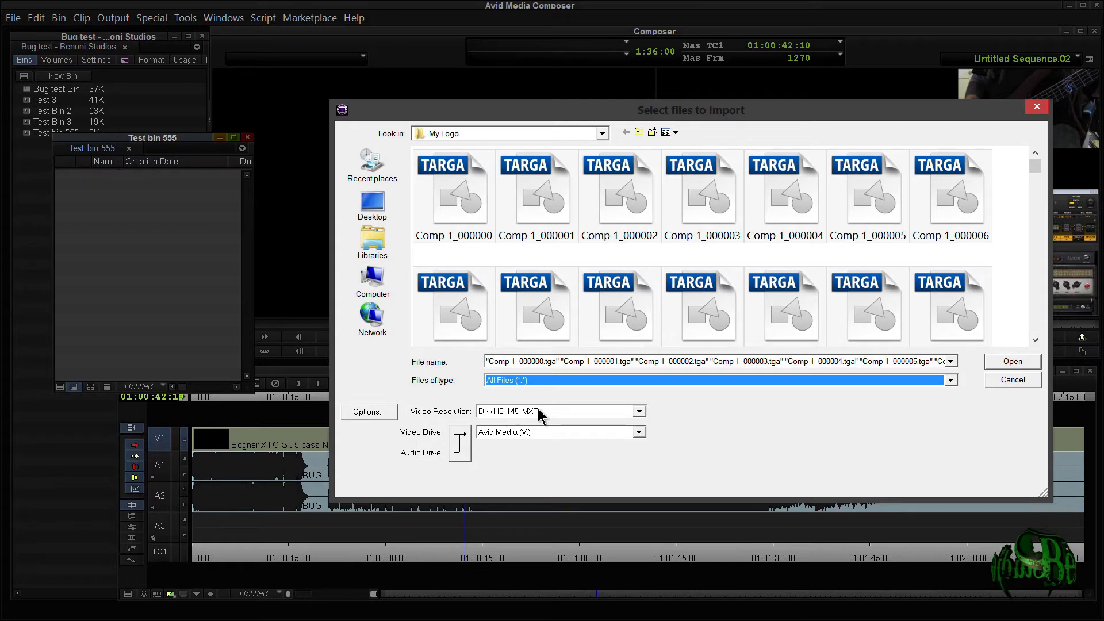
pyautogui.click(368, 412)
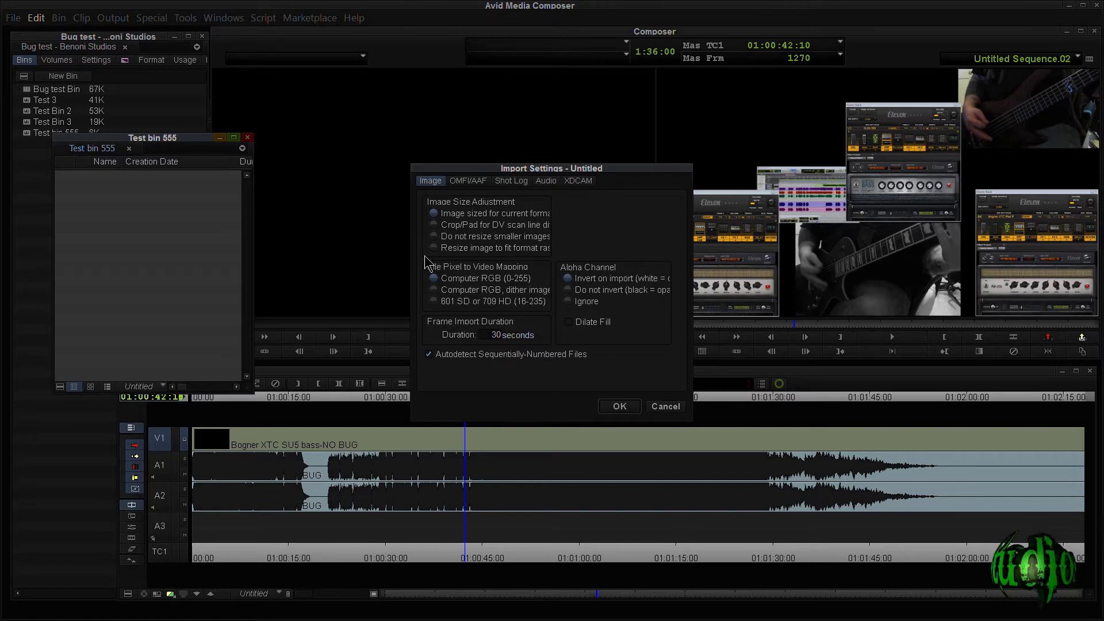
pyautogui.click(617, 407)
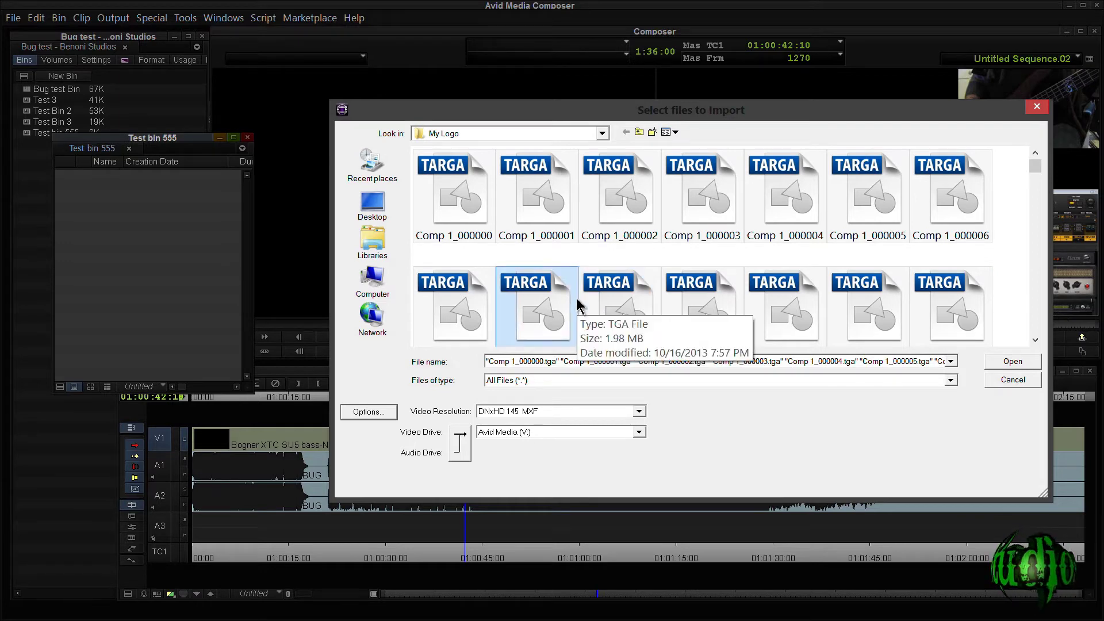
pyautogui.press('Return')
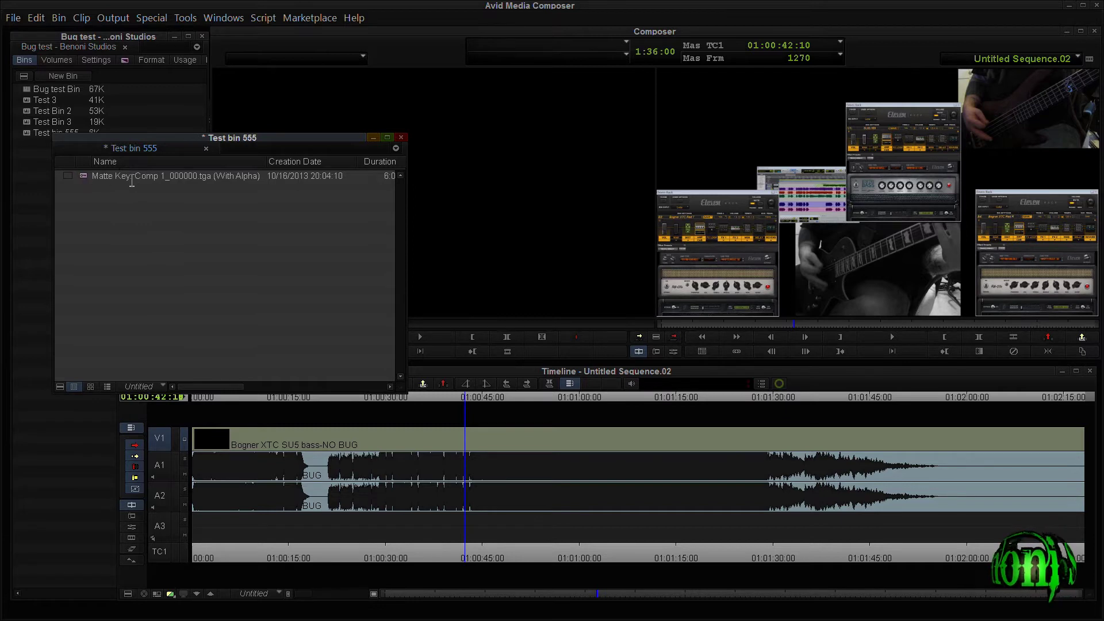
# Step: Narrow the Test bin 555 window and load Matte Key: Comp 1_000000.tga into the Source monitor
pyautogui.moveTo(143, 138); pyautogui.dragTo(116, 145)
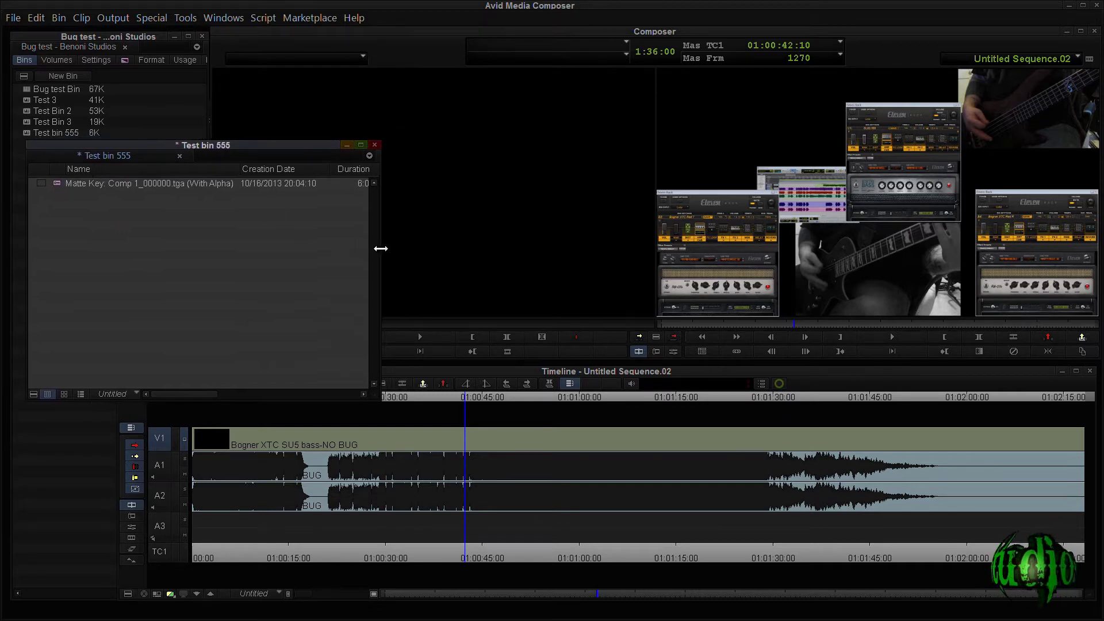
pyautogui.moveTo(375, 247); pyautogui.dragTo(227, 267)
pyautogui.moveTo(133, 182); pyautogui.dragTo(391, 167)
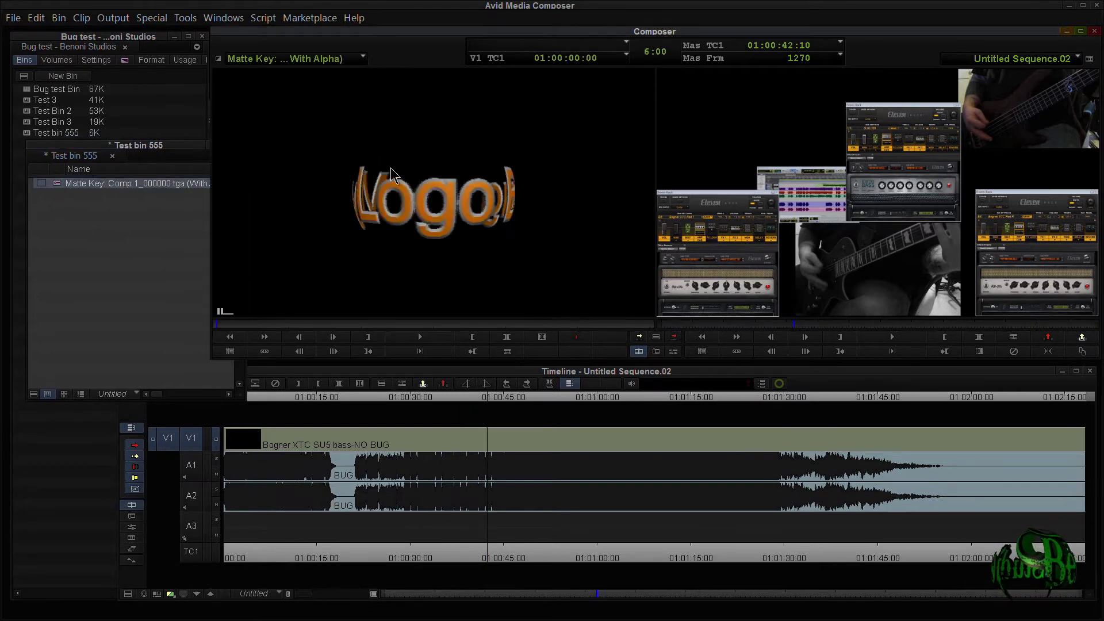
pyautogui.moveTo(250, 331)
pyautogui.mouseDown()
pyautogui.moveTo(507, 329)
pyautogui.moveTo(231, 340)
pyautogui.moveTo(516, 320)
pyautogui.moveTo(275, 322)
pyautogui.mouseUp()
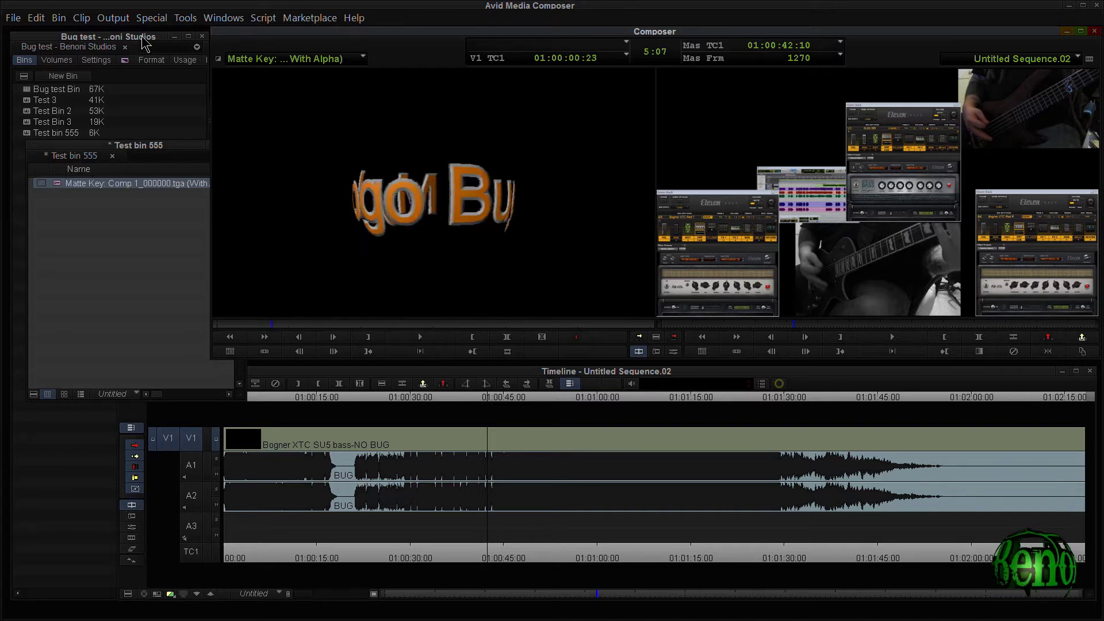
pyautogui.click(164, 18)
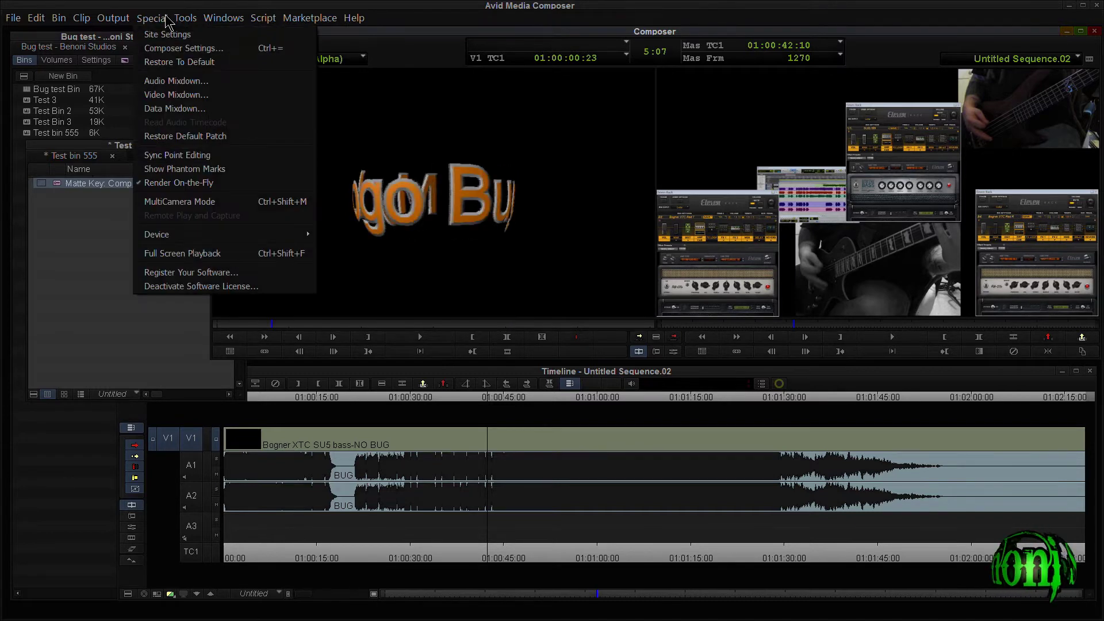
pyautogui.click(163, 183)
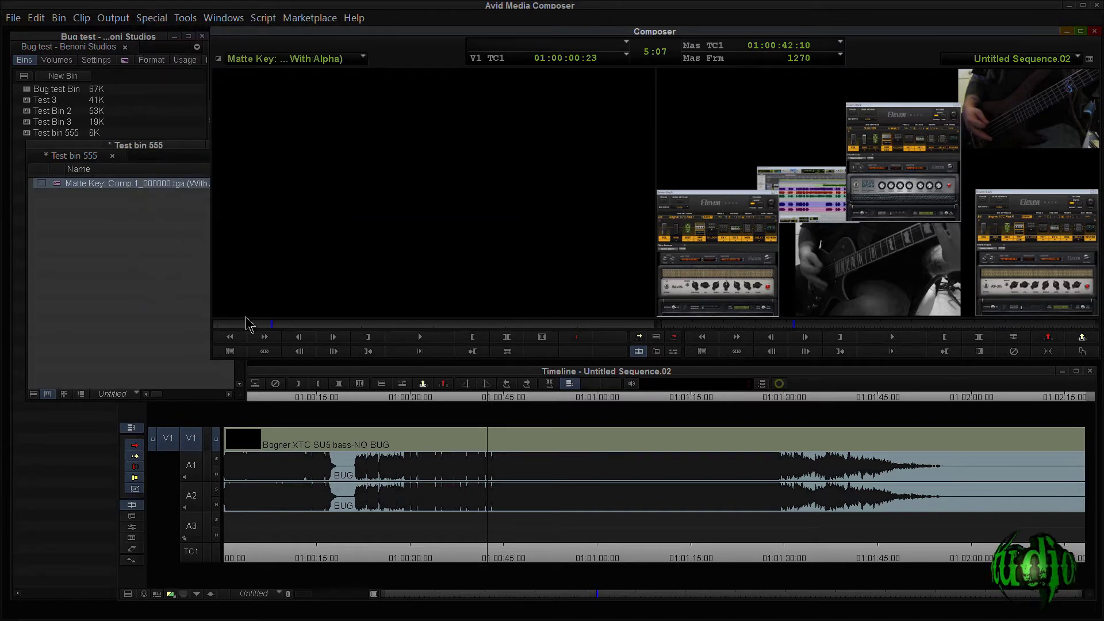
pyautogui.moveTo(278, 331)
pyautogui.mouseDown()
pyautogui.moveTo(531, 331)
pyautogui.moveTo(248, 325)
pyautogui.moveTo(207, 292)
pyautogui.mouseUp()
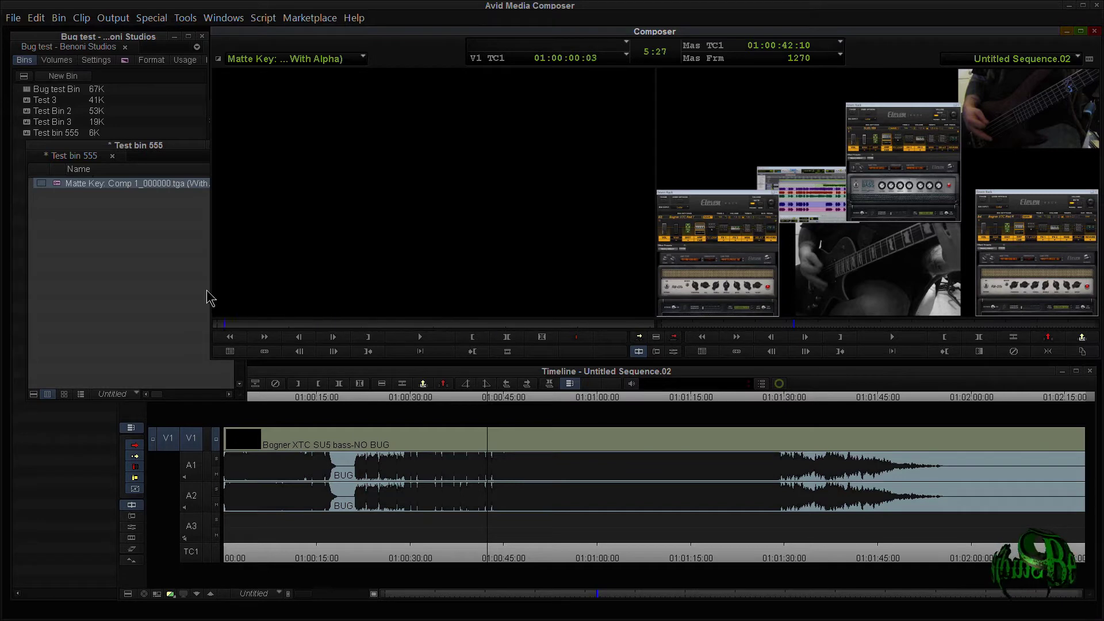
pyautogui.click(151, 18)
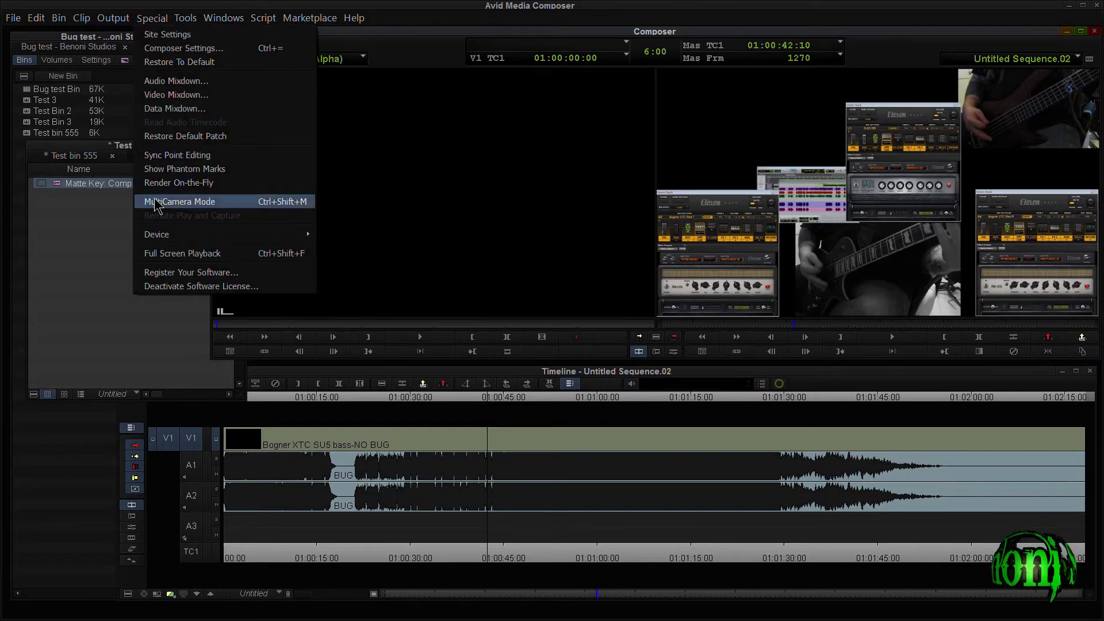
pyautogui.click(163, 182)
pyautogui.press('l')
pyautogui.press('l')
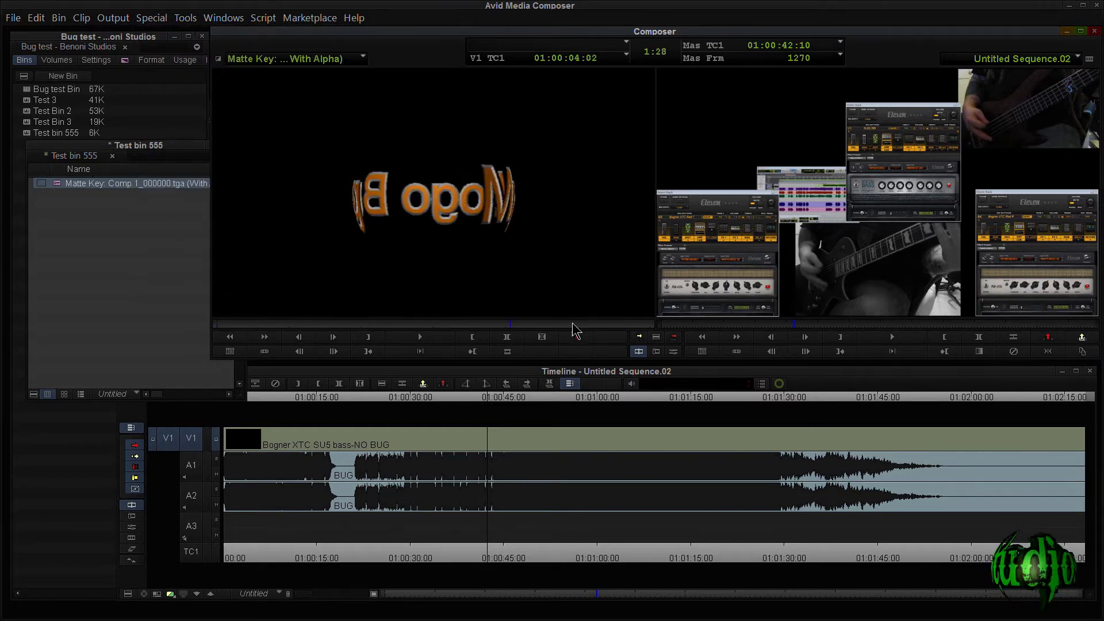
pyautogui.click(272, 324)
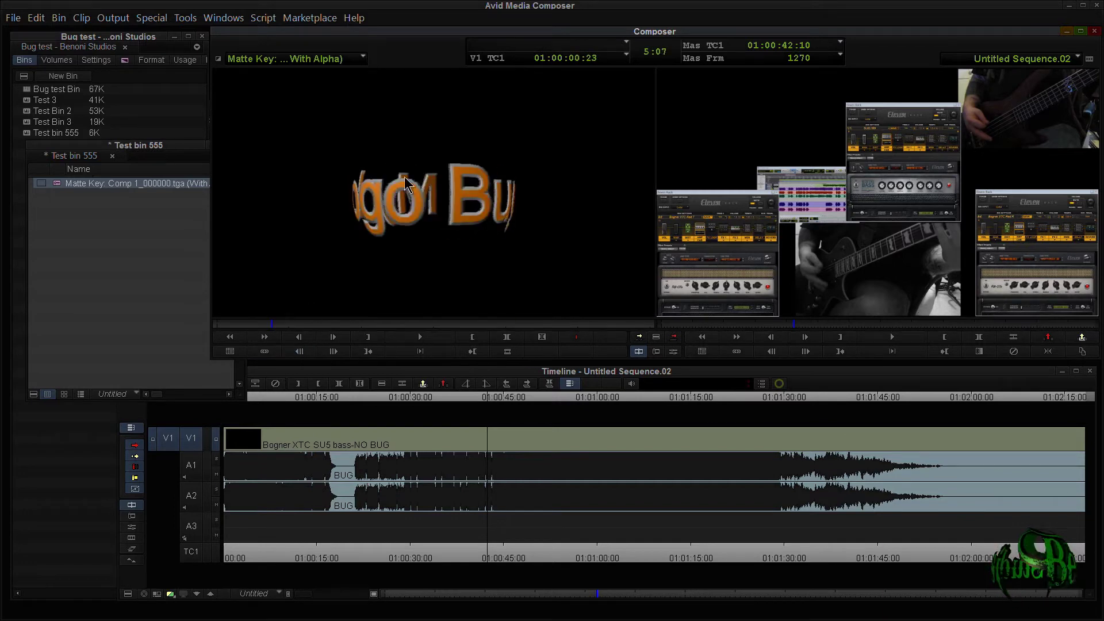
pyautogui.click(264, 416)
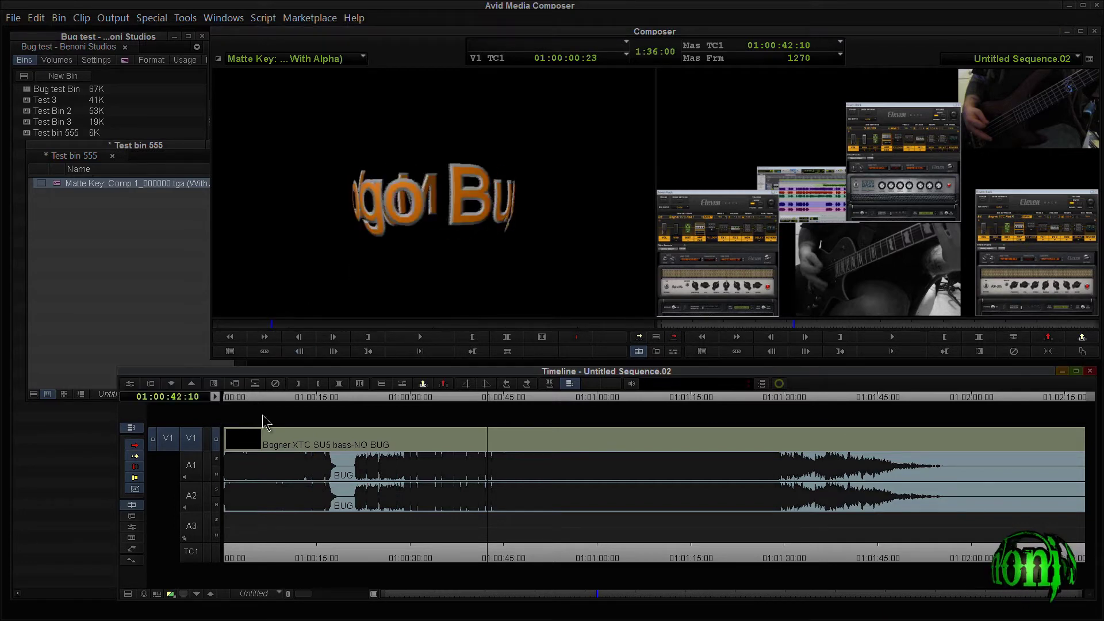
pyautogui.rightClick(264, 416)
# Step: Add a V2 video track, place the logo clip at its start, and check the overlay
pyautogui.click(311, 106)
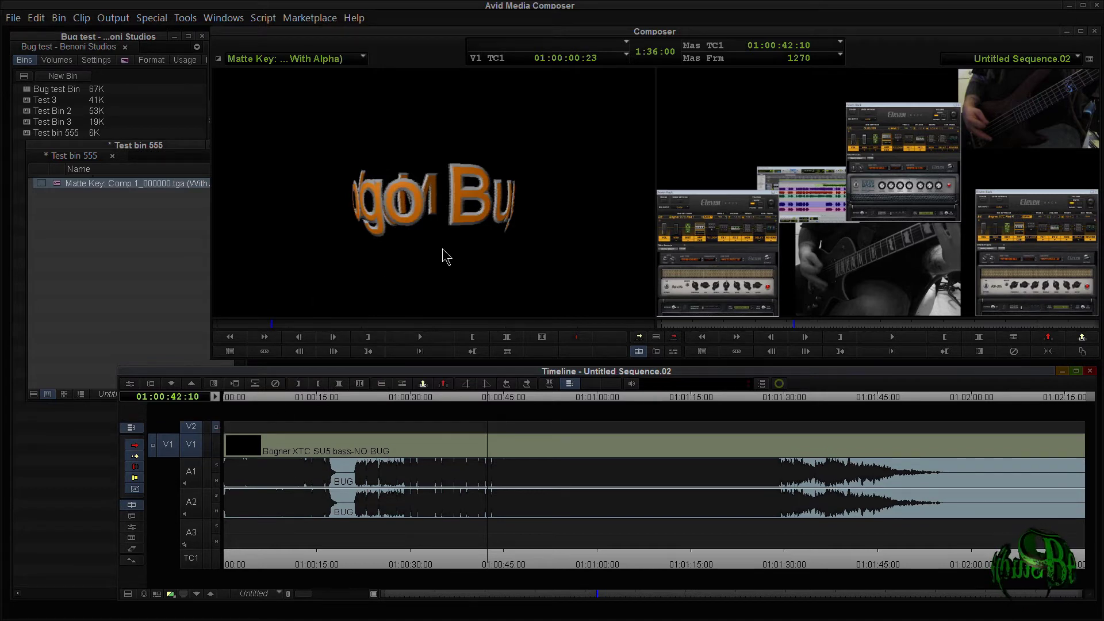
pyautogui.click(407, 199)
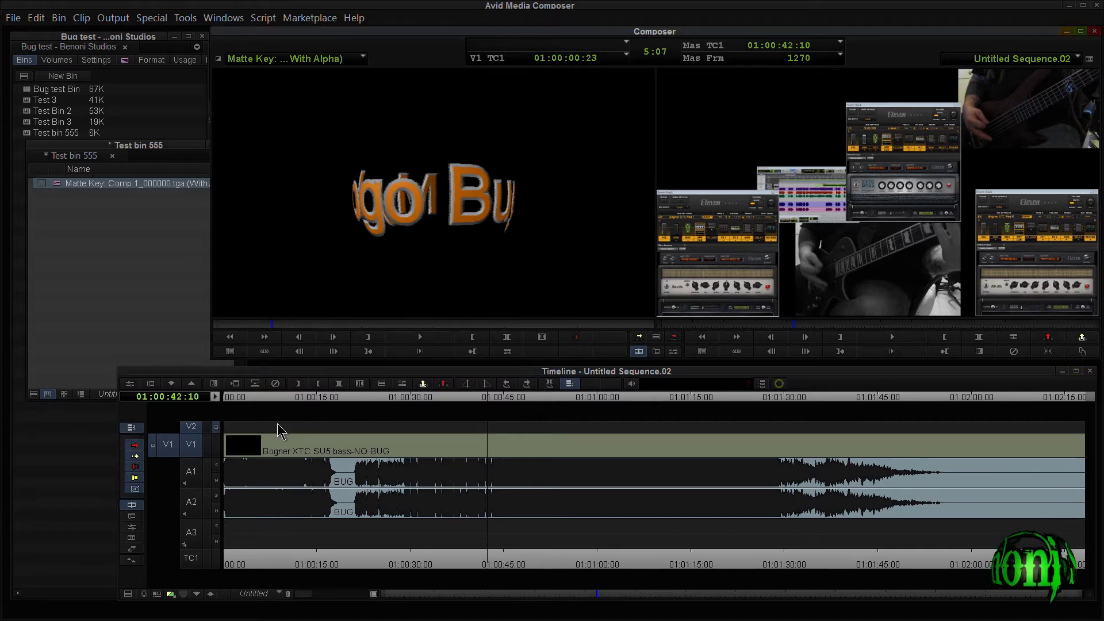
pyautogui.moveTo(257, 422)
pyautogui.mouseDown()
pyautogui.moveTo(236, 434)
pyautogui.moveTo(238, 401)
pyautogui.moveTo(277, 406)
pyautogui.mouseUp()
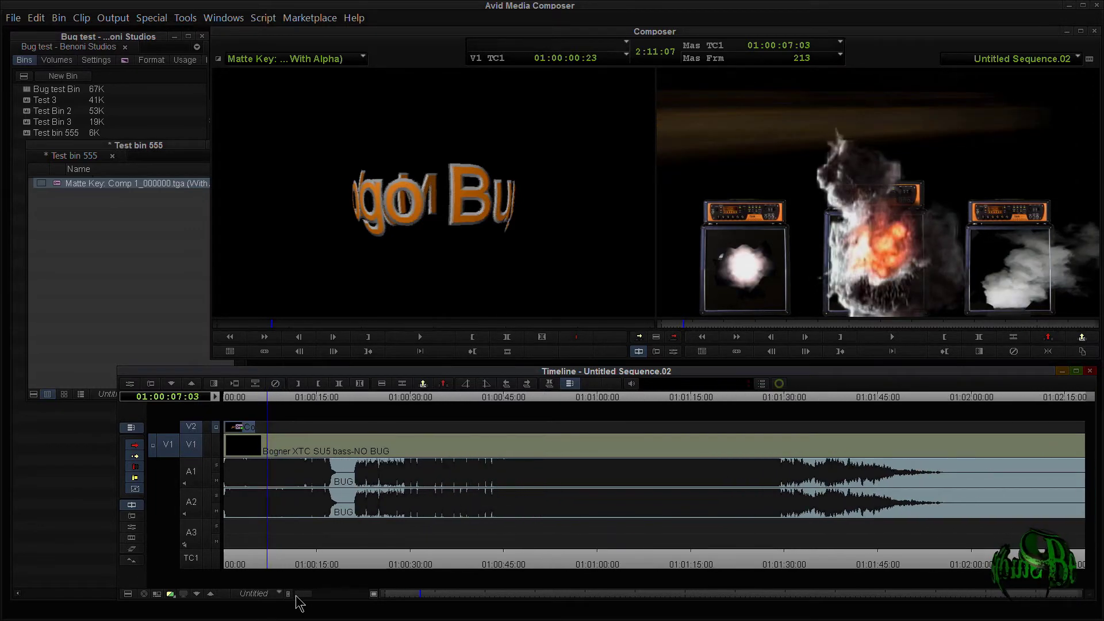
pyautogui.click(260, 401)
pyautogui.click(242, 401)
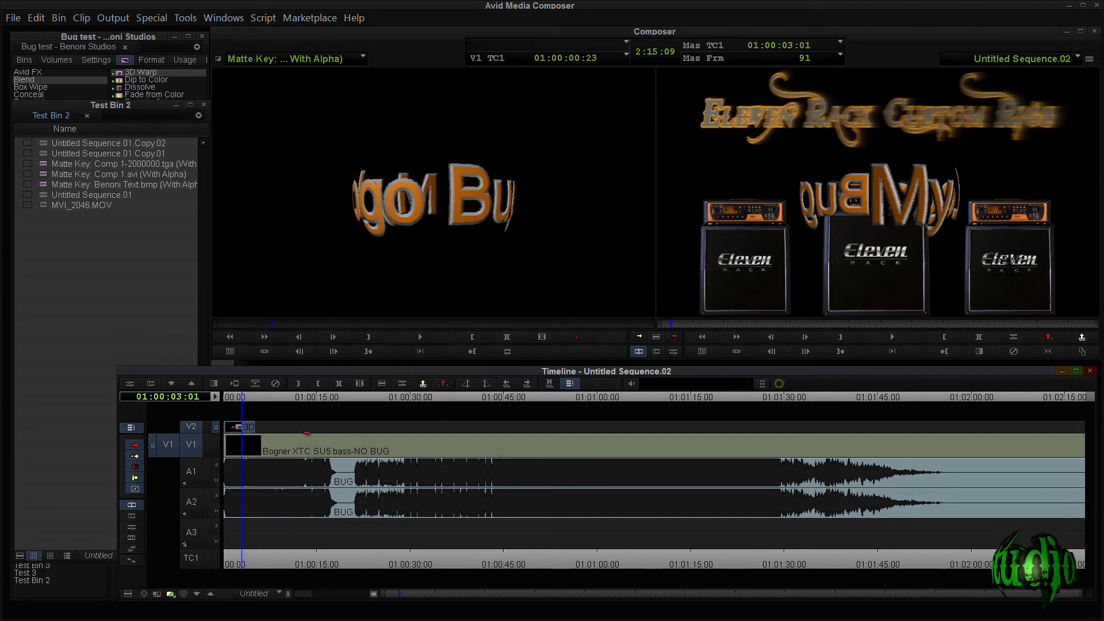
# Step: Paste another logo clip copy after the first on V2, then play and scrub to check the loop
pyautogui.click(244, 397)
pyautogui.click(256, 398)
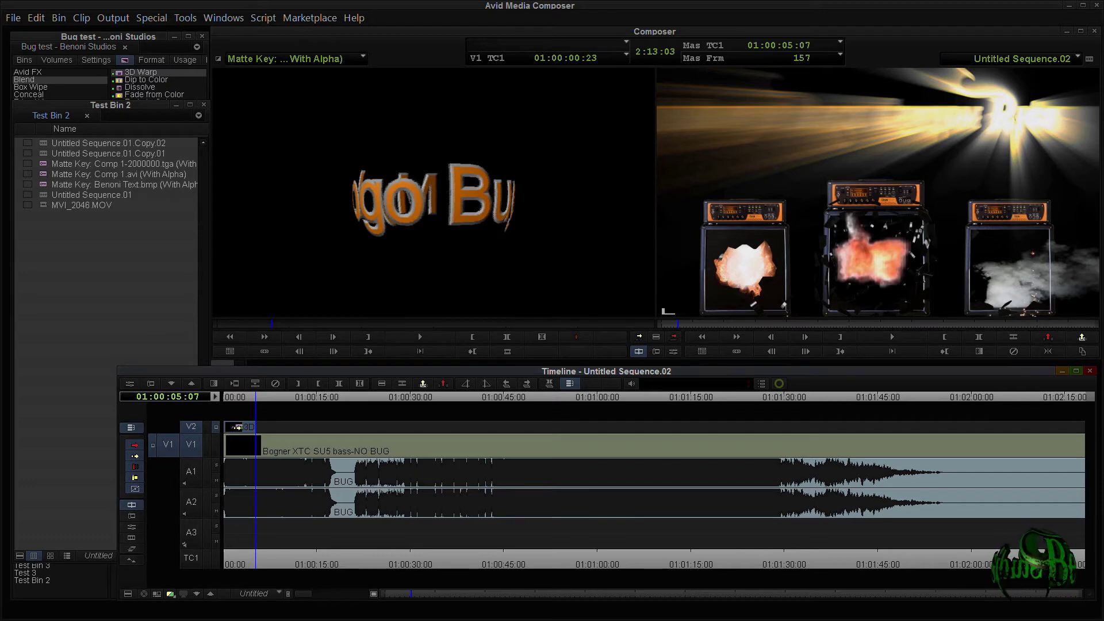
pyautogui.hotkey('ctrl', 'v')
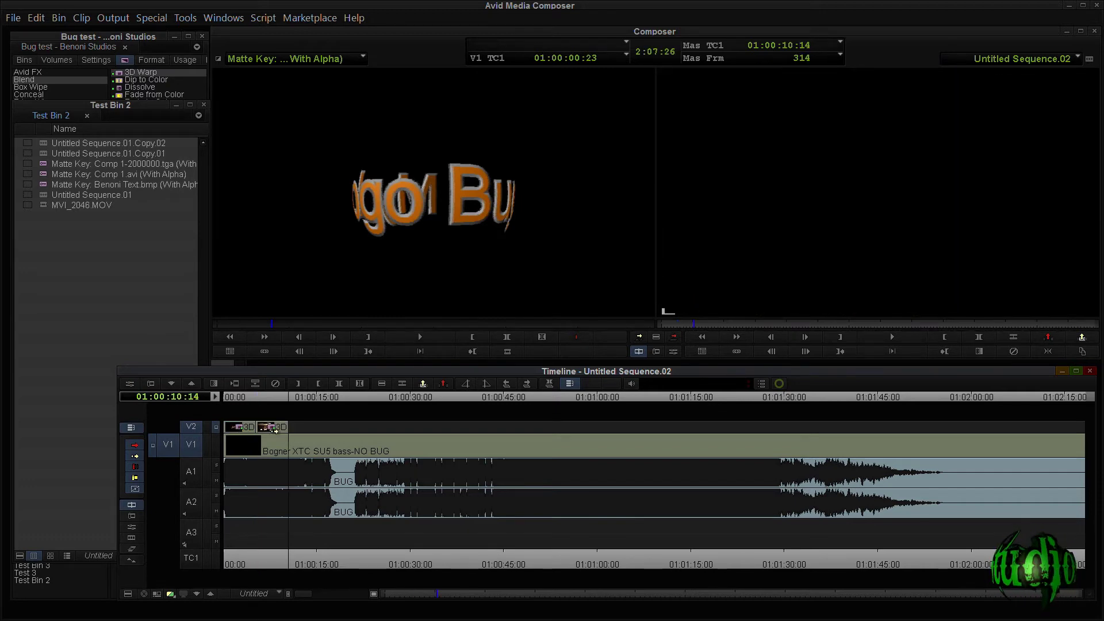
pyautogui.press('space')
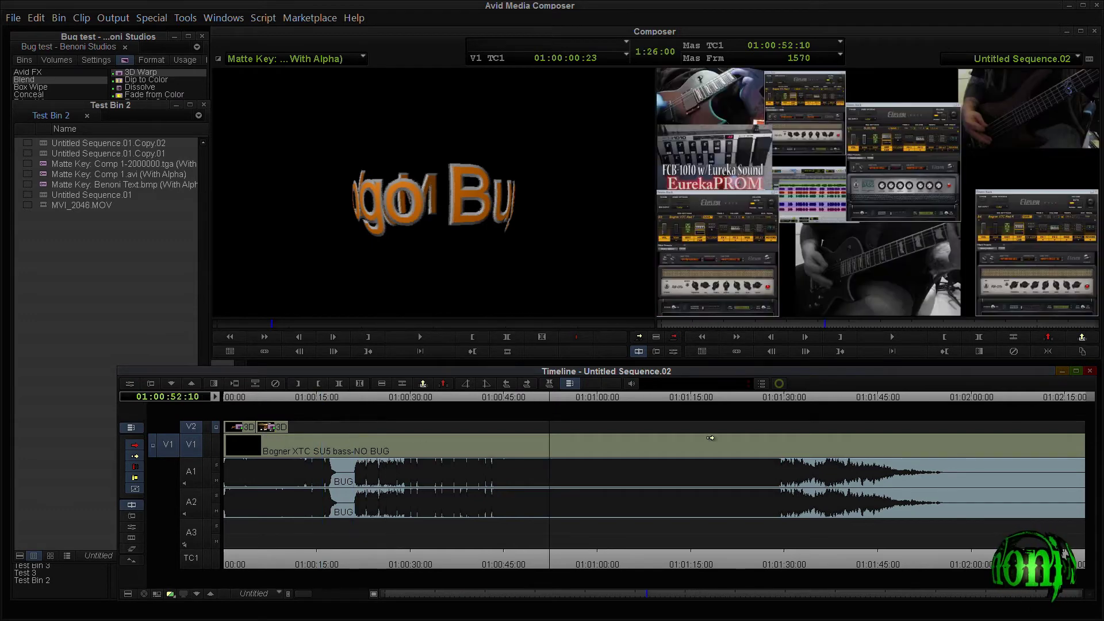
pyautogui.moveTo(553, 402); pyautogui.dragTo(487, 402)
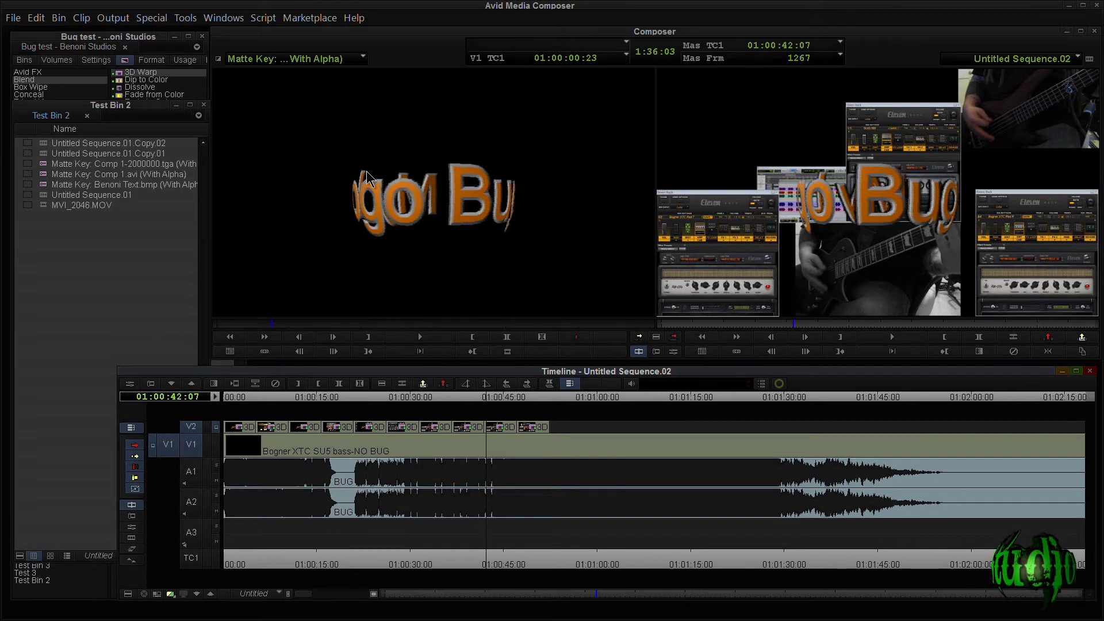
# Step: Delete the V2 track of logo clips and add a fresh empty video track
pyautogui.rightClick(195, 431)
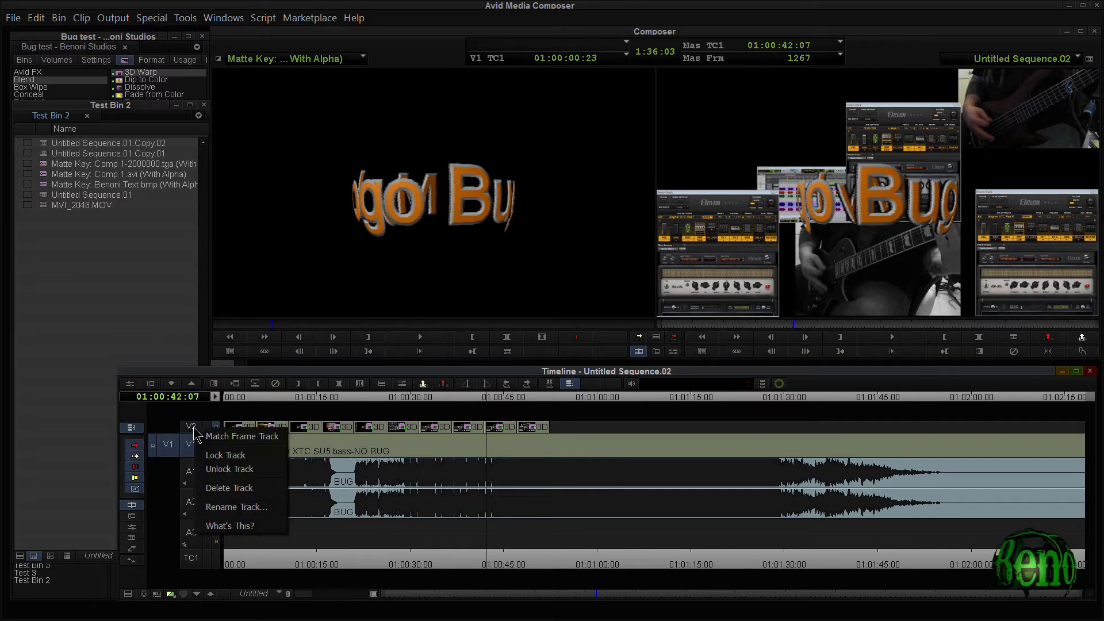
pyautogui.click(229, 487)
pyautogui.rightClick(284, 425)
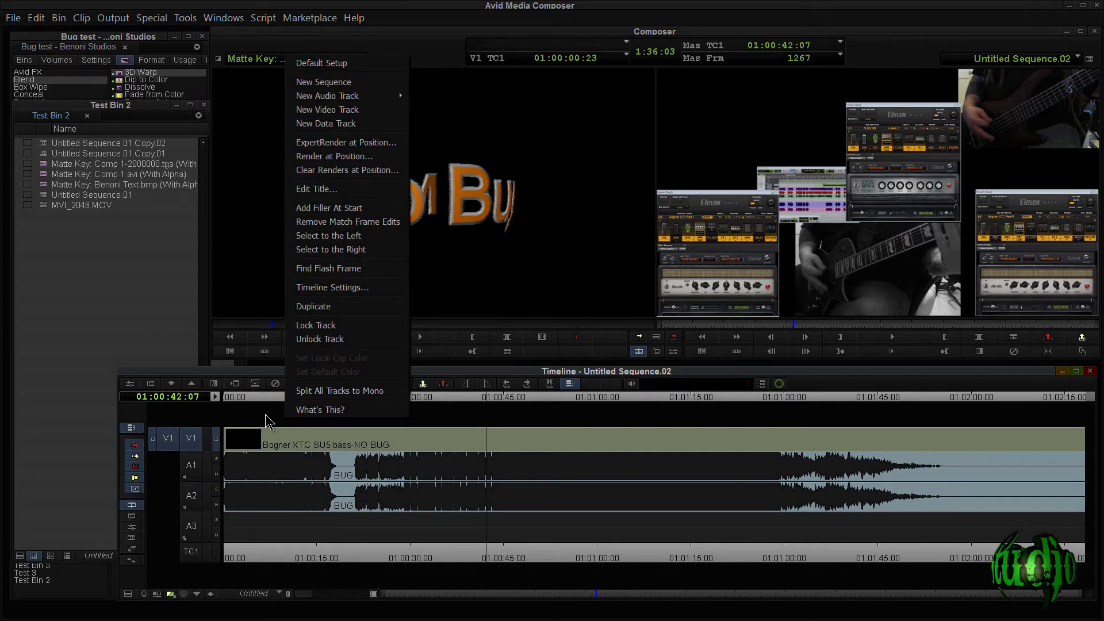
pyautogui.click(344, 110)
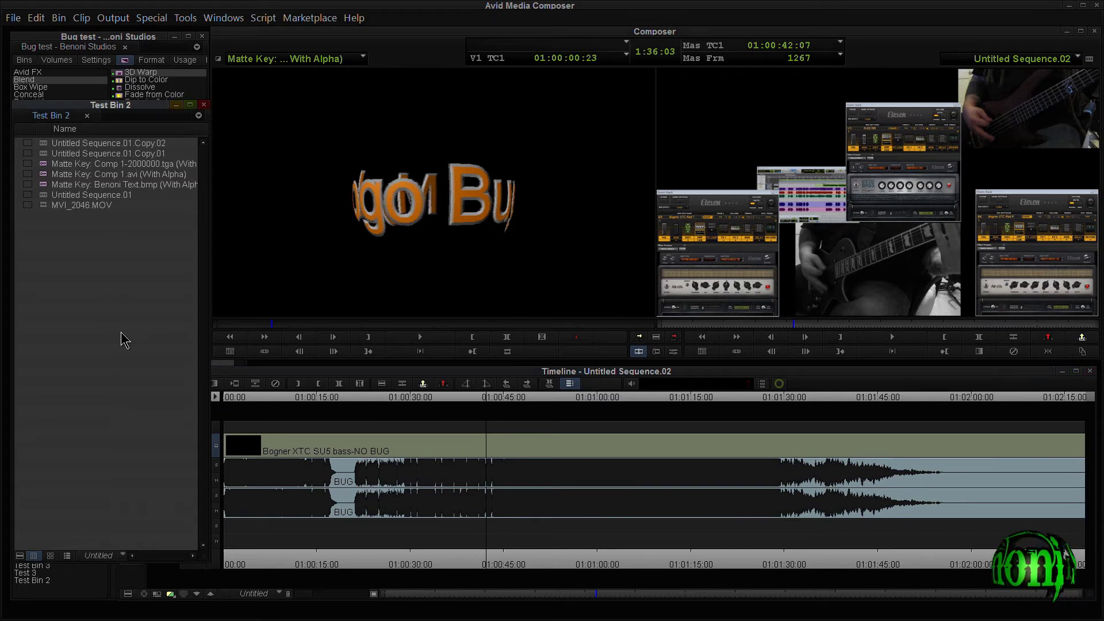
# Step: Apply the Avid FX Filter to the empty V2 track and launch it in Avid FX
pyautogui.click(247, 430)
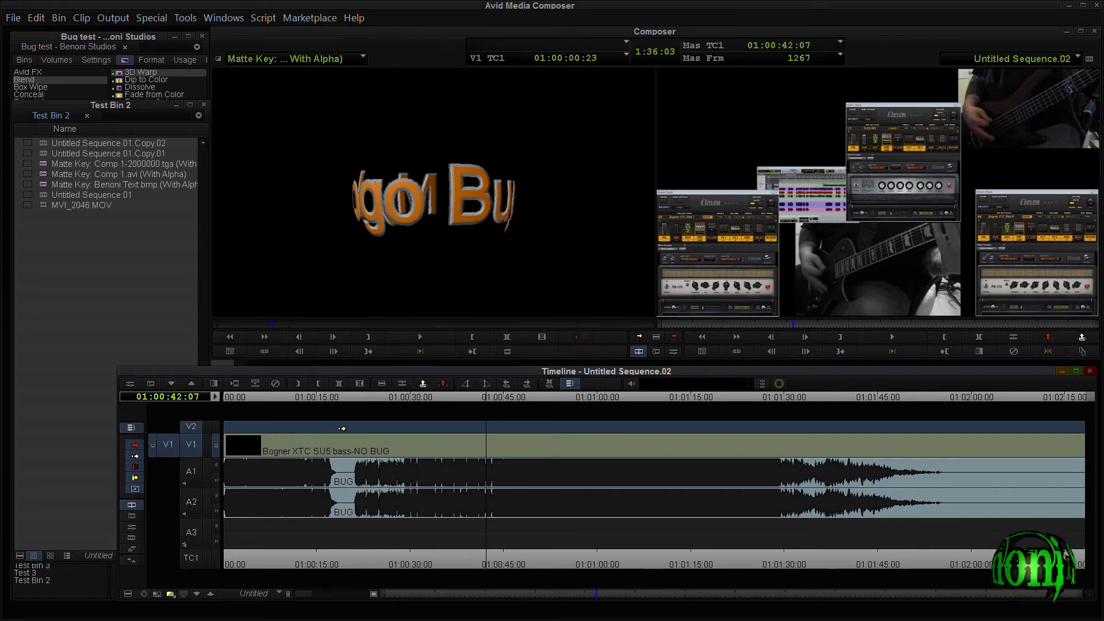
pyautogui.click(80, 47)
pyautogui.click(35, 72)
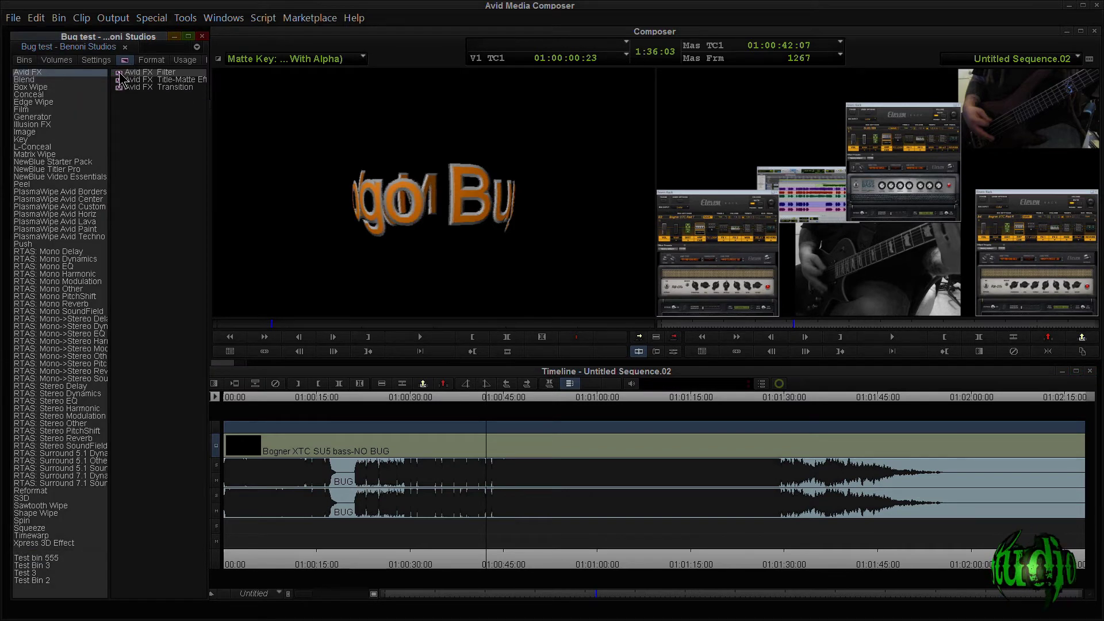
pyautogui.click(621, 428)
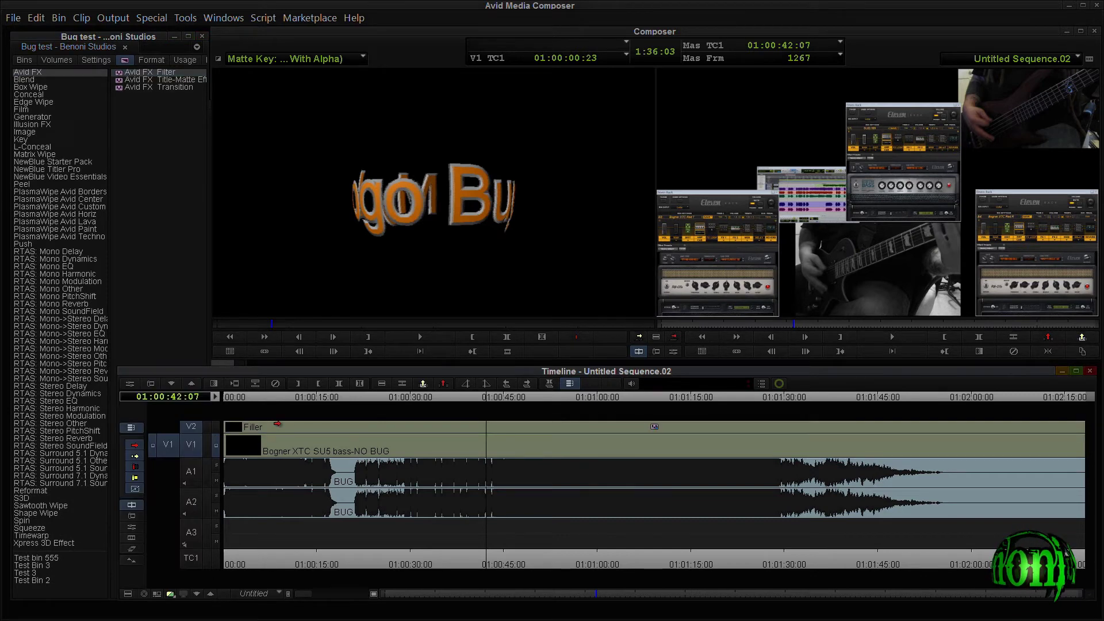
pyautogui.click(673, 352)
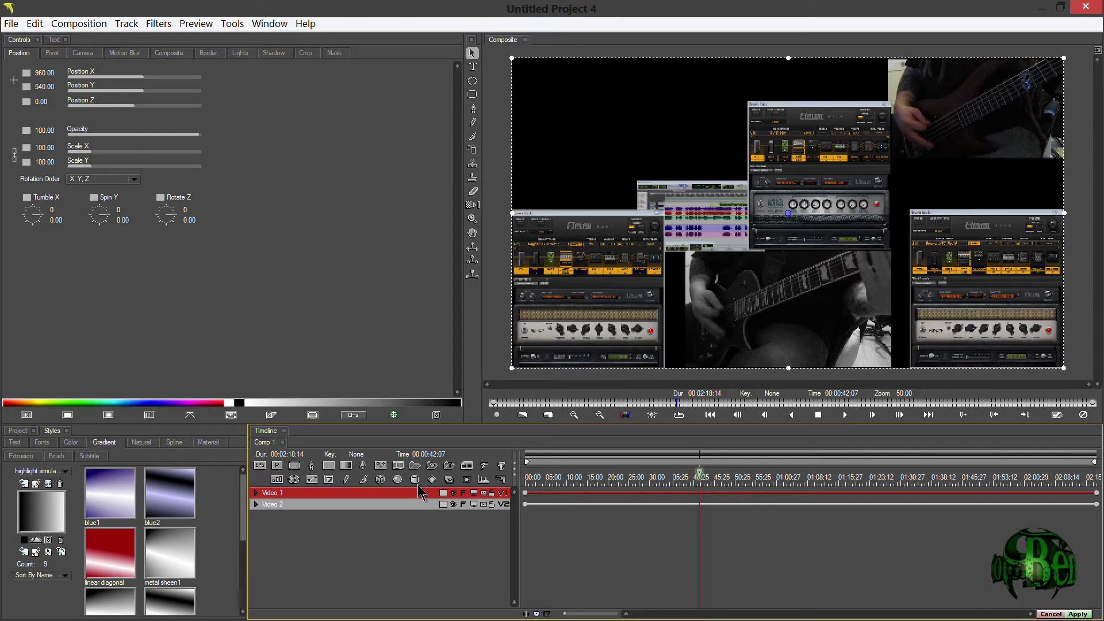
pyautogui.click(504, 497)
# Step: Load the Comp 1 movie file as the Video 1 source
pyautogui.click(565, 337)
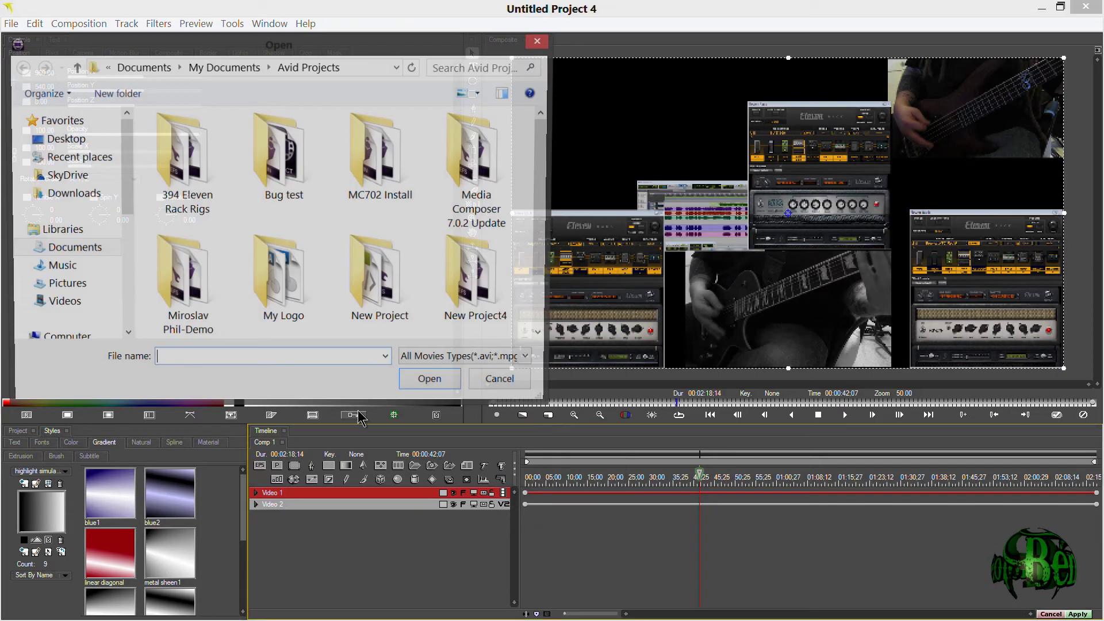
pyautogui.moveTo(552, 184); pyautogui.dragTo(551, 239)
pyautogui.click(379, 305)
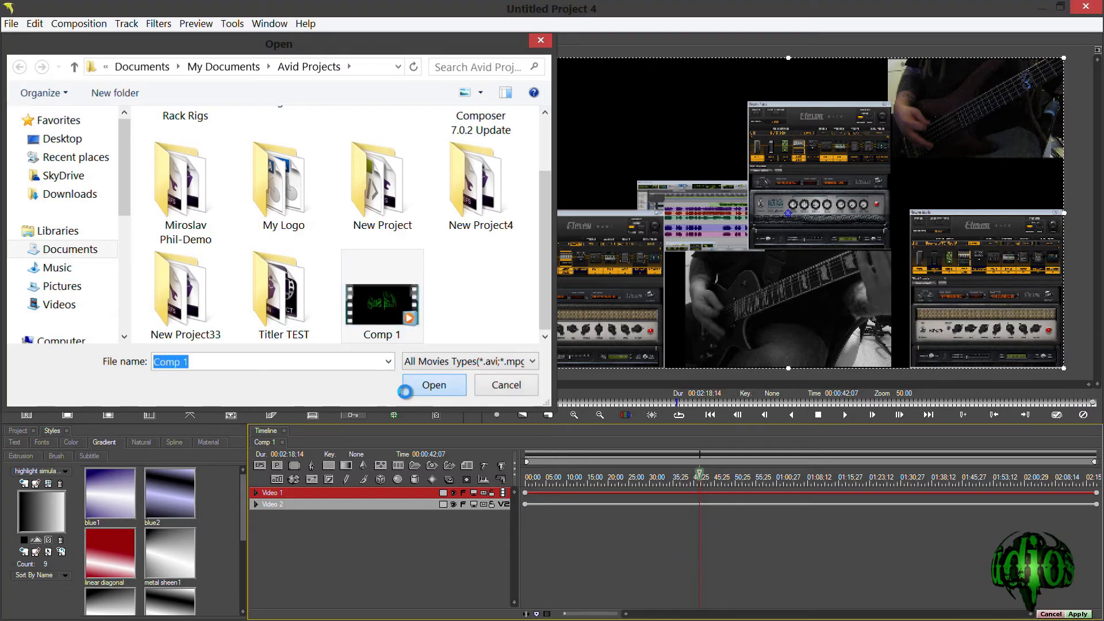
pyautogui.click(408, 384)
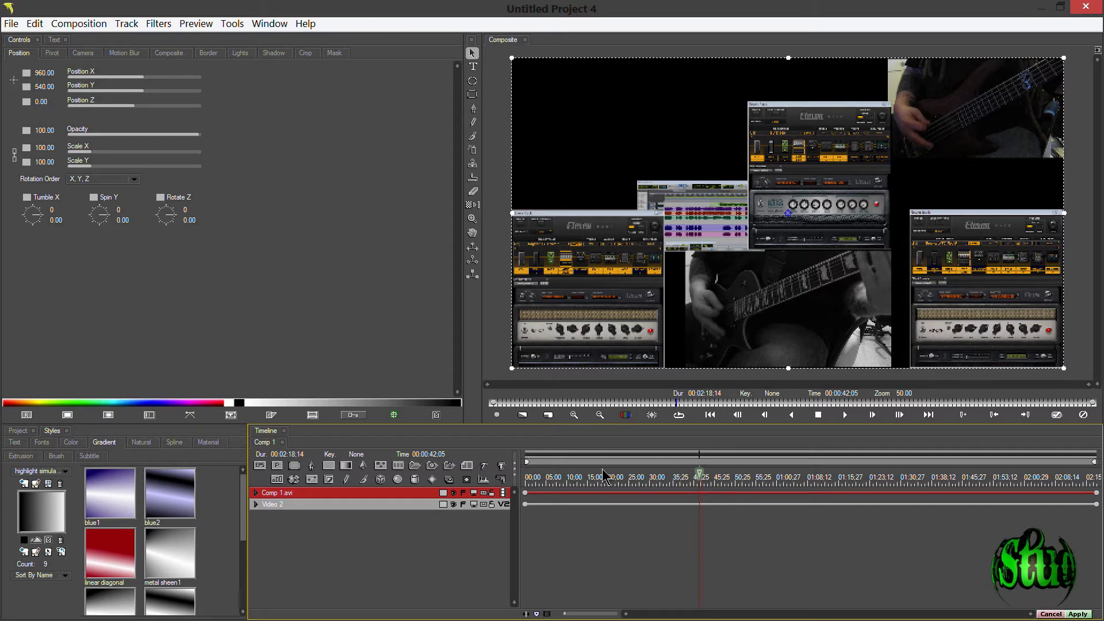
# Step: Expand the Comp 1.avi track's Mask, Transformations and Face layers and preview the opening title frame
pyautogui.click(528, 483)
pyautogui.click(526, 483)
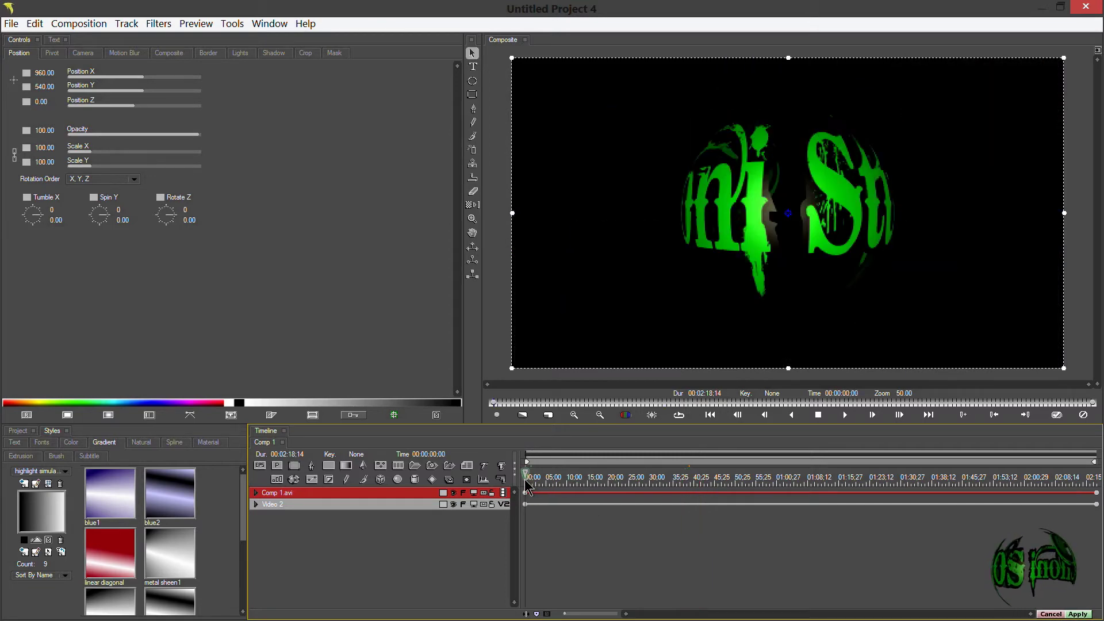
pyautogui.click(256, 493)
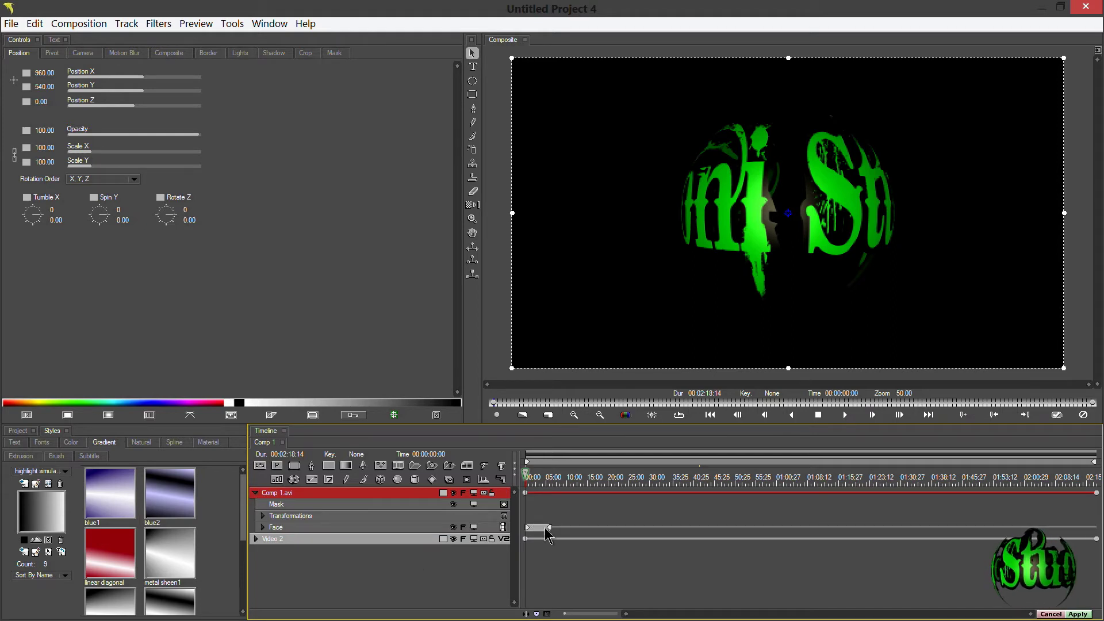
pyautogui.click(535, 479)
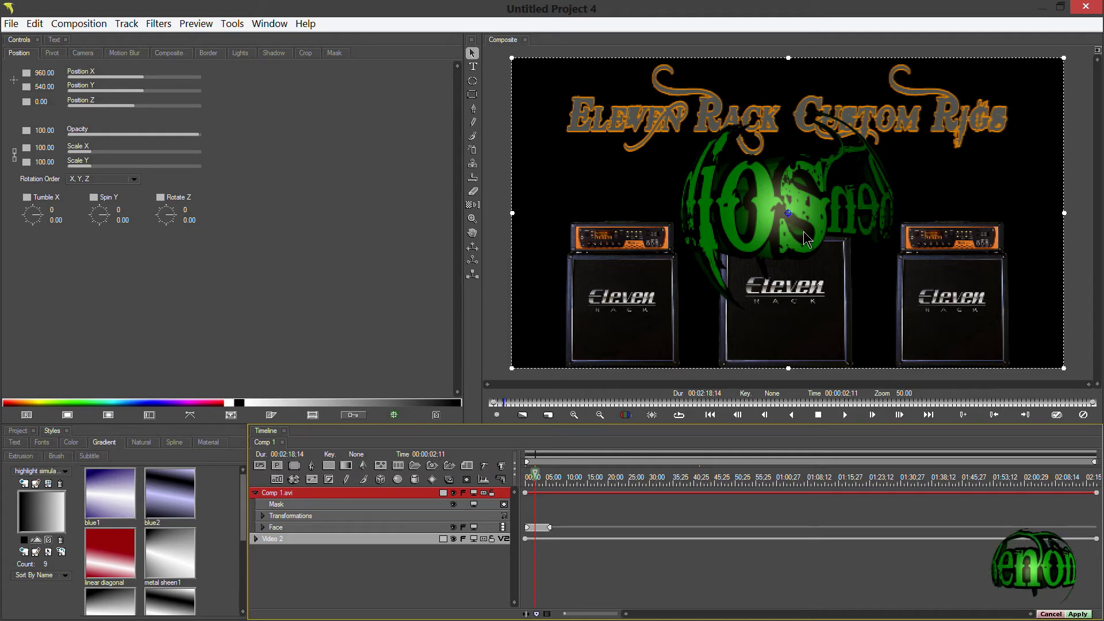
# Step: Turn on Loop Movie for the Face movie
pyautogui.click(538, 479)
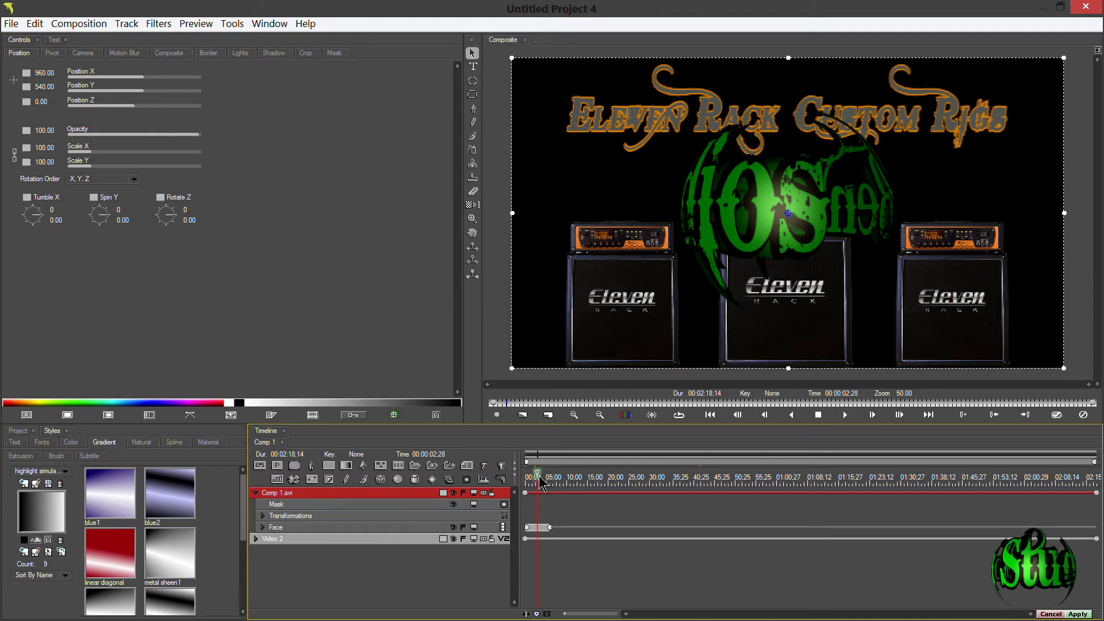
pyautogui.click(437, 527)
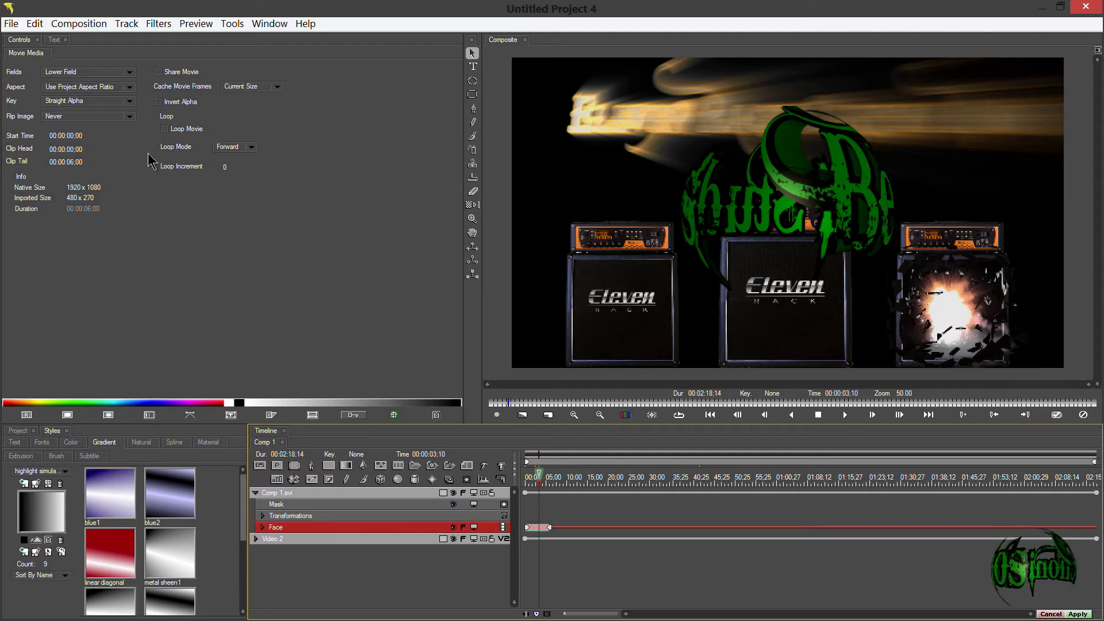
pyautogui.click(166, 130)
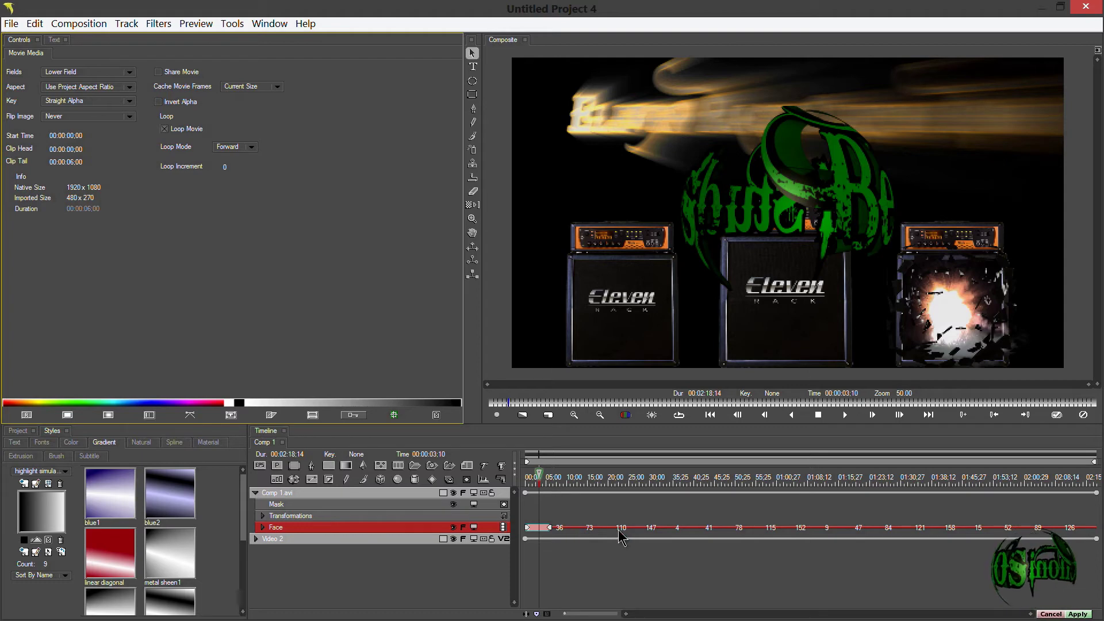
# Step: Check the looping sphere at about 20 seconds, 44 seconds and 1:21
pyautogui.click(541, 478)
pyautogui.click(607, 478)
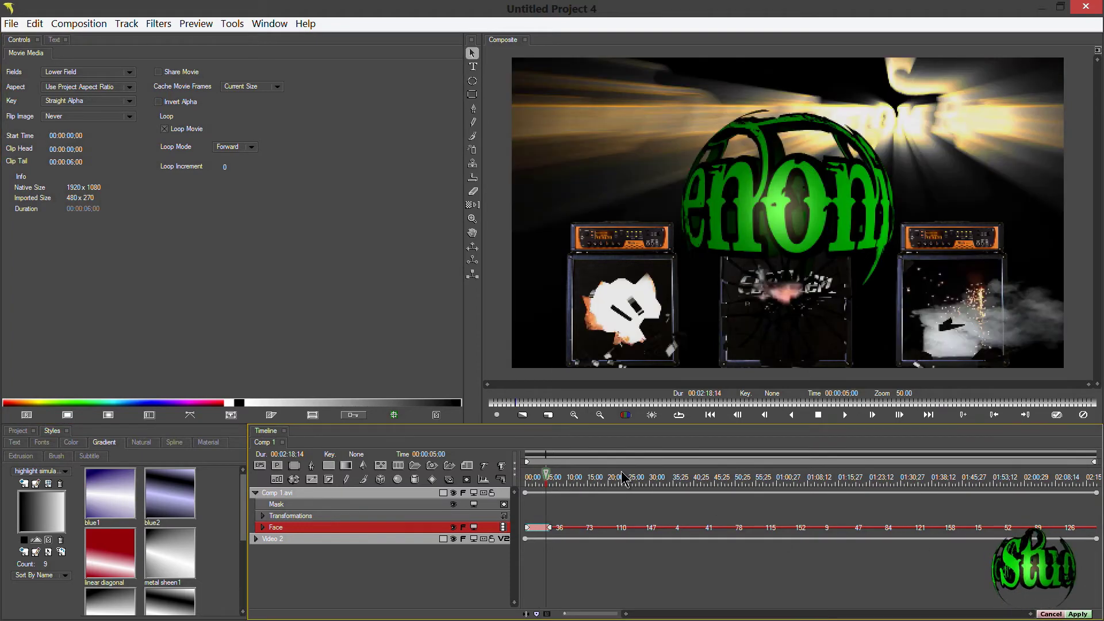
pyautogui.click(709, 479)
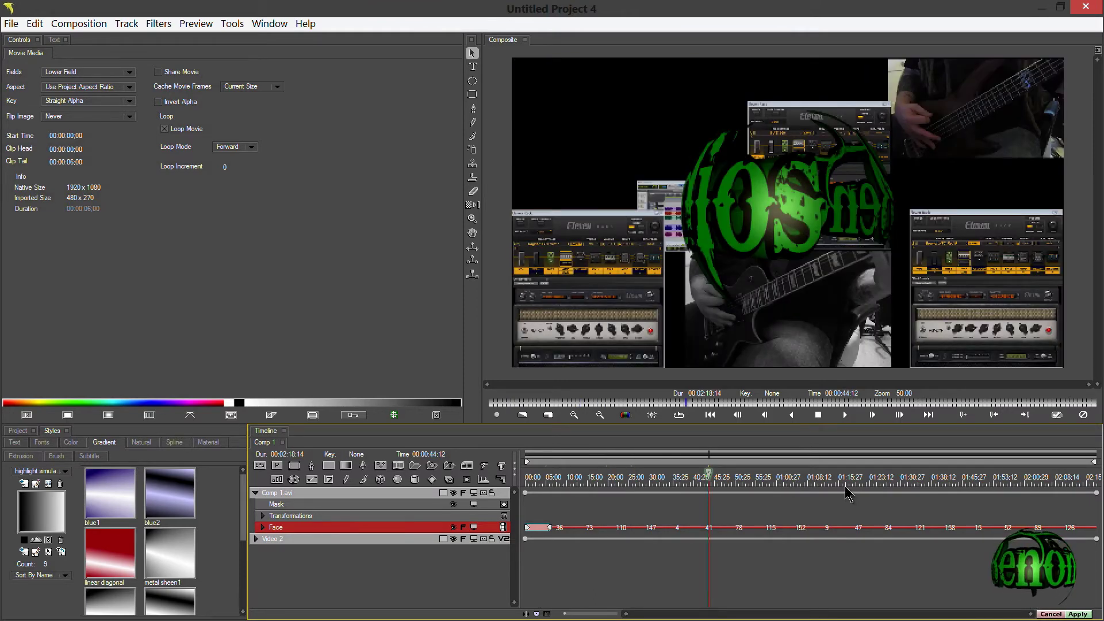
pyautogui.click(863, 478)
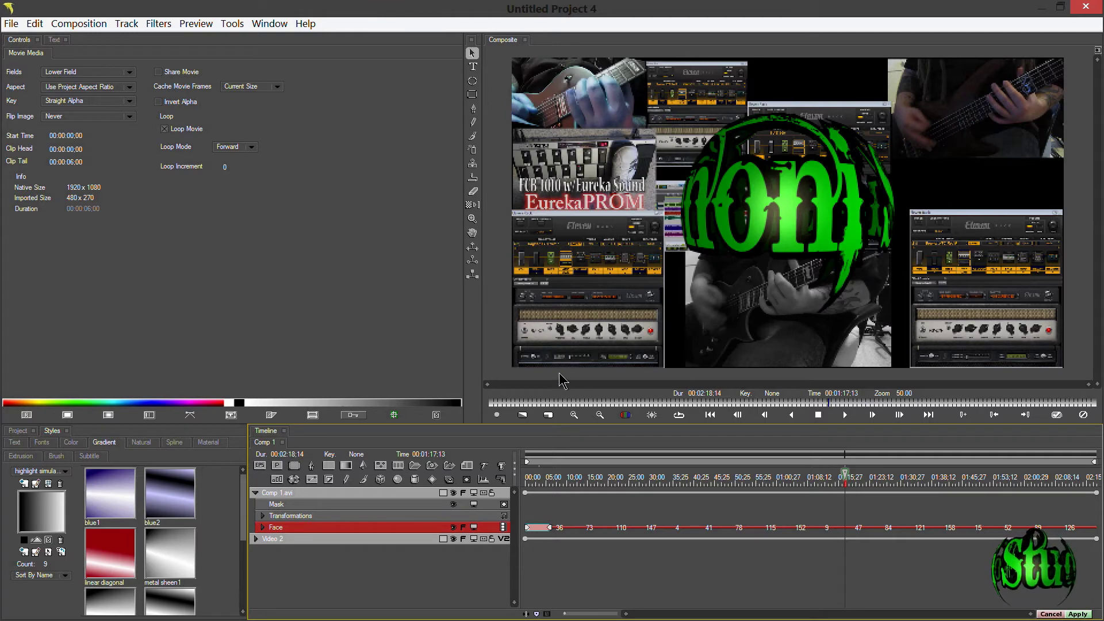
# Step: Scale the Comp 1.avi logo to 31.60% and move it to X 1714, Y 942
pyautogui.click(788, 229)
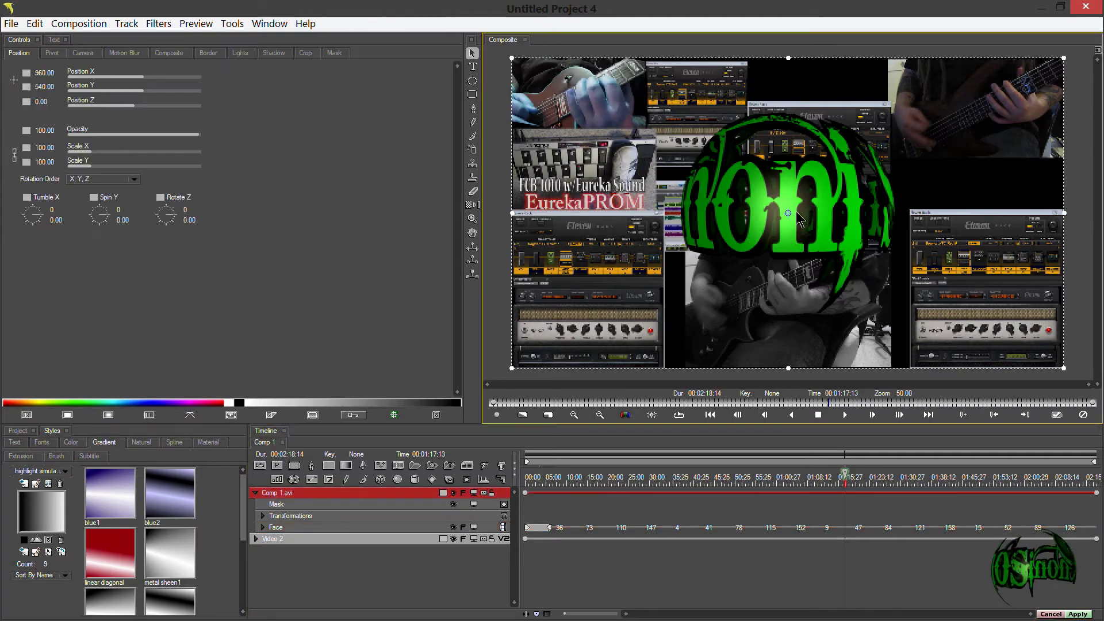
pyautogui.click(788, 251)
pyautogui.click(782, 298)
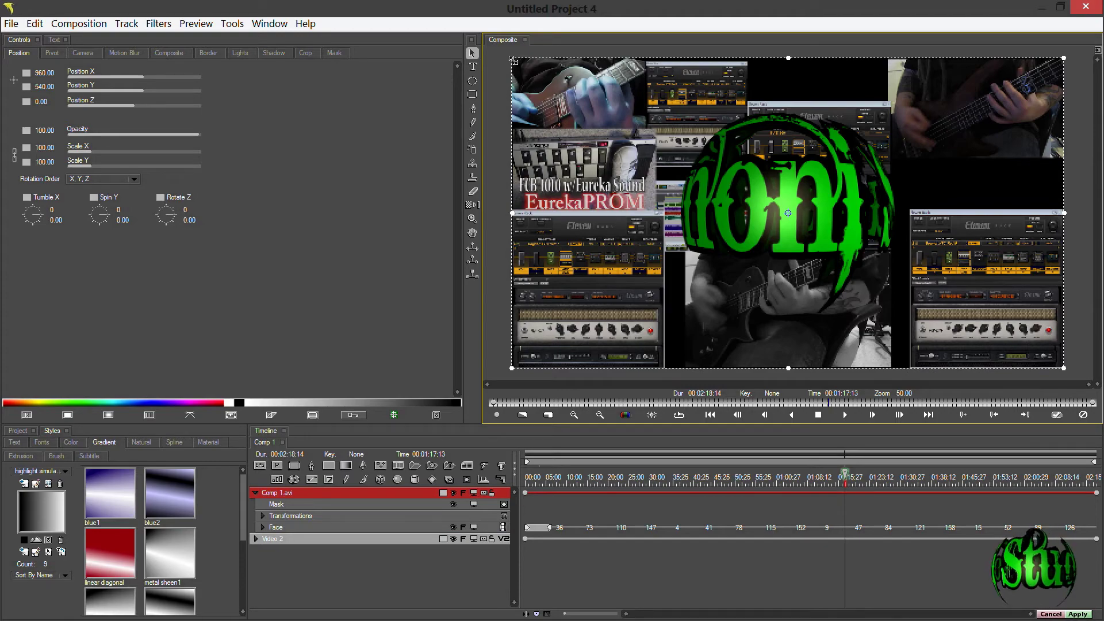
pyautogui.moveTo(513, 59); pyautogui.dragTo(695, 177)
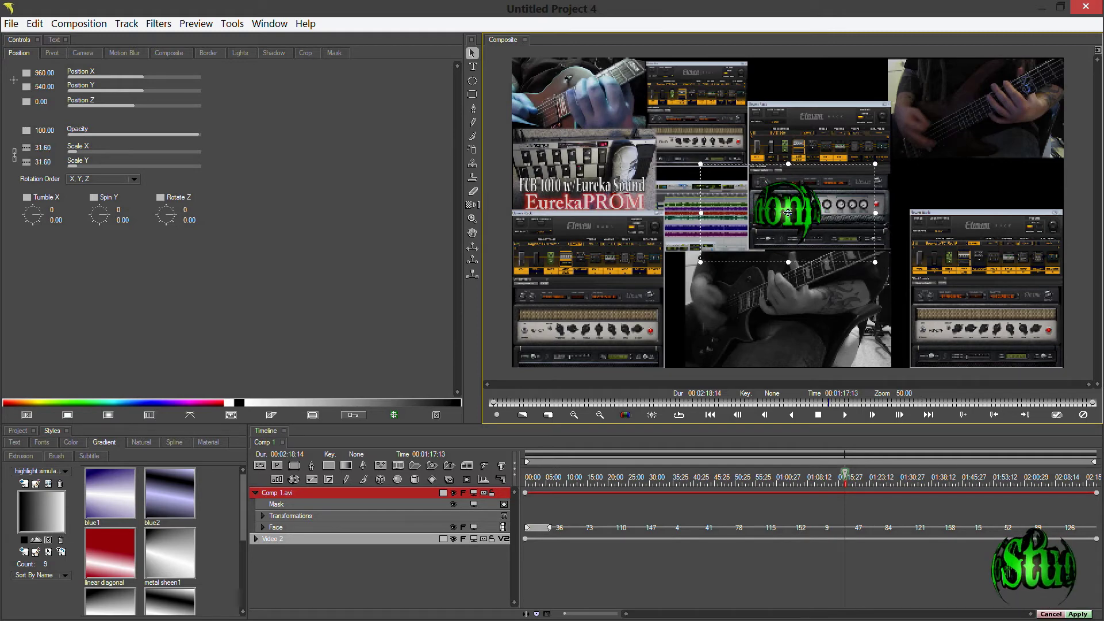
pyautogui.moveTo(788, 212); pyautogui.dragTo(1004, 329)
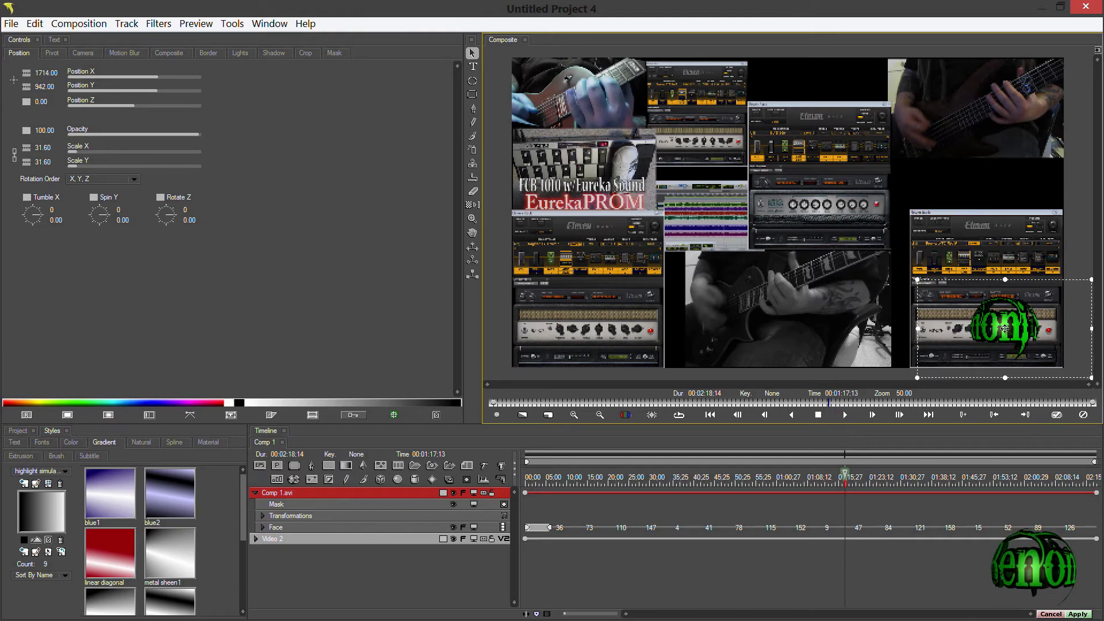
# Step: Review the corner logo at about 24, 28, 35, 57 seconds and 1:05
pyautogui.moveTo(846, 479); pyautogui.dragTo(842, 479)
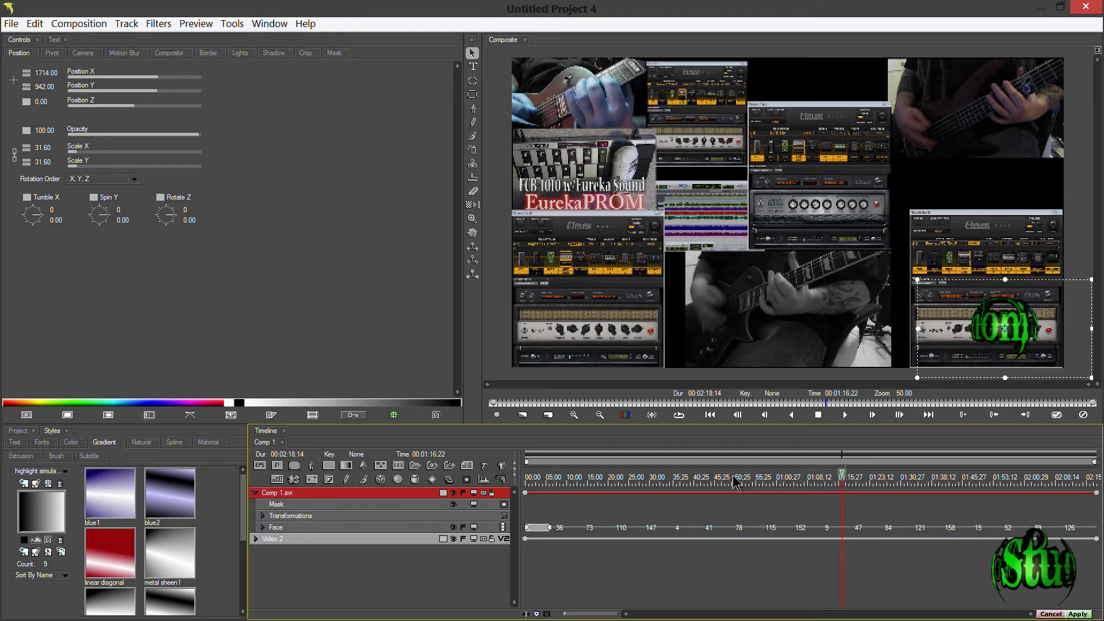
pyautogui.click(625, 477)
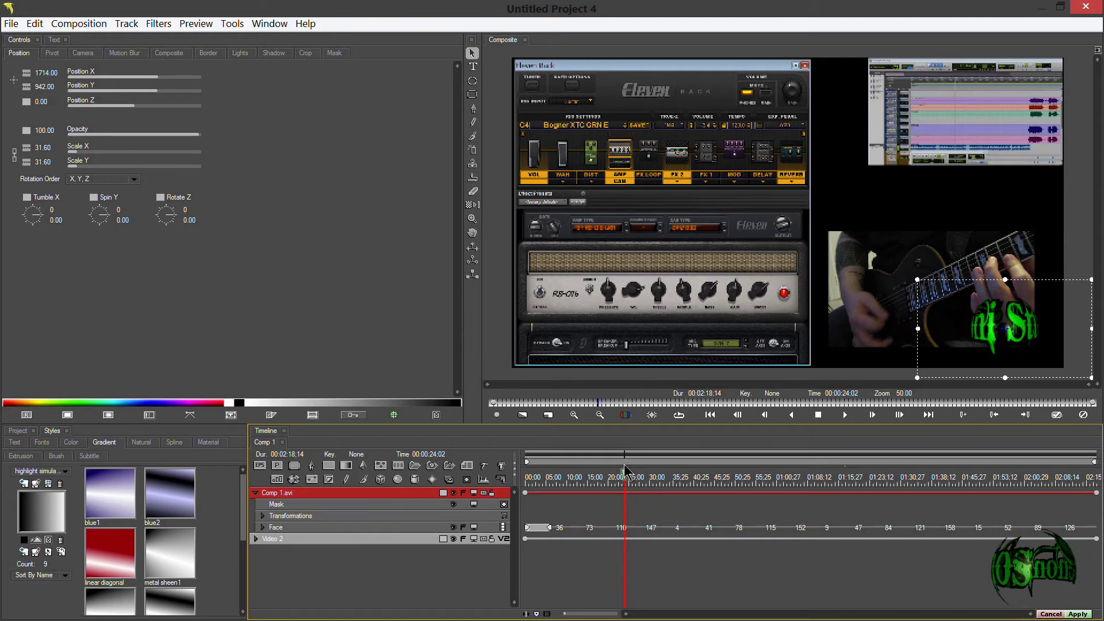
pyautogui.click(627, 477)
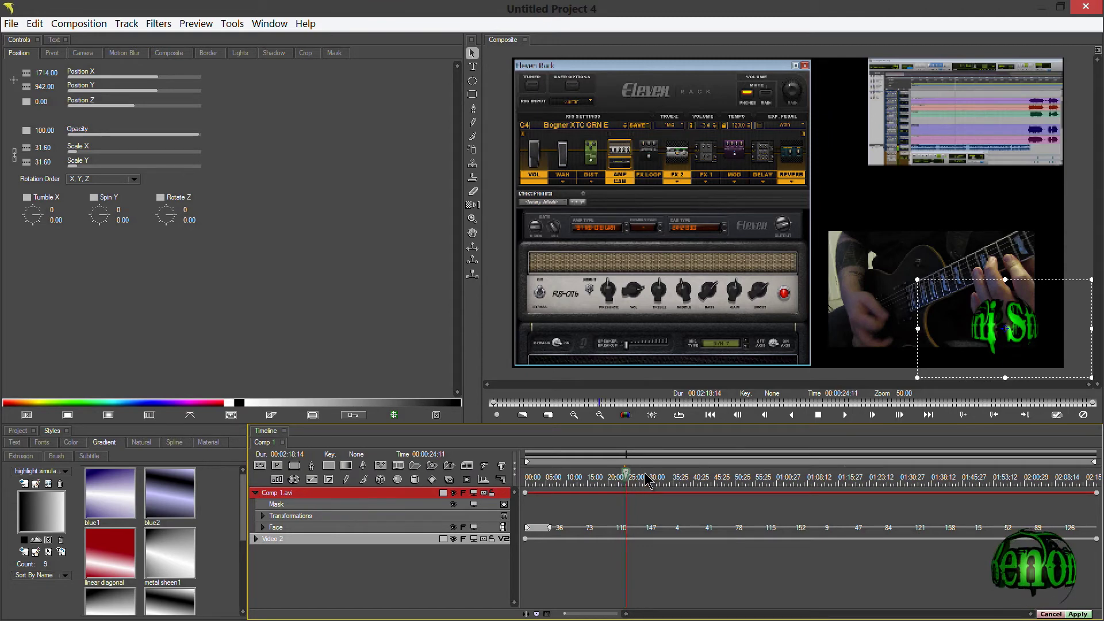
pyautogui.click(647, 476)
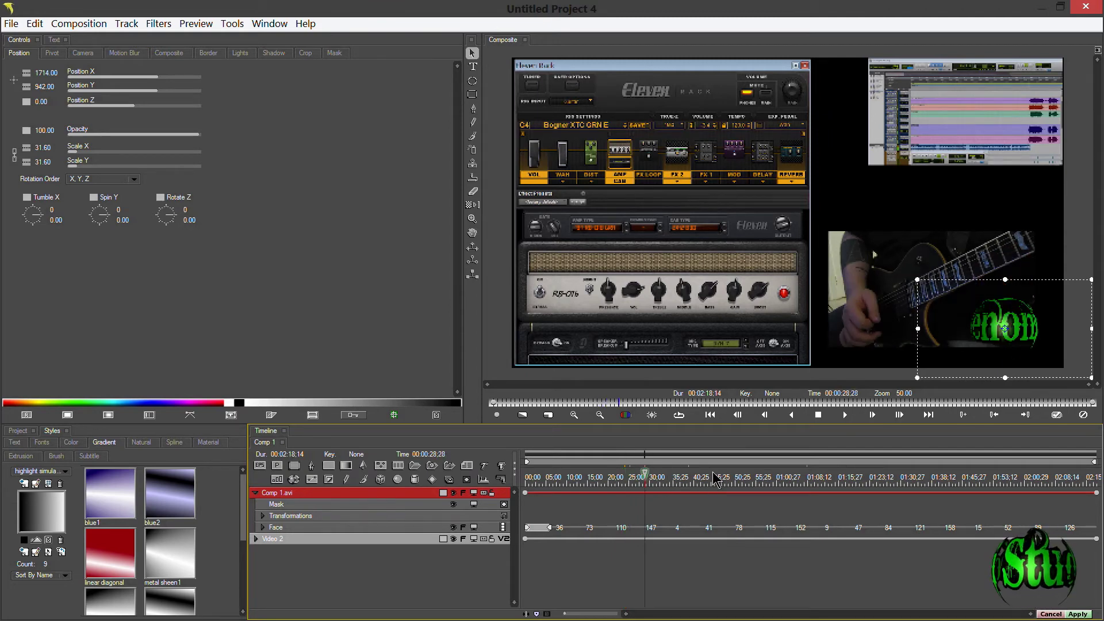
pyautogui.click(674, 478)
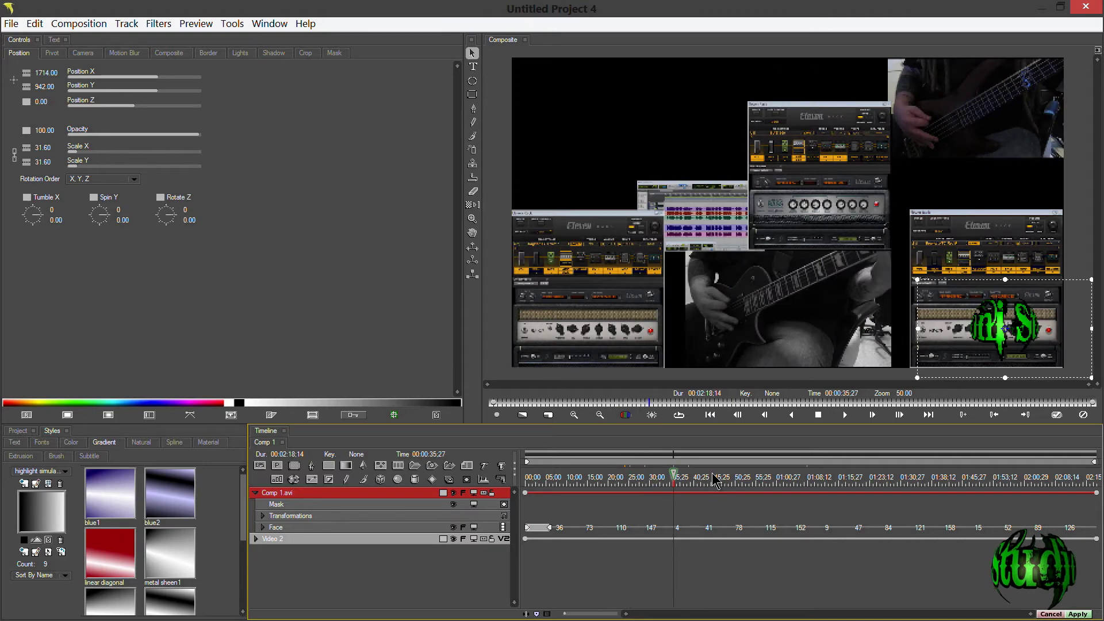
pyautogui.click(762, 478)
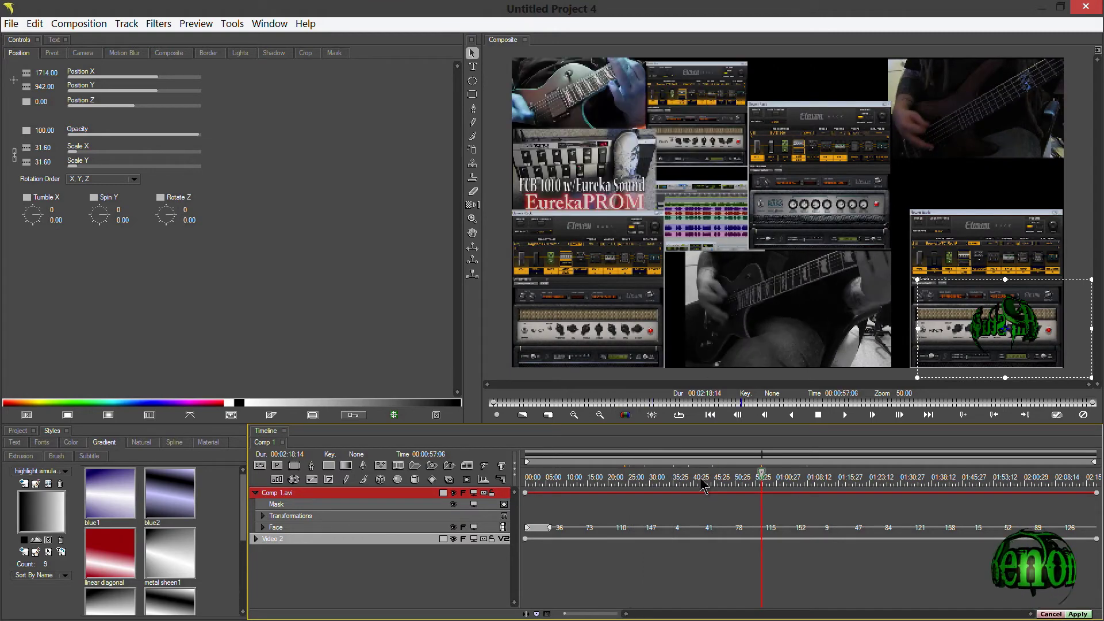
pyautogui.press('pagedown')
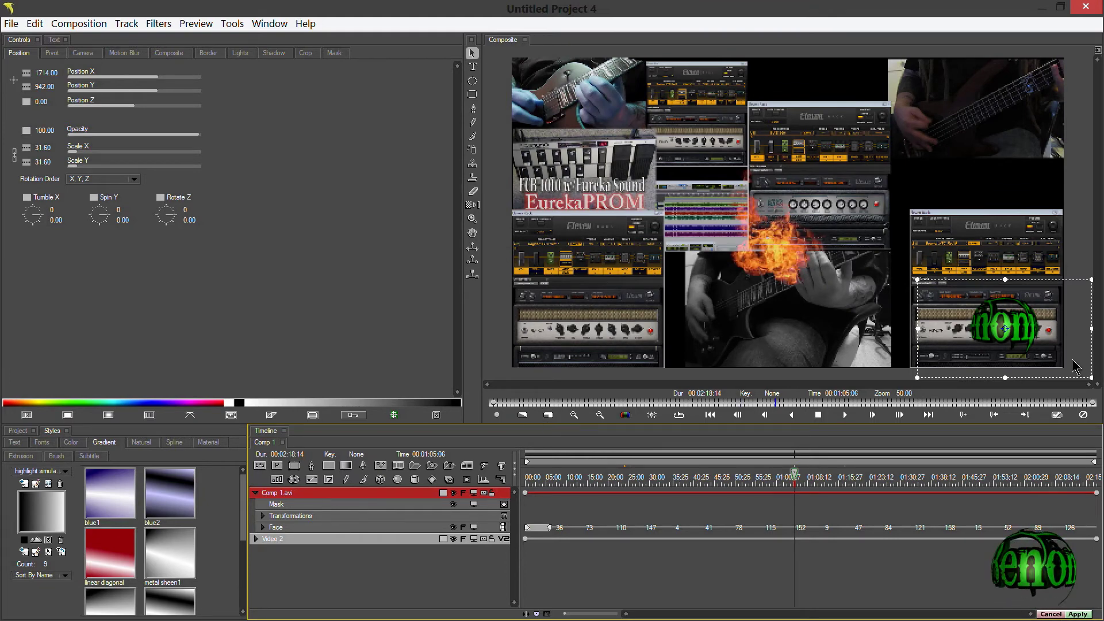
# Step: Rescale the logo to 21.78% and tuck it into the corner at X 1752, Y 958
pyautogui.moveTo(919, 280); pyautogui.dragTo(697, 156)
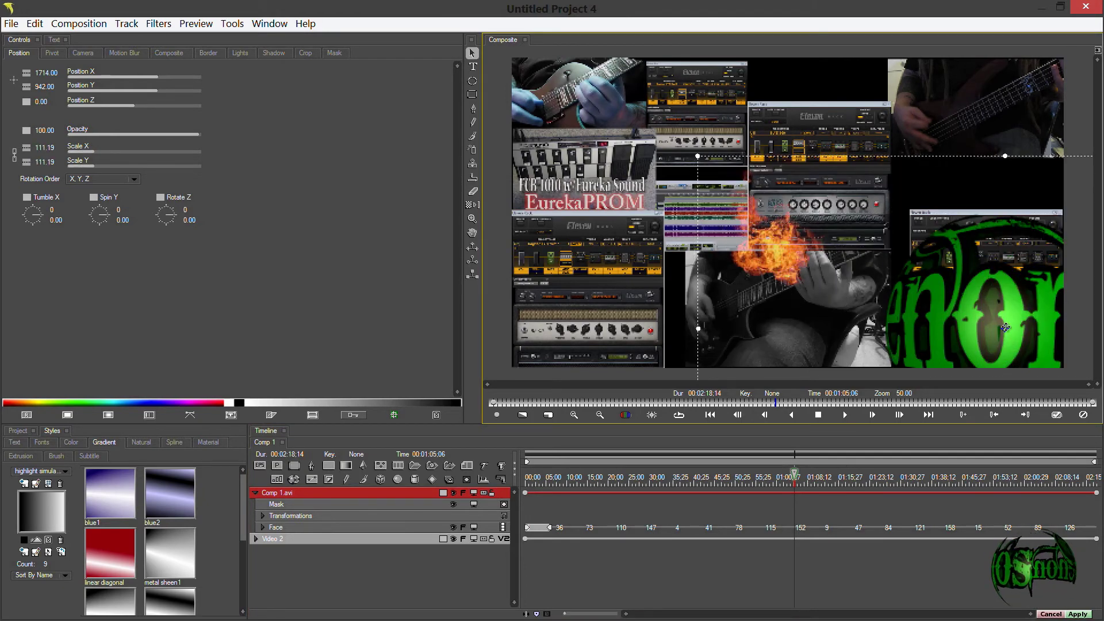
pyautogui.moveTo(1005, 327); pyautogui.dragTo(822, 231)
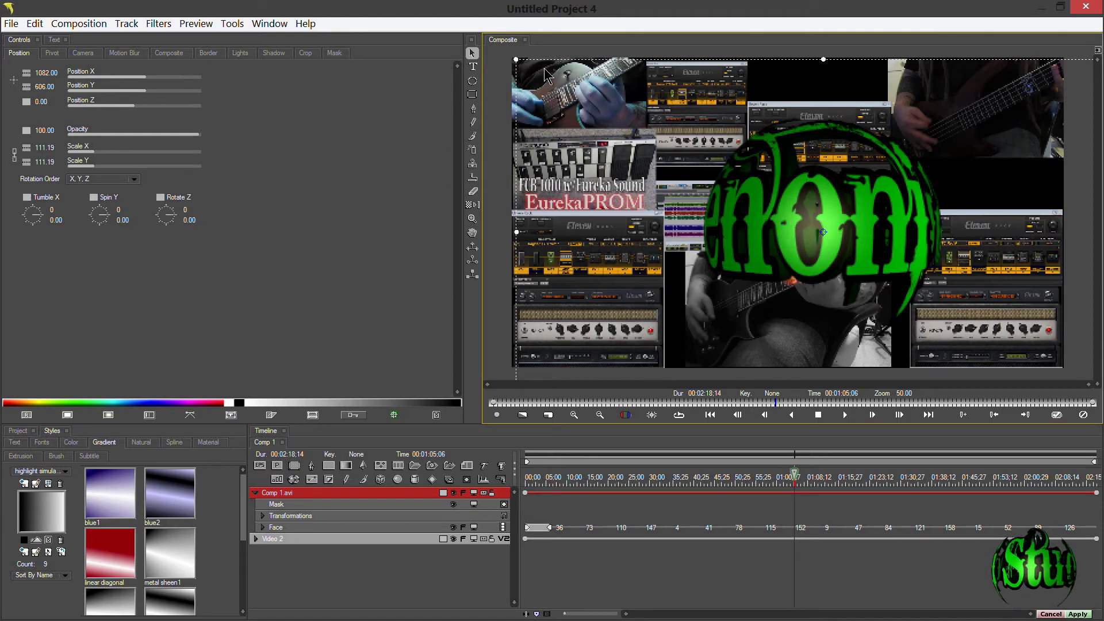
pyautogui.moveTo(516, 59); pyautogui.dragTo(753, 194)
pyautogui.moveTo(822, 231); pyautogui.dragTo(1007, 328)
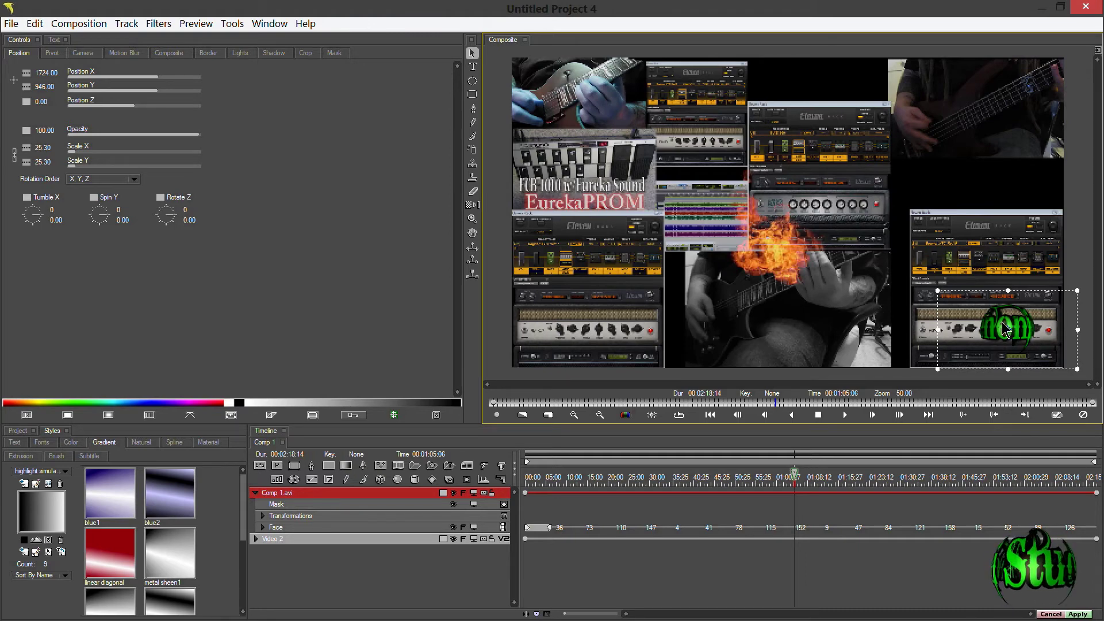
pyautogui.moveTo(938, 291); pyautogui.dragTo(946, 295)
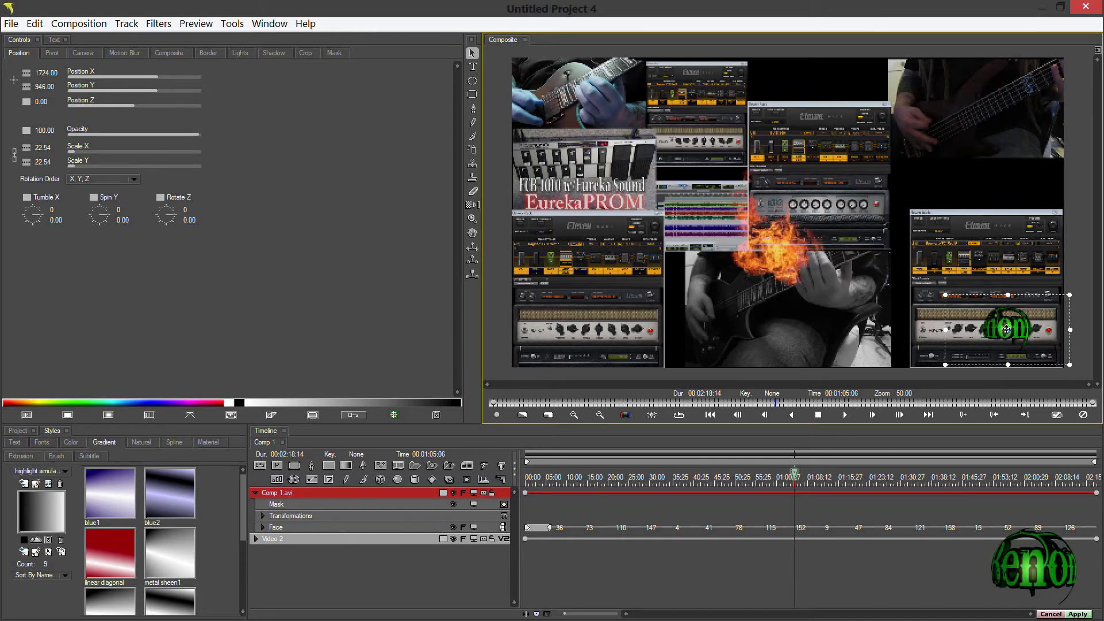
pyautogui.moveTo(1007, 329); pyautogui.dragTo(1014, 333)
# Step: Preview the corner logo later in the clip and apply the effect
pyautogui.moveTo(795, 480); pyautogui.dragTo(802, 477)
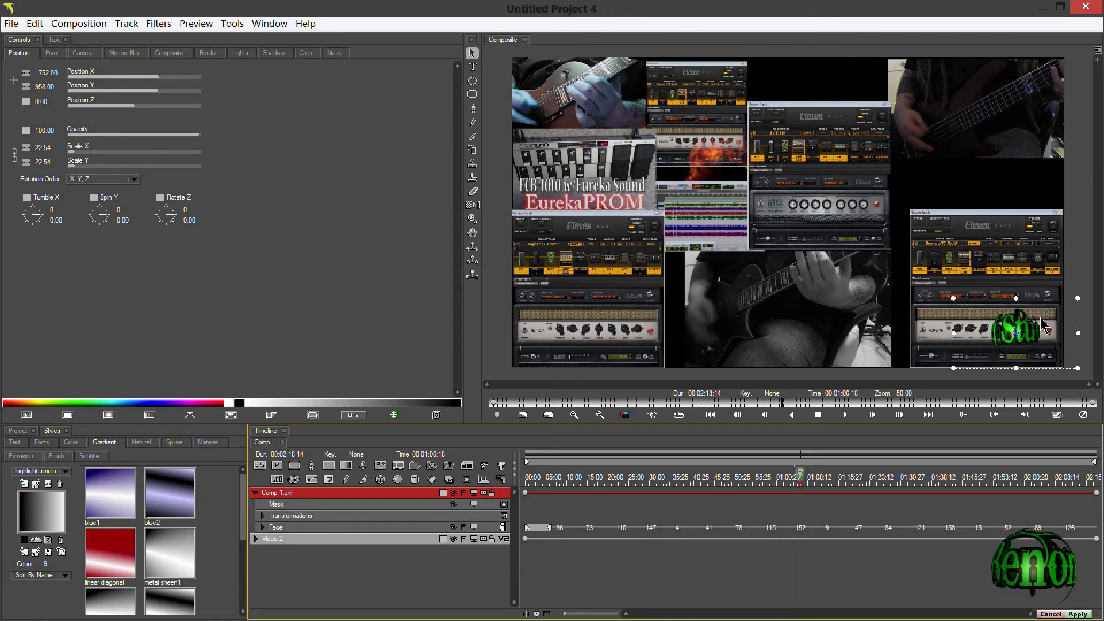
pyautogui.scroll(-1, 1044, 325)
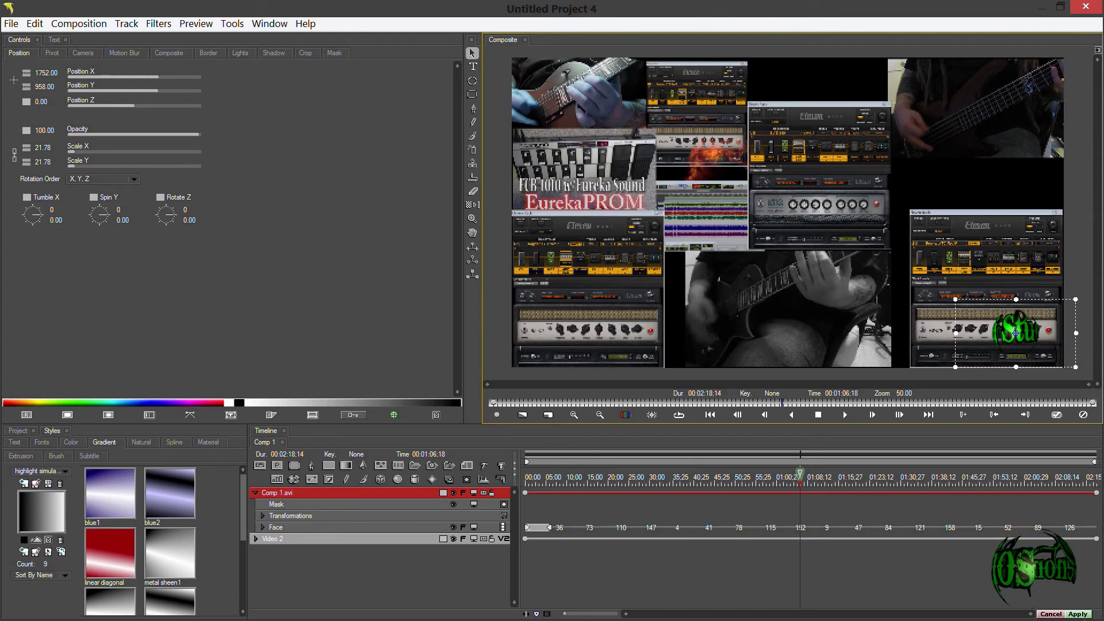
pyautogui.click(1078, 614)
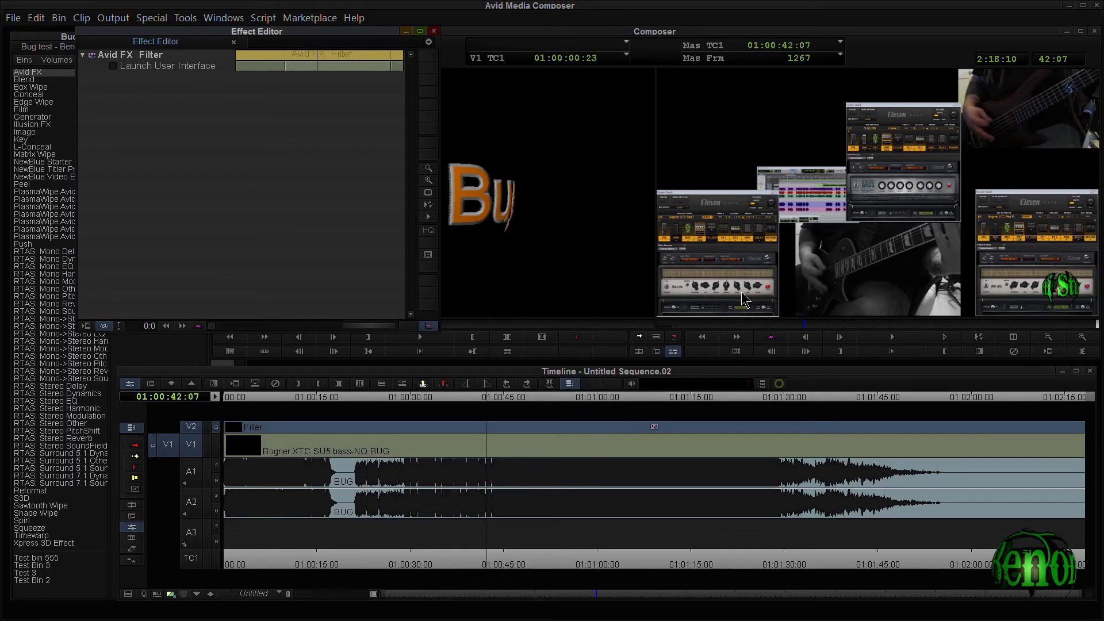
# Step: Scrub the sequence from about 42 seconds to review the corner bug
pyautogui.click(499, 401)
pyautogui.click(512, 401)
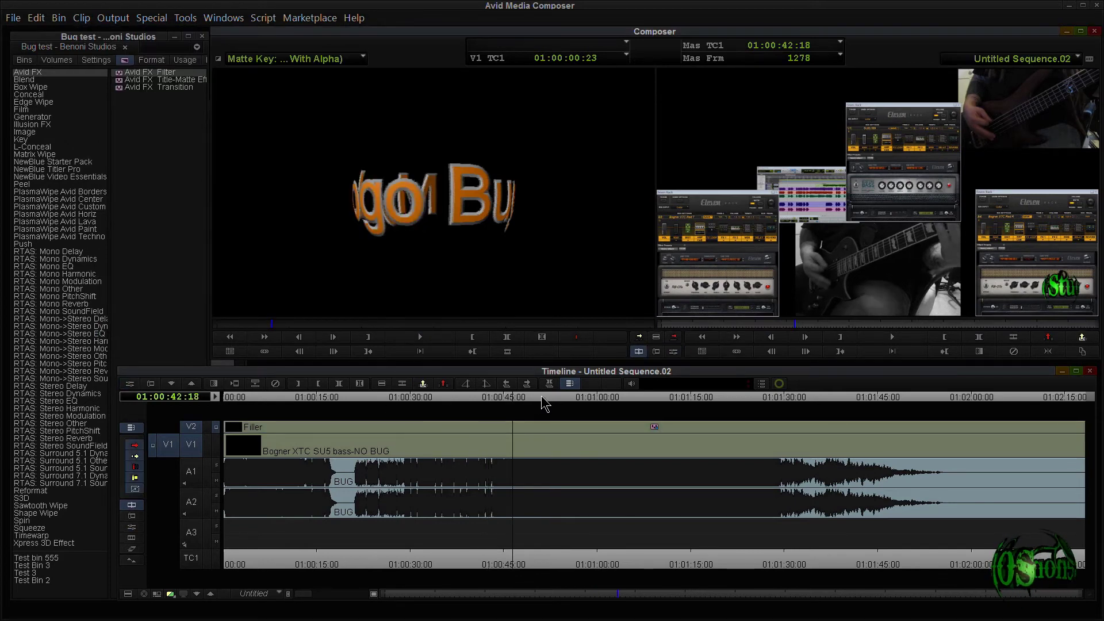
pyautogui.moveTo(552, 405); pyautogui.dragTo(756, 412)
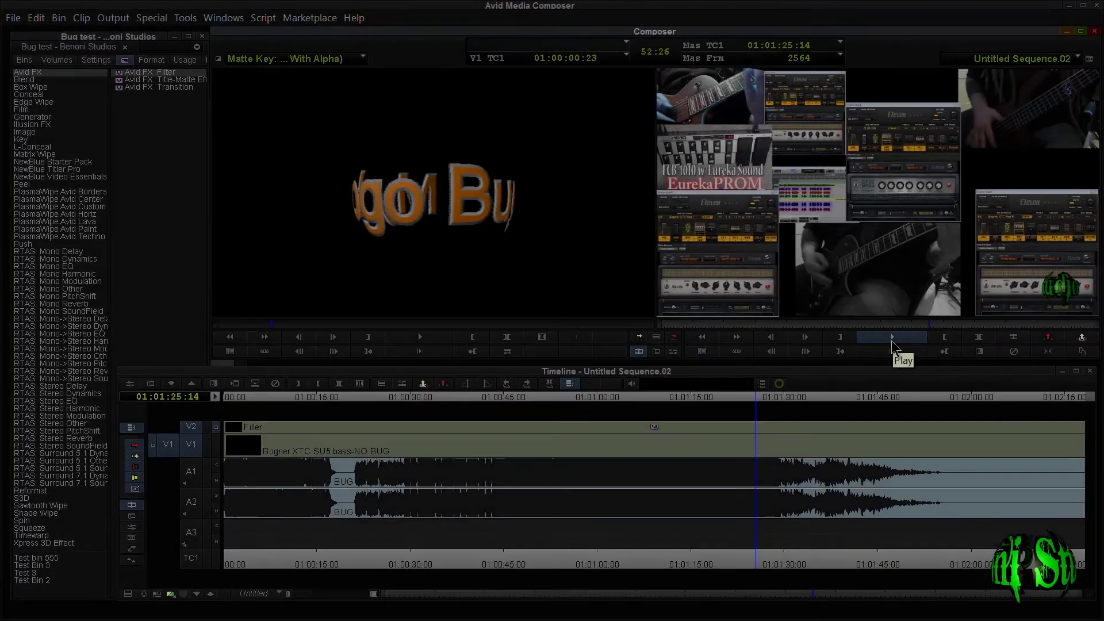
# Step: Play the sequence briefly, then open the V2 Avid FX Filter in the Effect Editor
pyautogui.click(891, 342)
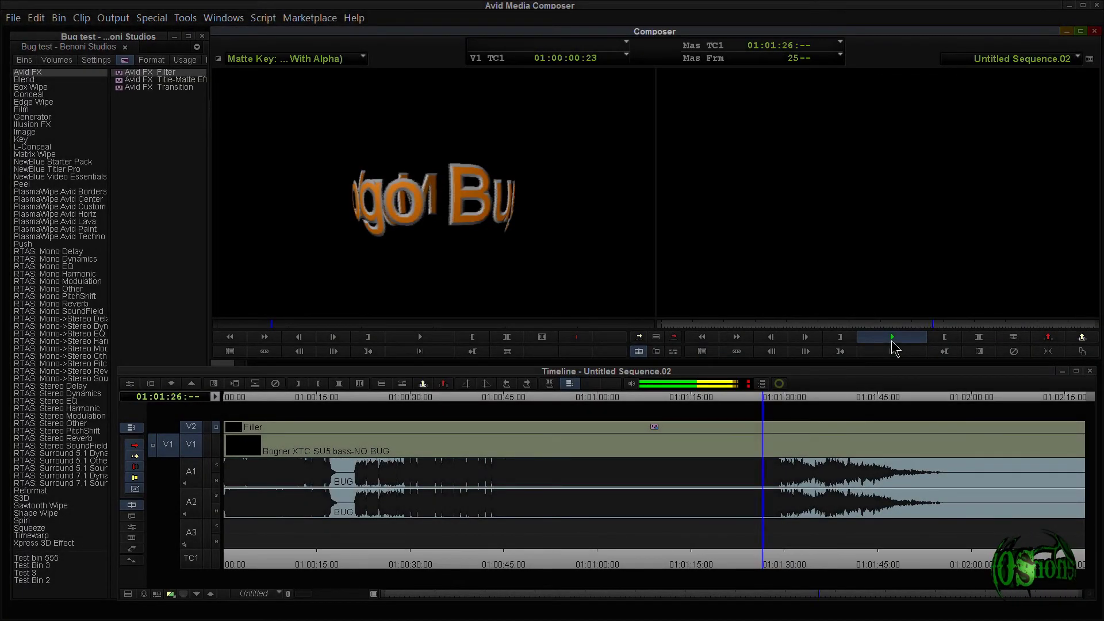
pyautogui.click(892, 341)
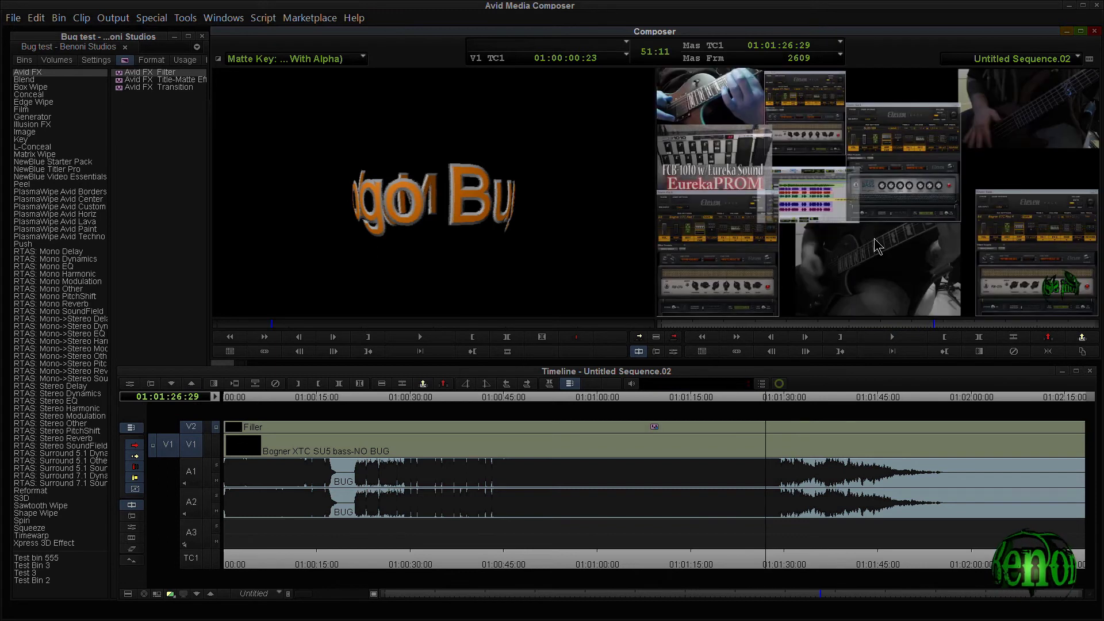
pyautogui.click(698, 428)
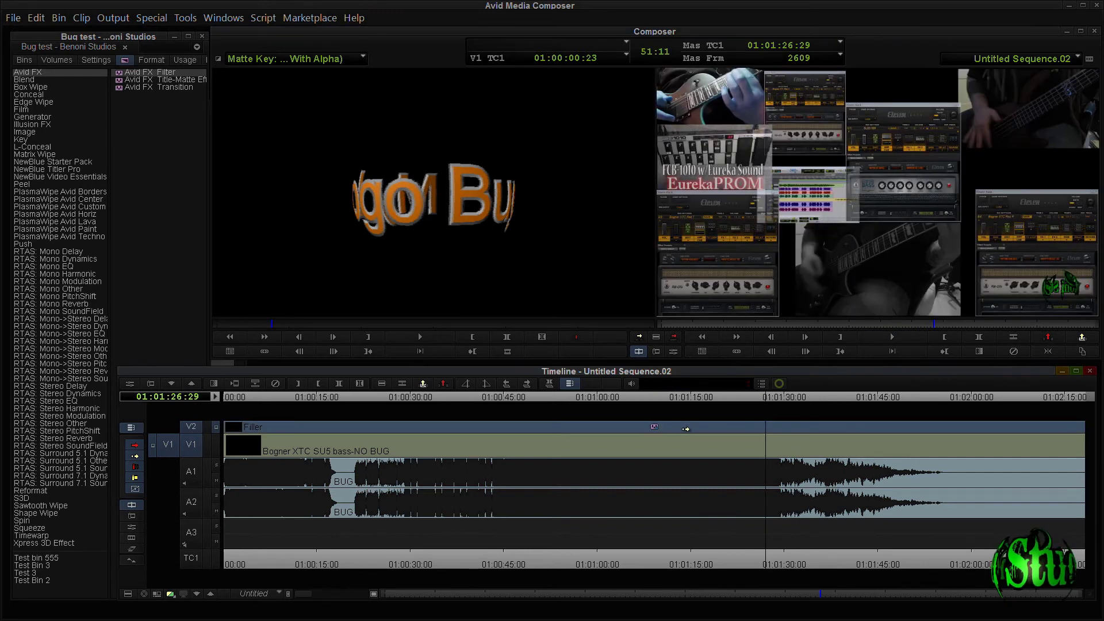
pyautogui.click(678, 352)
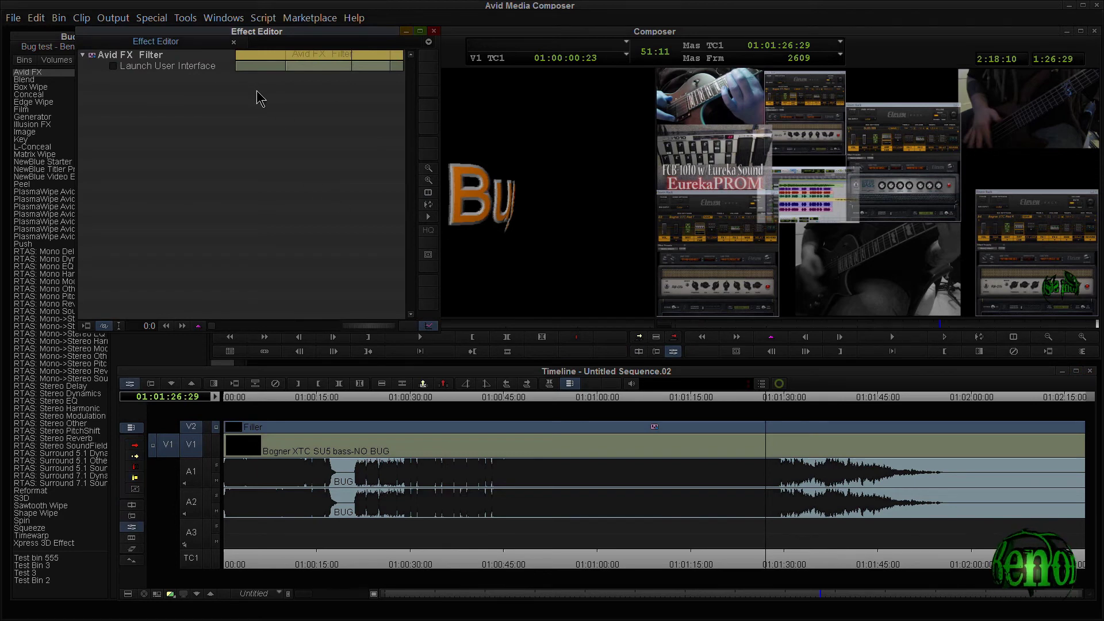
# Step: Play the Avid FX filter over the sequence, then stop and move earlier
pyautogui.click(428, 217)
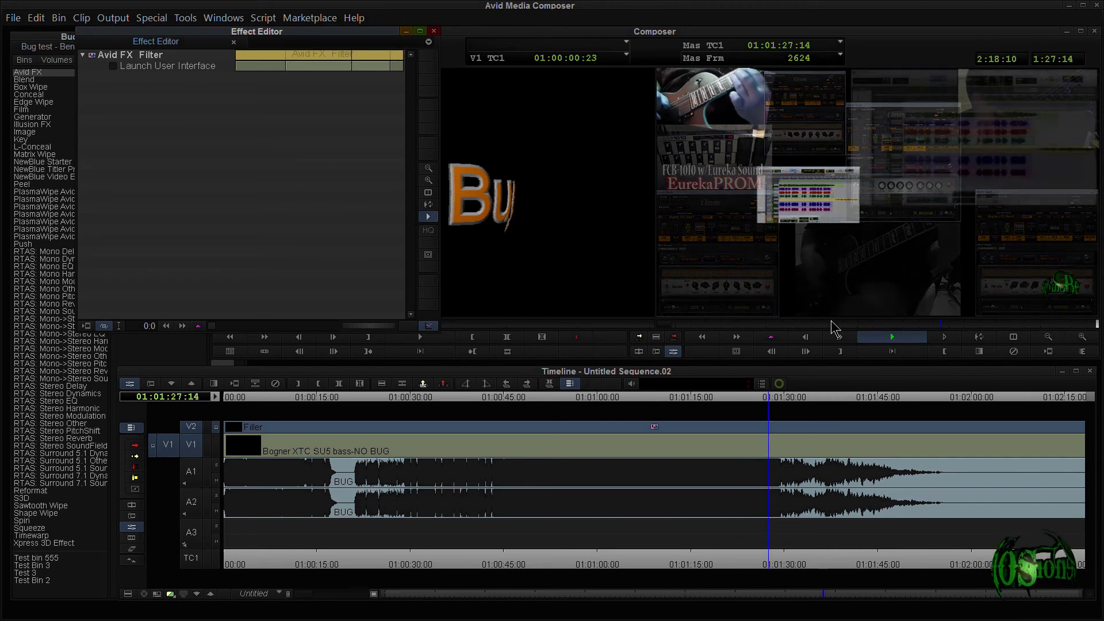
pyautogui.press('space')
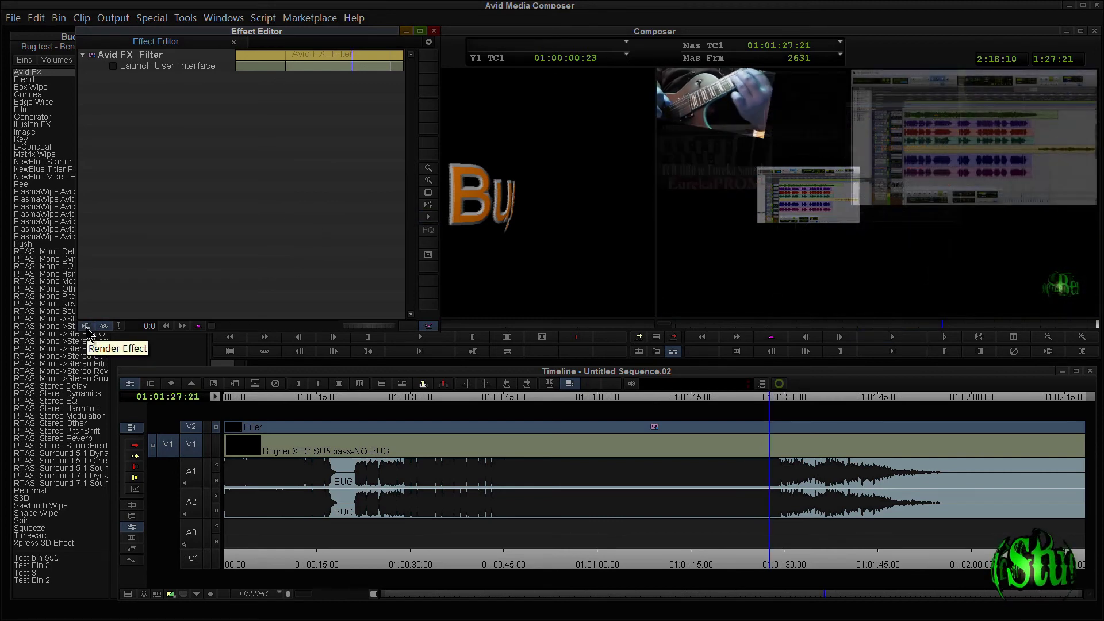
pyautogui.click(647, 428)
# Step: Check the timeline's render options and the File menu's export commands without exporting
pyautogui.rightClick(649, 424)
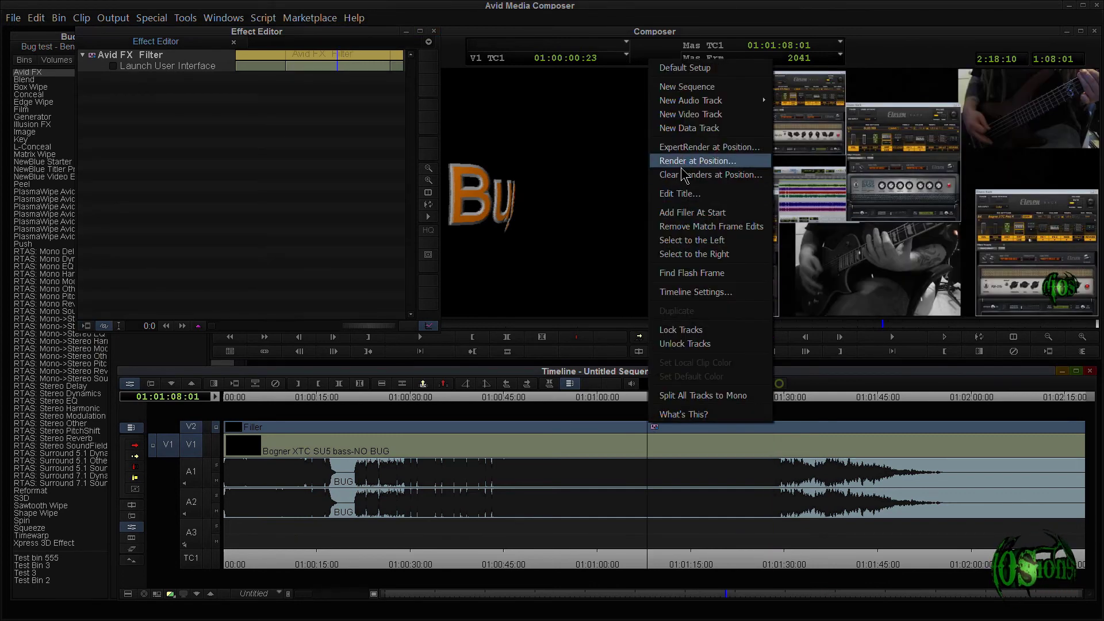
pyautogui.click(591, 430)
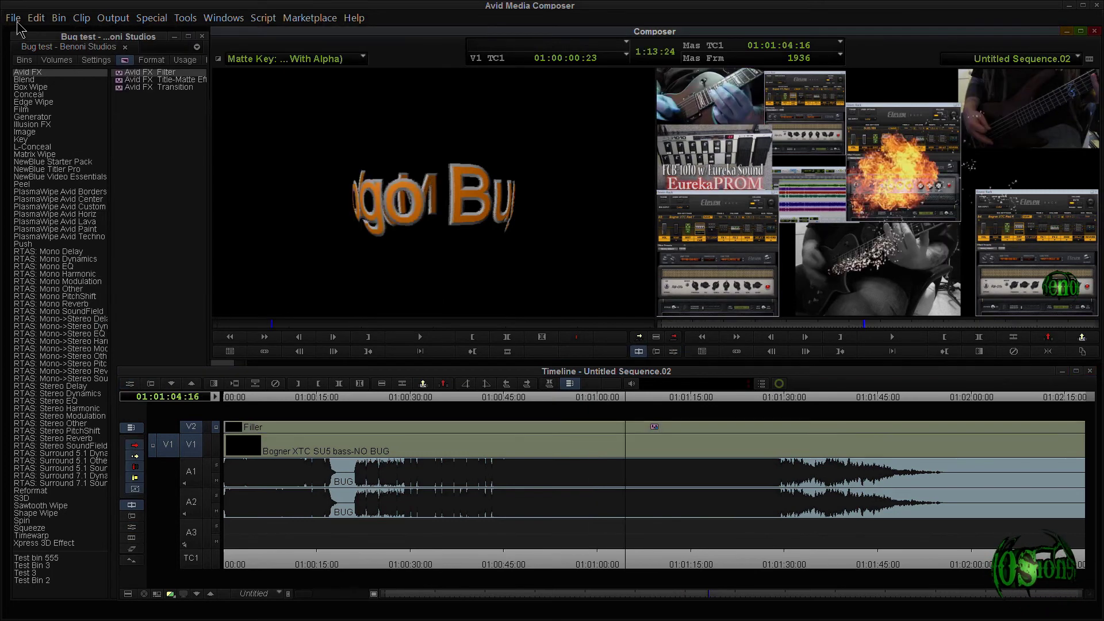
pyautogui.click(15, 20)
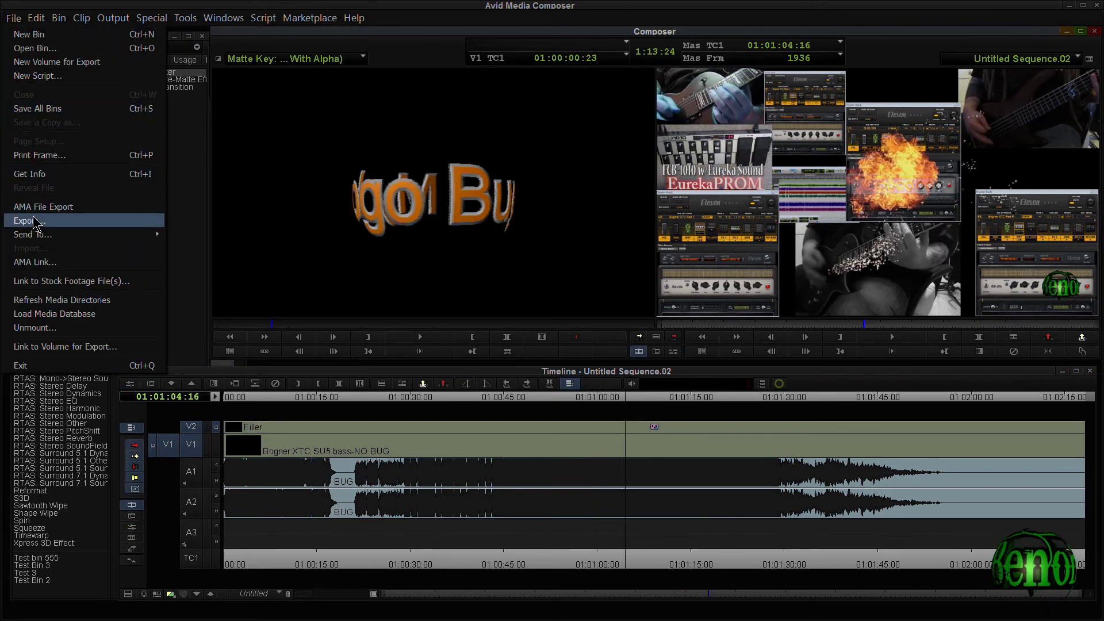
pyautogui.click(385, 5)
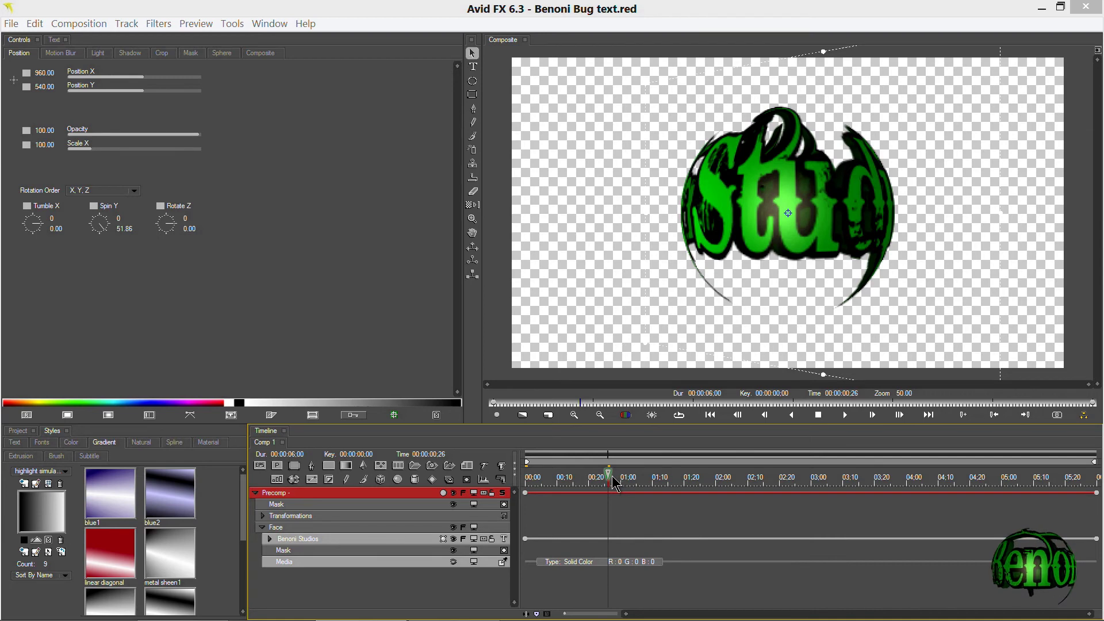
# Step: Scrub to watch the sphere spin to Spin Y 123.66, then show its Light settings
pyautogui.moveTo(609, 477); pyautogui.dragTo(657, 470)
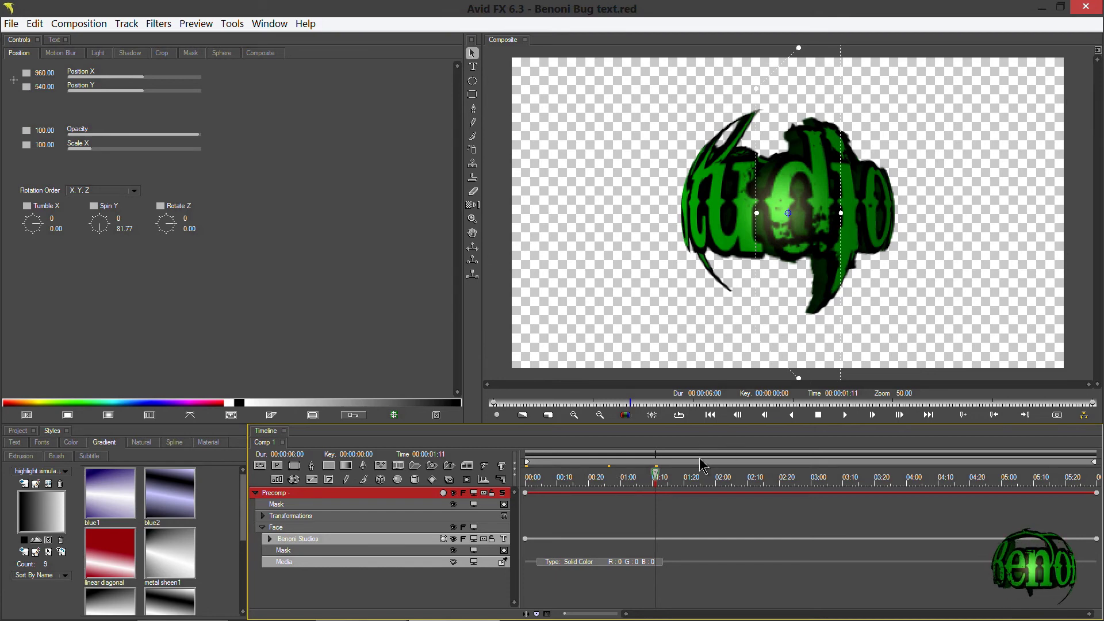
pyautogui.click(659, 482)
pyautogui.moveTo(675, 482); pyautogui.dragTo(728, 483)
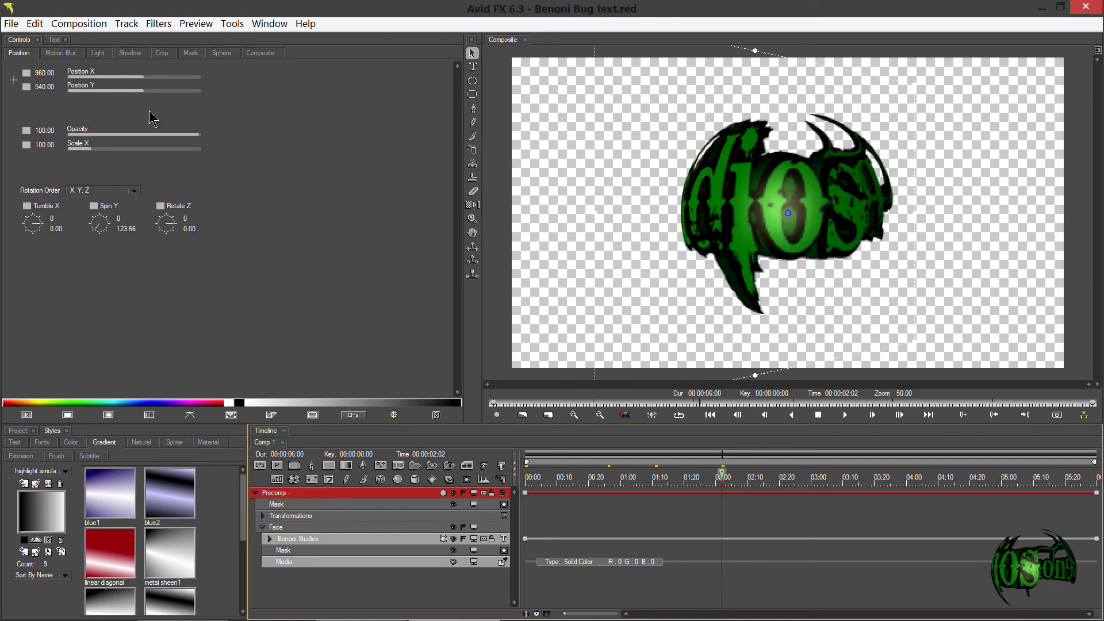
pyautogui.click(65, 55)
pyautogui.click(98, 53)
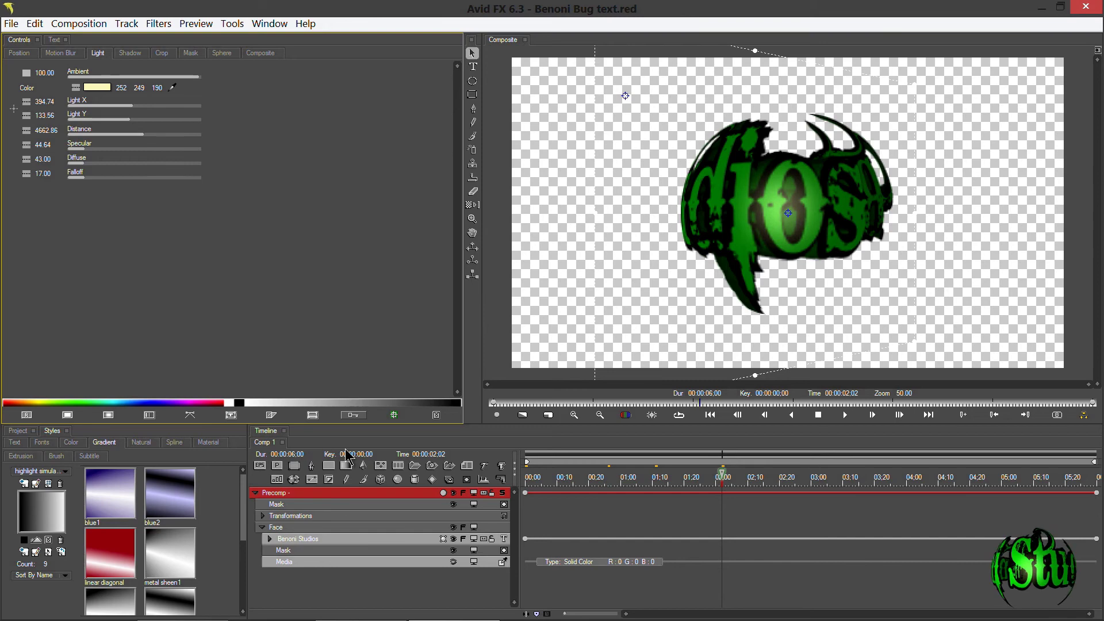
# Step: Inspect the Benoni Studios text layer's lights and green face materials
pyautogui.click(318, 539)
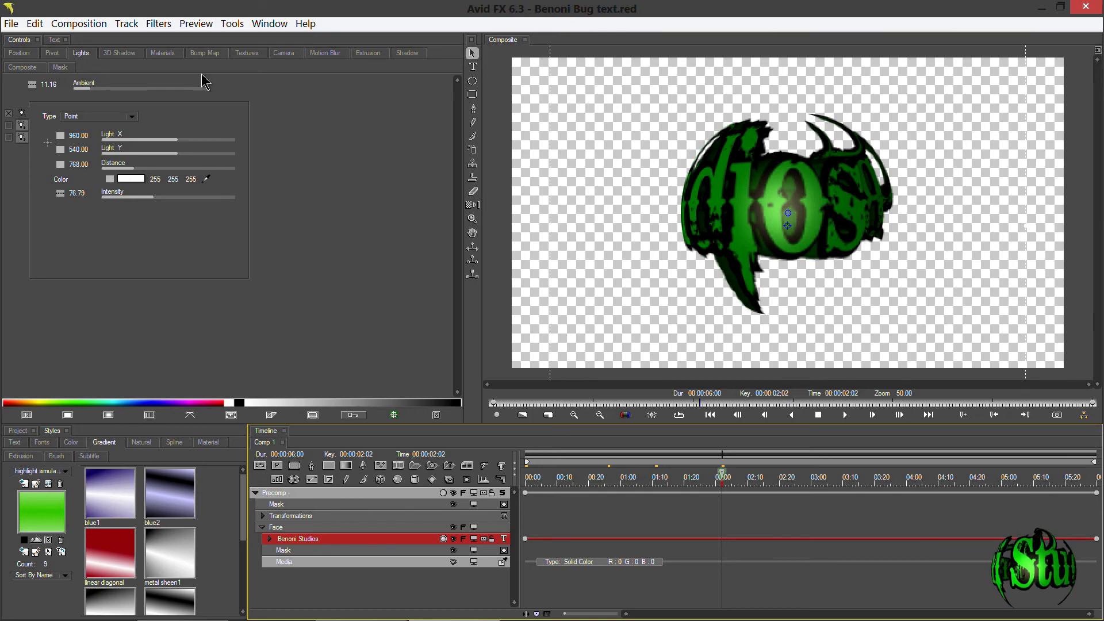
pyautogui.click(163, 54)
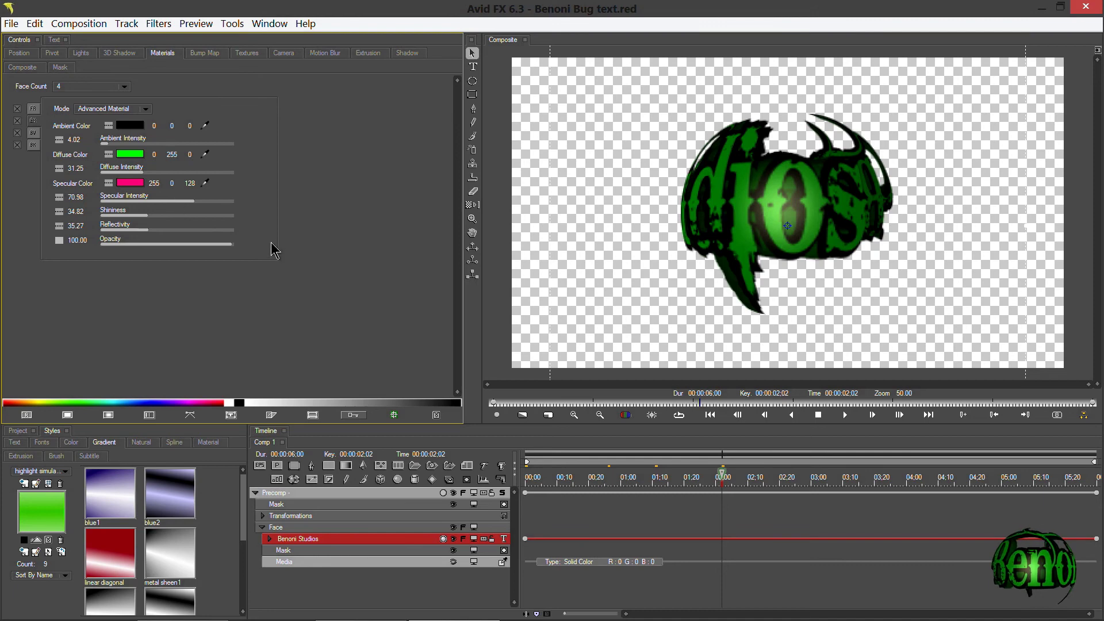
pyautogui.click(33, 120)
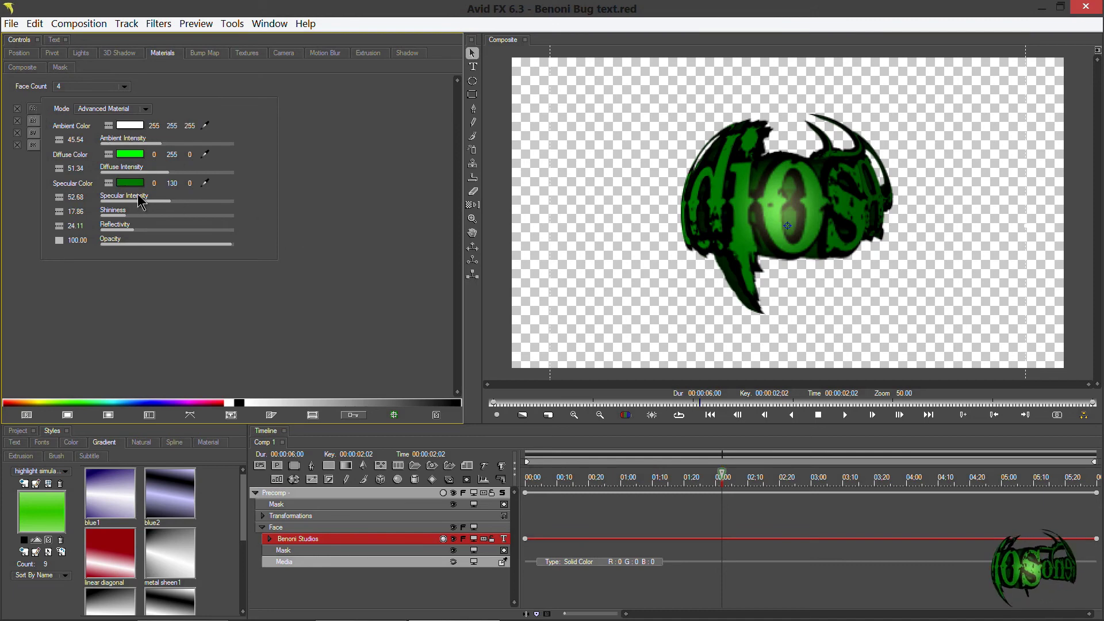
# Step: Show the Precomp's Sphere wrap settings (Wrap Percent 100, Perspective 68.18) at frame 01:14
pyautogui.click(281, 492)
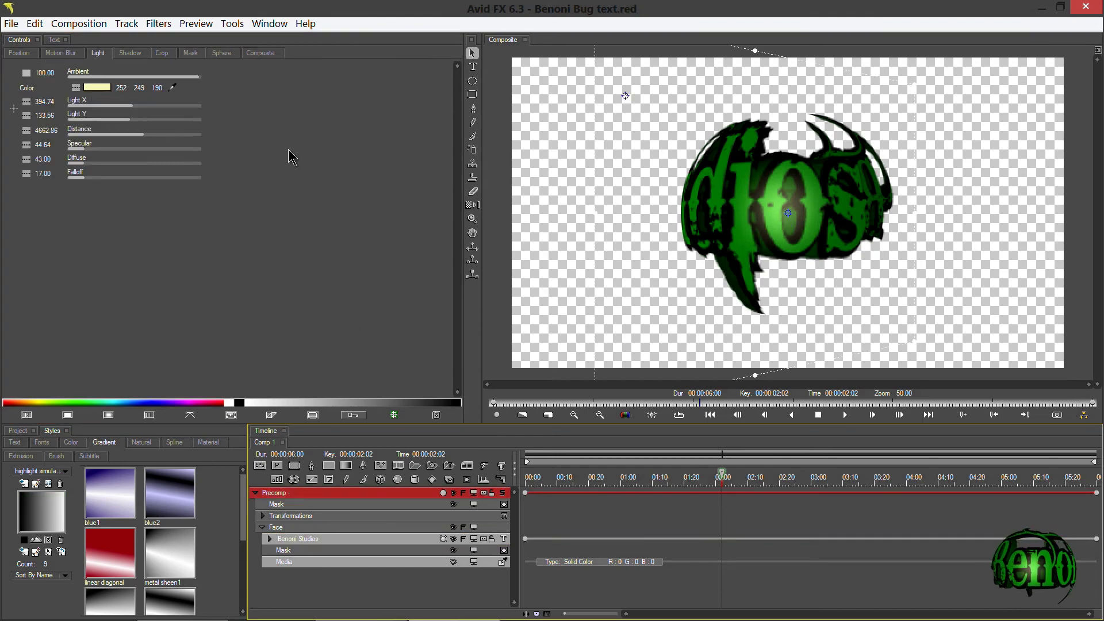
pyautogui.click(222, 53)
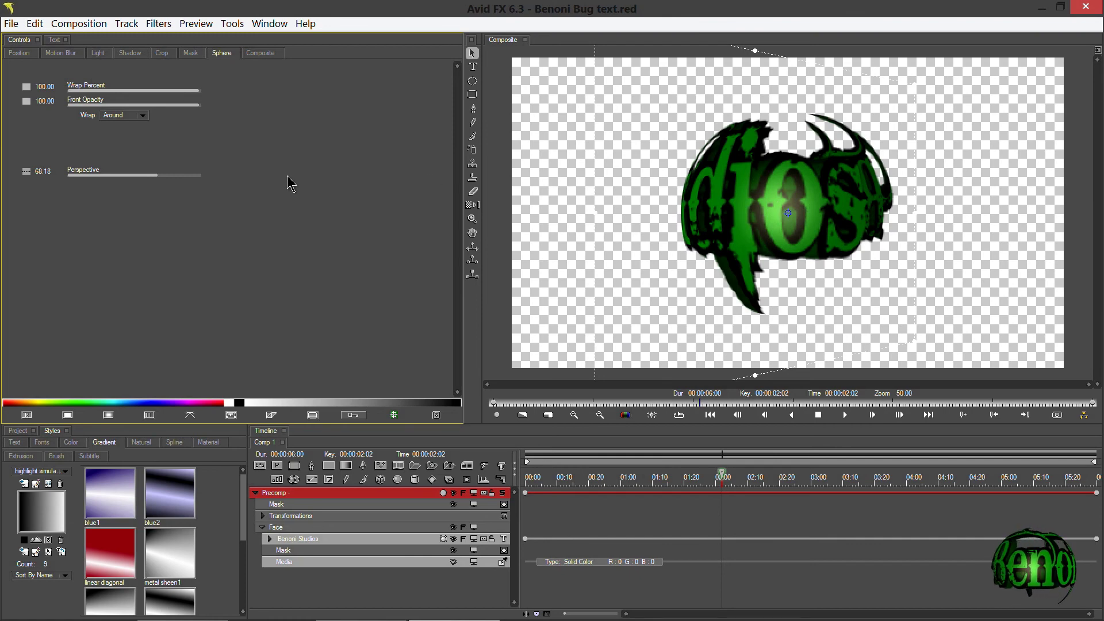
pyautogui.click(719, 482)
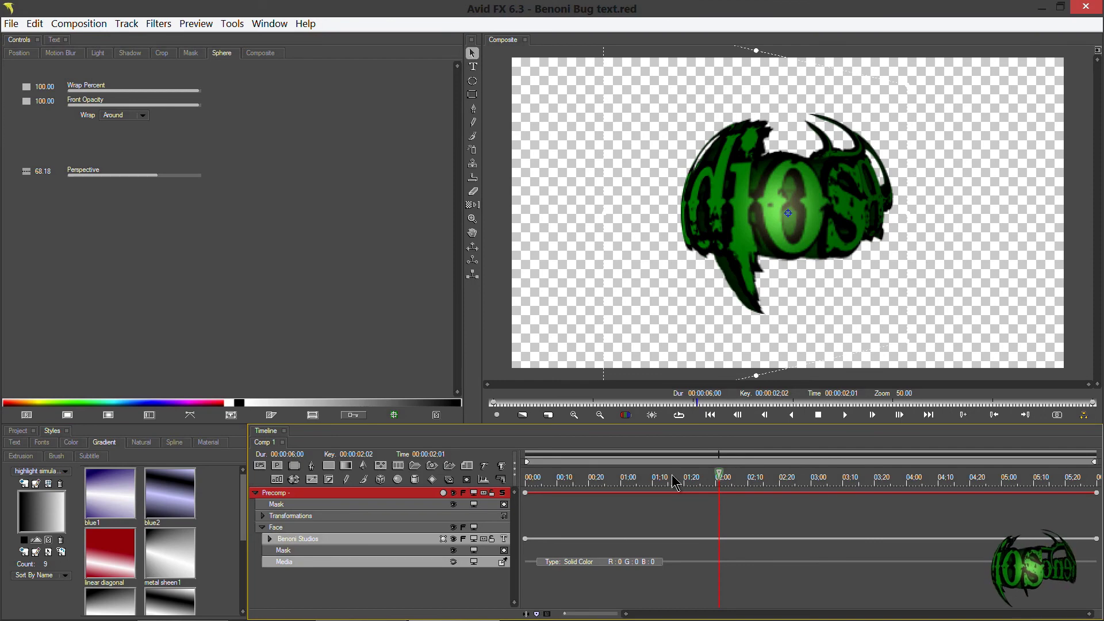
pyautogui.click(666, 477)
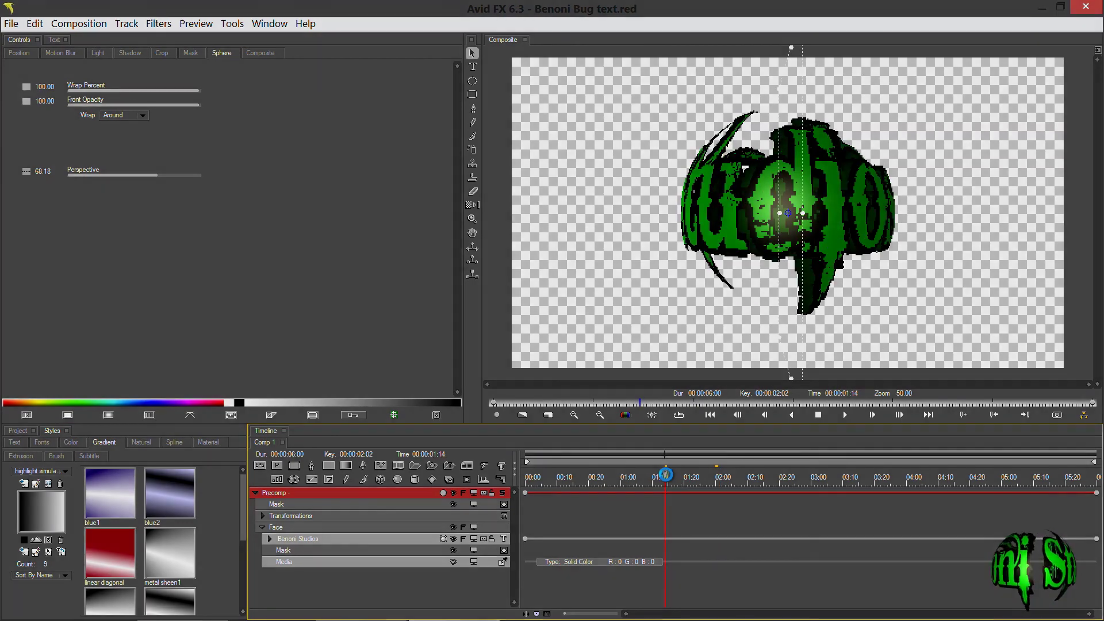
# Step: Jump to frame 00:19 and set the preview resolution to Full
pyautogui.click(585, 478)
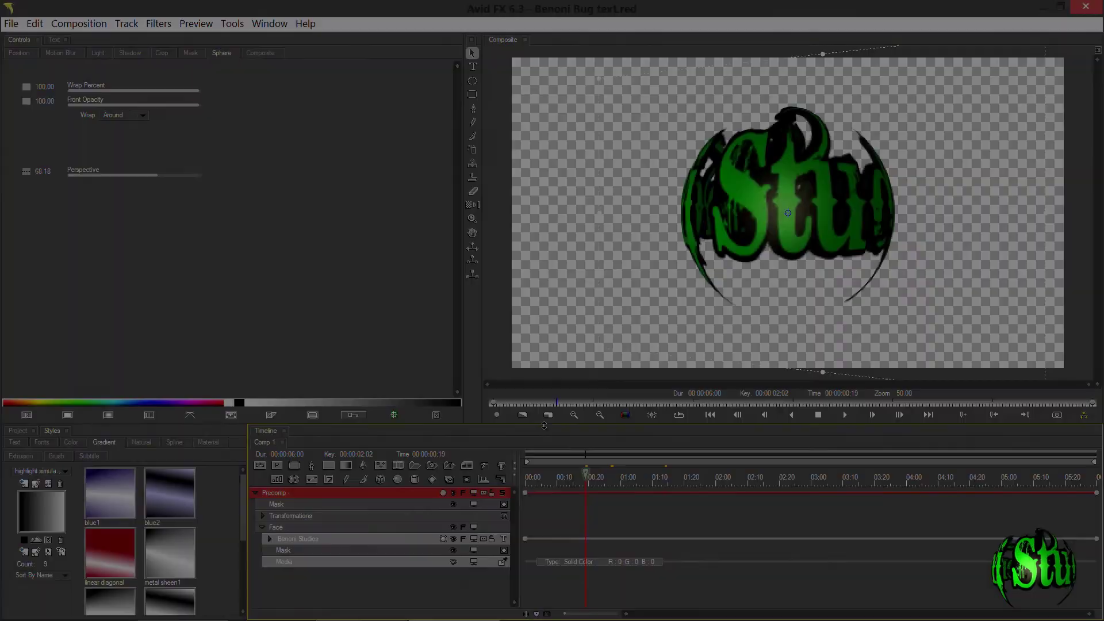
pyautogui.click(548, 414)
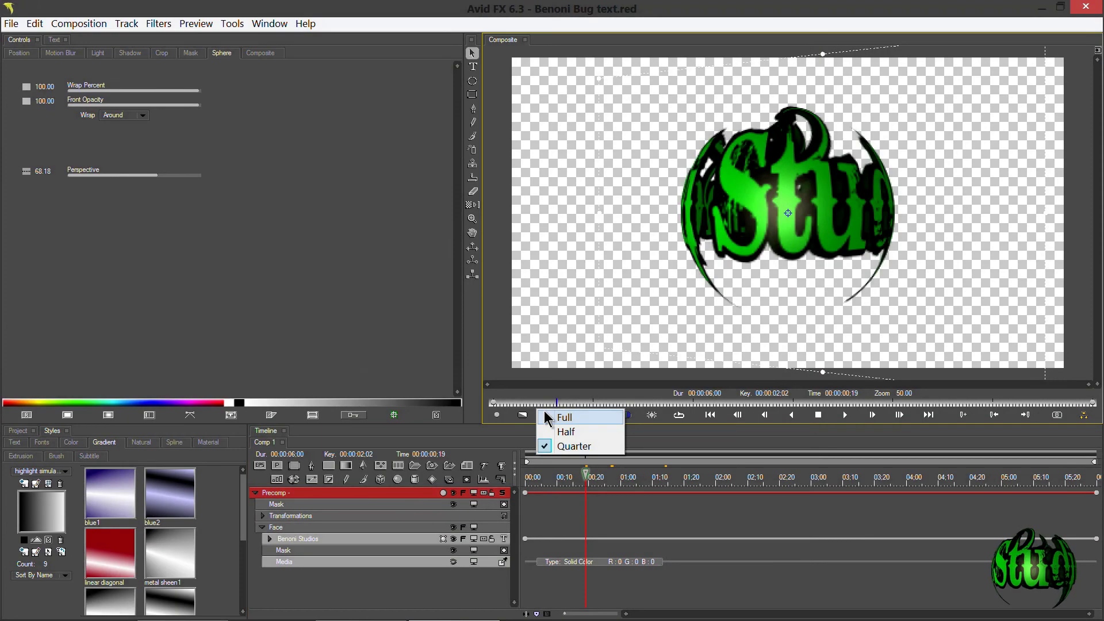
pyautogui.click(579, 417)
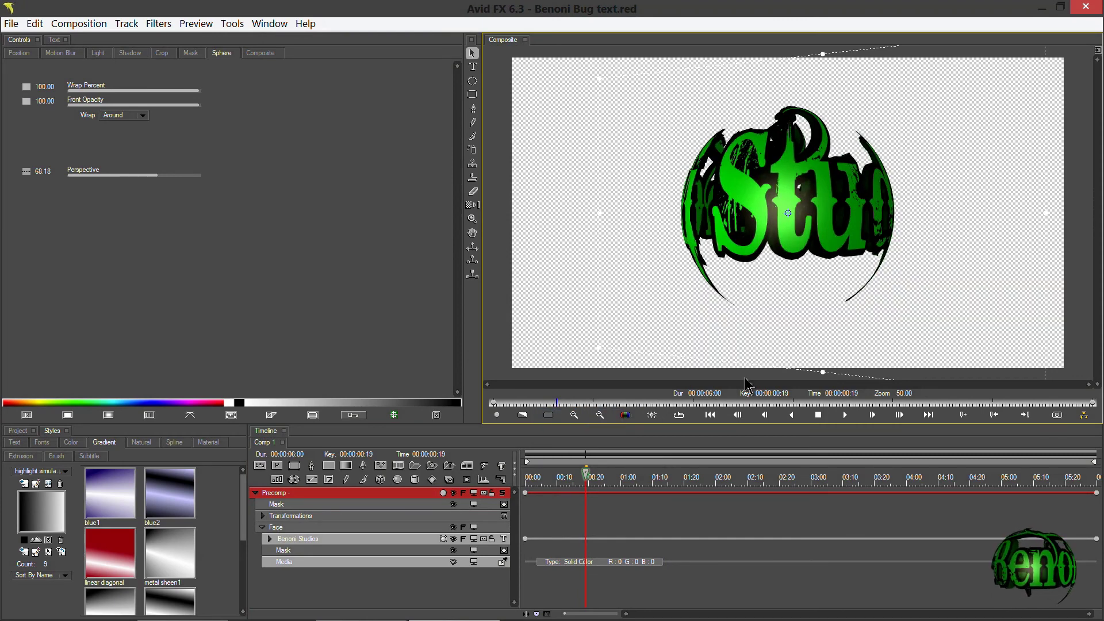
# Step: At frame 00:10, change the Precomp's shape to a flat 3D Plane
pyautogui.press('Left')
pyautogui.click(569, 482)
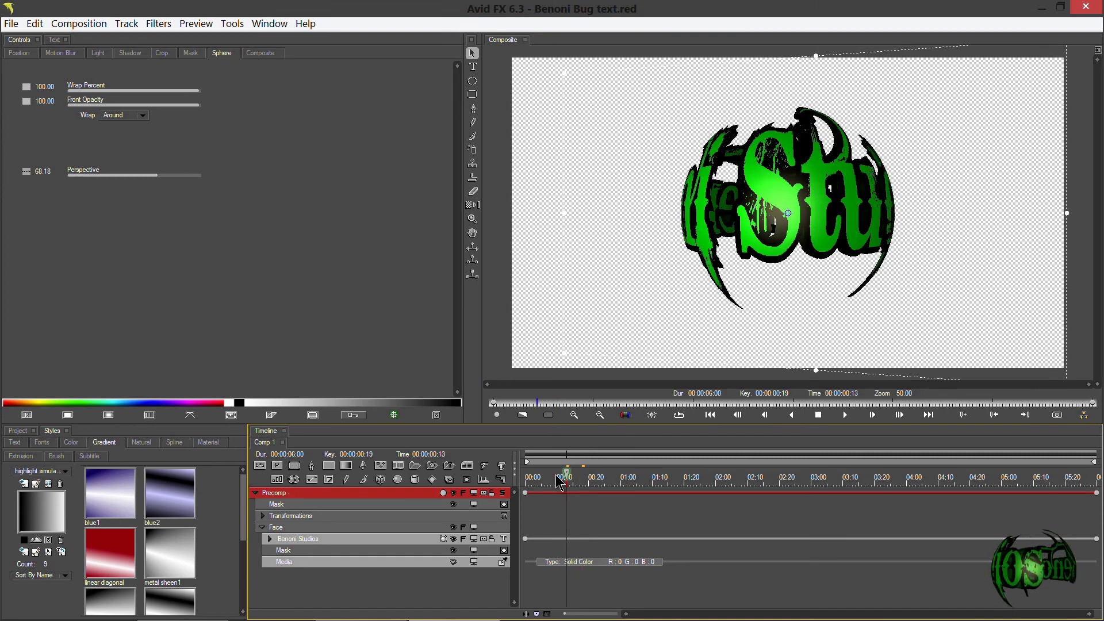
pyautogui.press('Left')
pyautogui.press('Left')
pyautogui.press('Left')
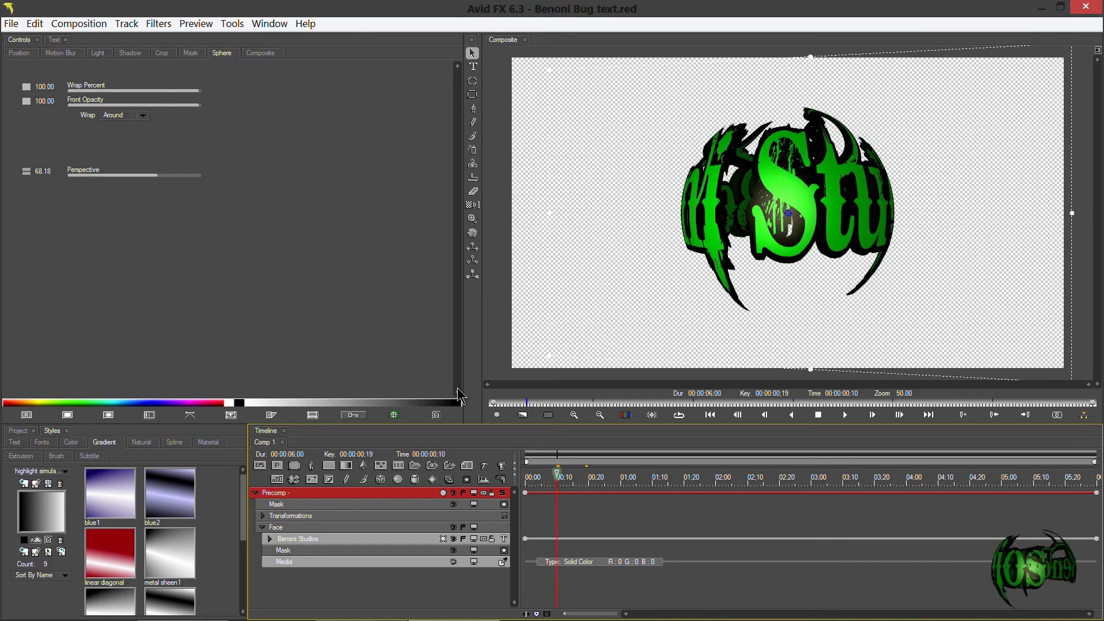
pyautogui.click(443, 493)
pyautogui.click(491, 498)
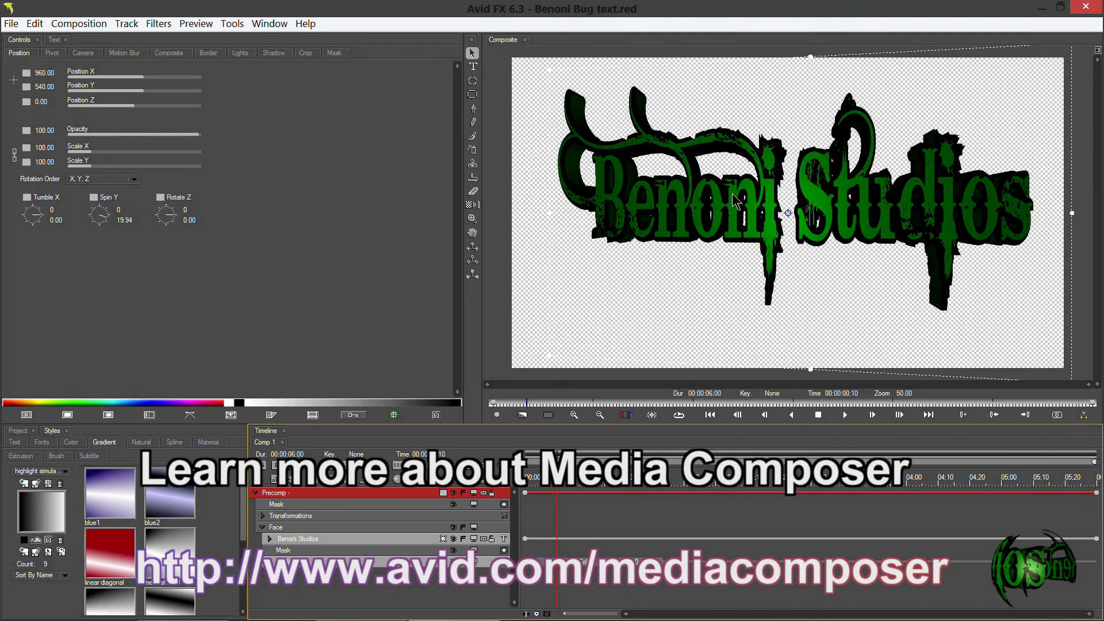
# Step: Change the Precomp's shape back to Sphere and return the playhead to frame 01
pyautogui.click(443, 493)
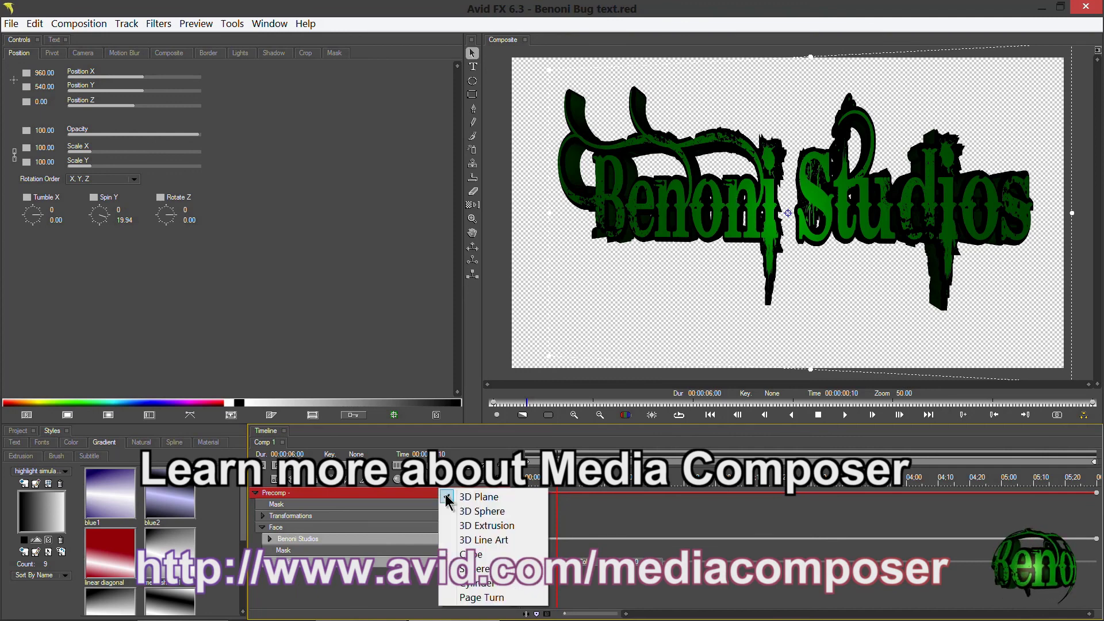
pyautogui.click(501, 569)
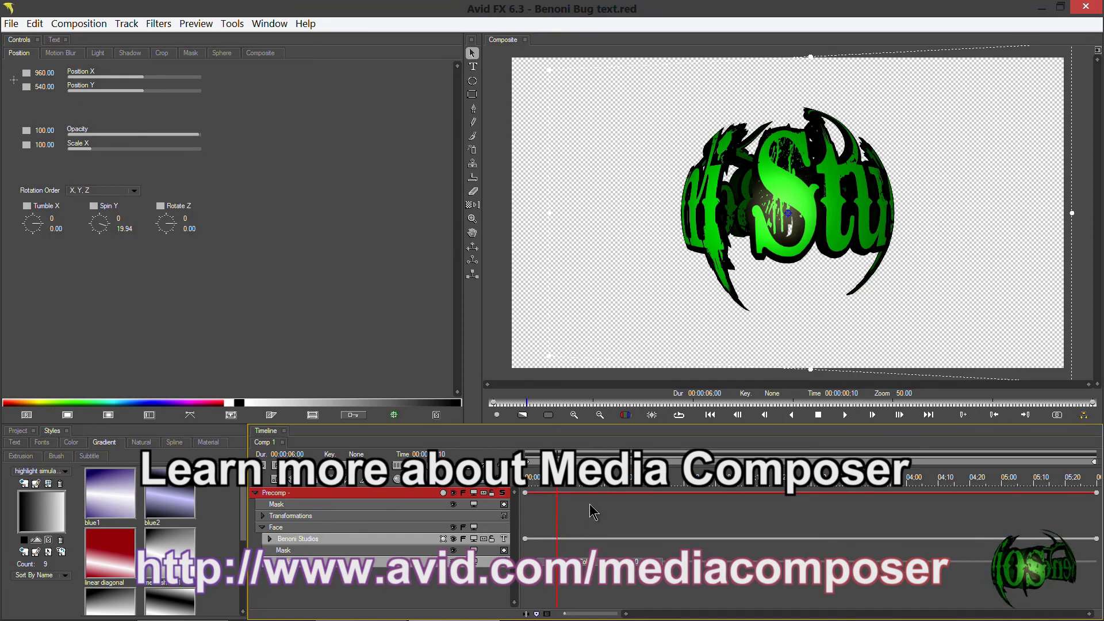
pyautogui.click(553, 482)
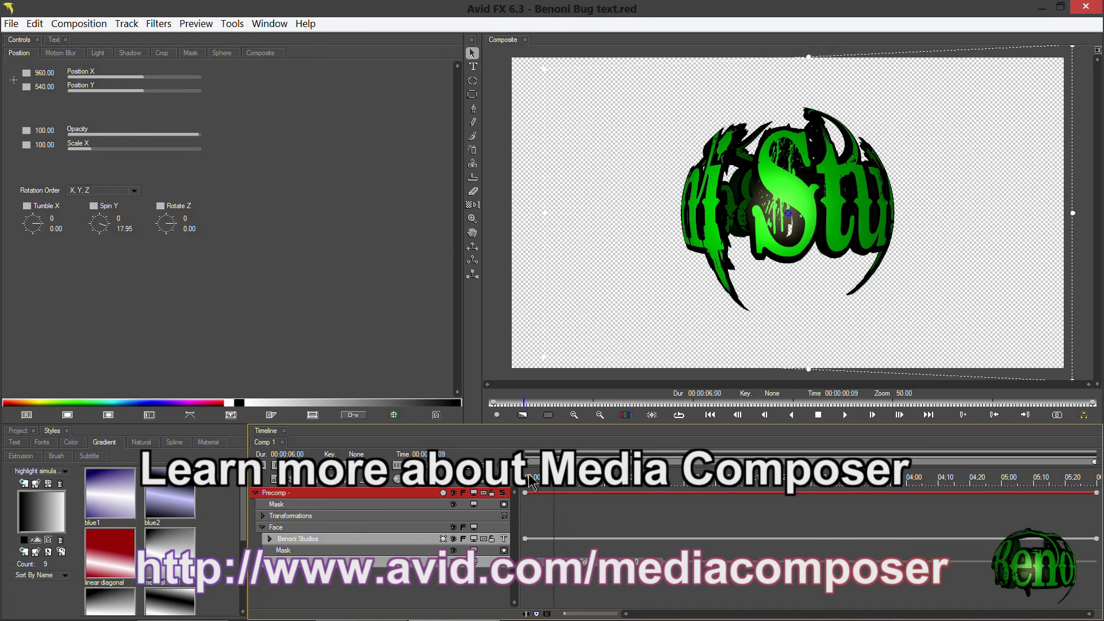
pyautogui.press('Left')
pyautogui.press('Left')
pyautogui.click(532, 482)
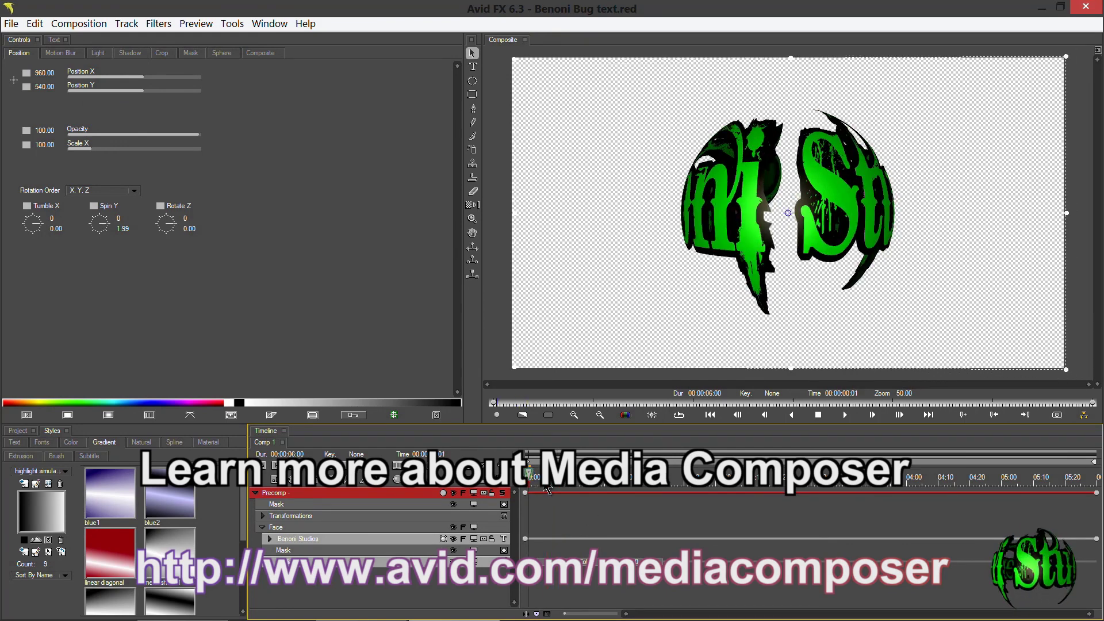